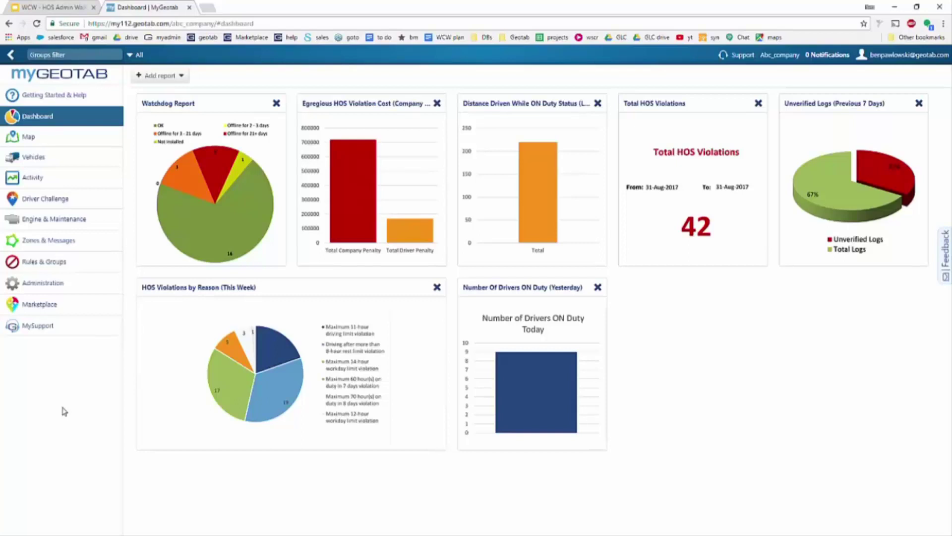
# Step: Go to Administration > System... > System Settings to open the General tab
pyautogui.click(71, 284)
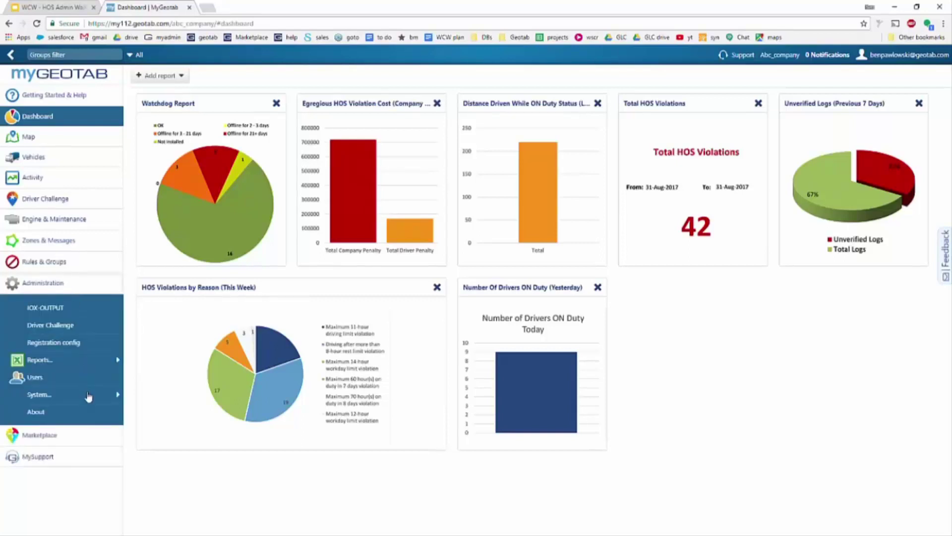
pyautogui.moveTo(88, 396)
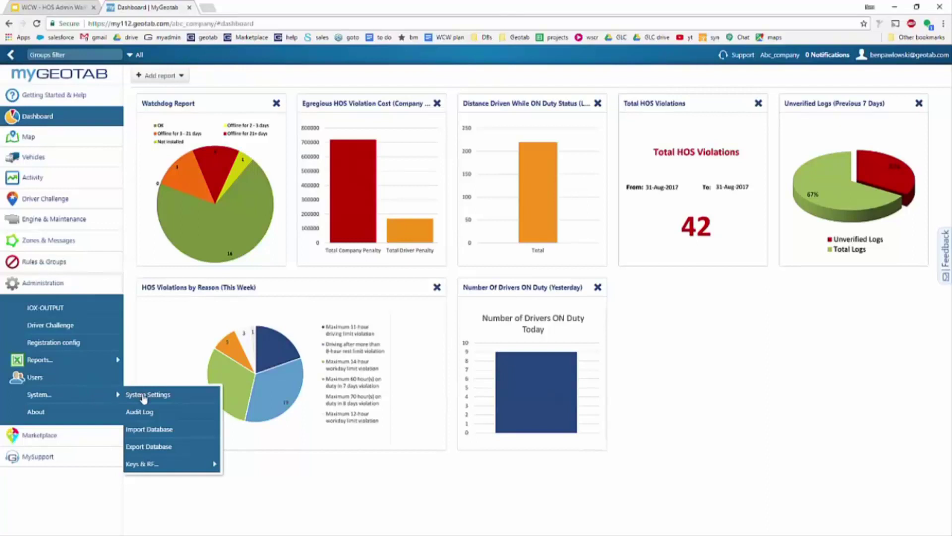
pyautogui.click(170, 399)
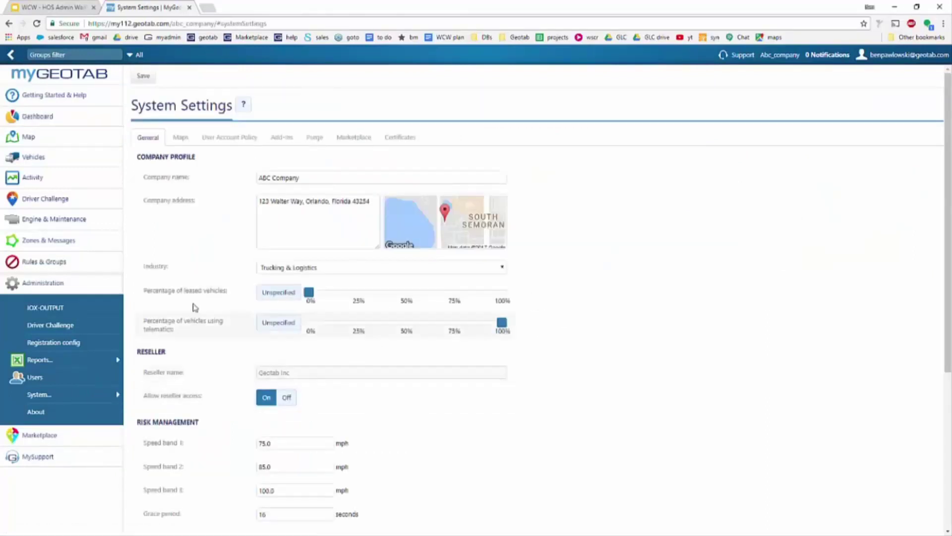
pyautogui.click(319, 178)
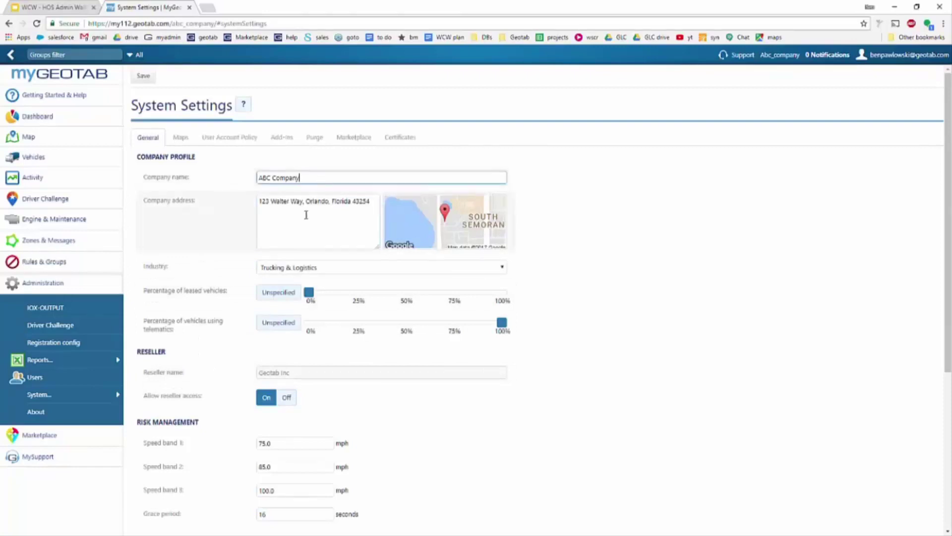
pyautogui.click(372, 223)
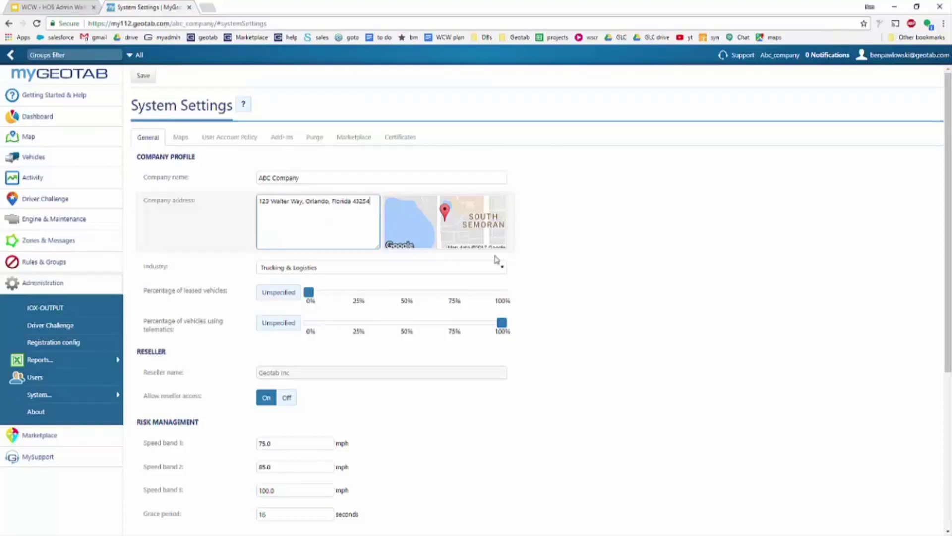
pyautogui.scroll(-5, 738, 270)
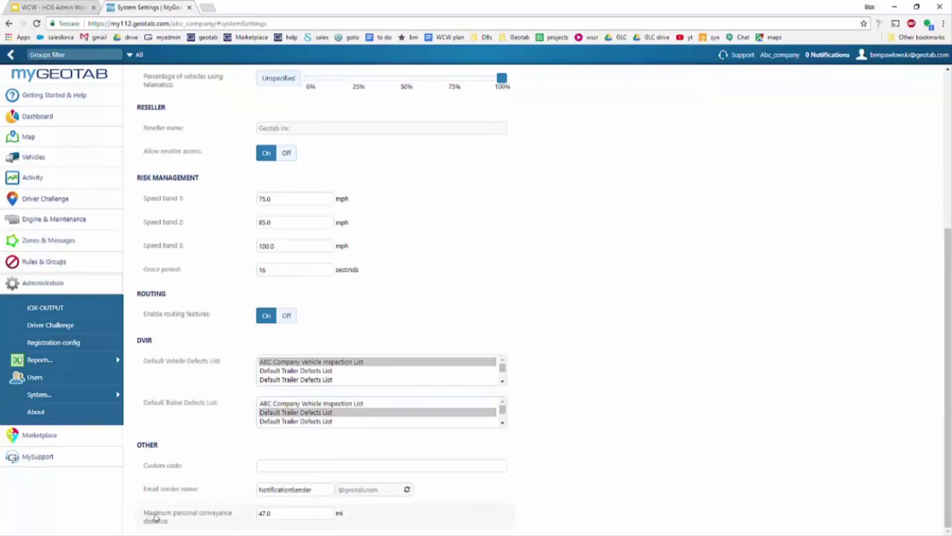
pyautogui.moveTo(144, 514); pyautogui.dragTo(195, 528)
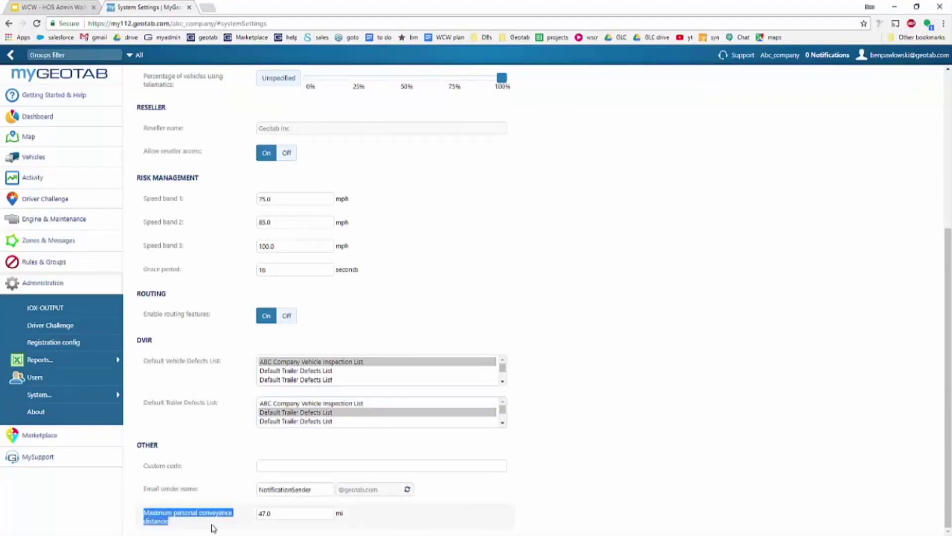
pyautogui.click(277, 514)
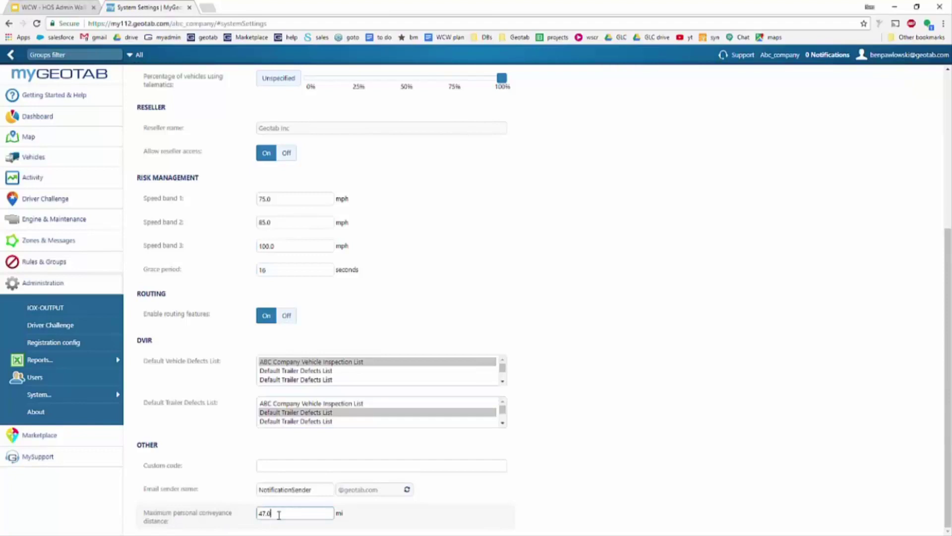
pyautogui.click(560, 483)
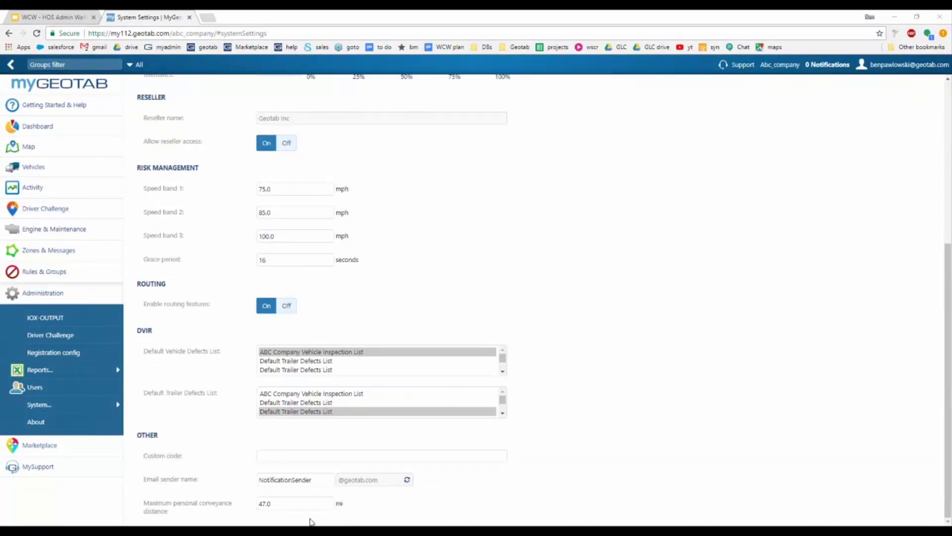
pyautogui.click(300, 503)
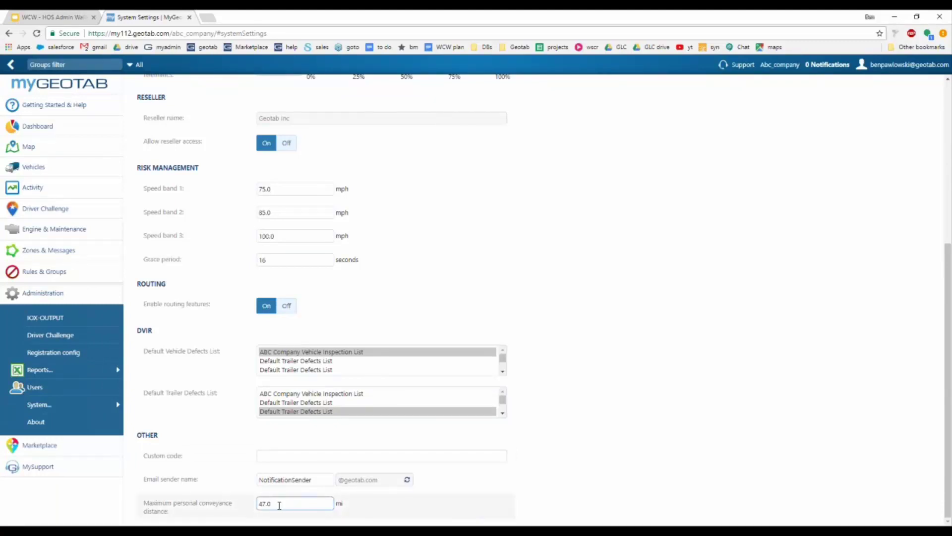
pyautogui.moveTo(283, 503); pyautogui.dragTo(260, 505)
pyautogui.click(365, 507)
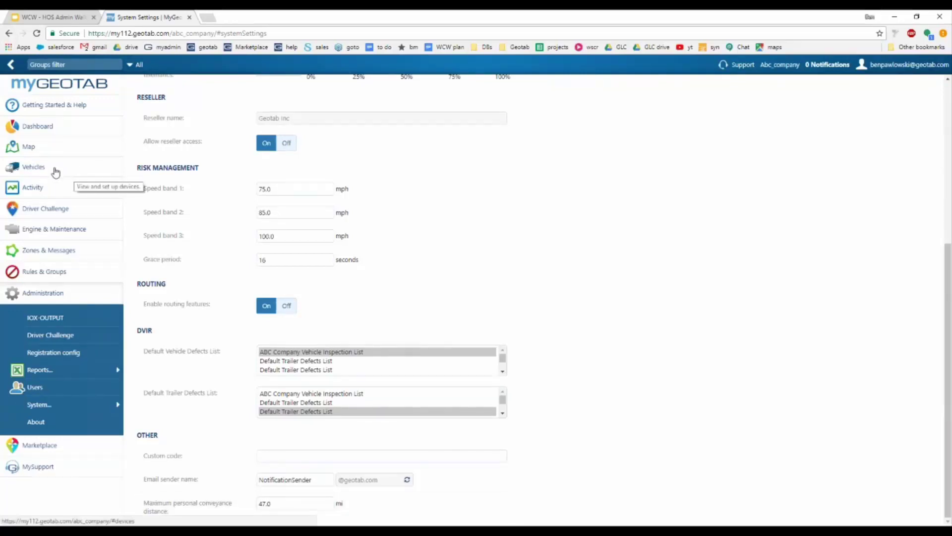
# Step: Open Dispatch - 6 2014 Lex from the Vehicles list in Vehicle Edit
pyautogui.click(55, 170)
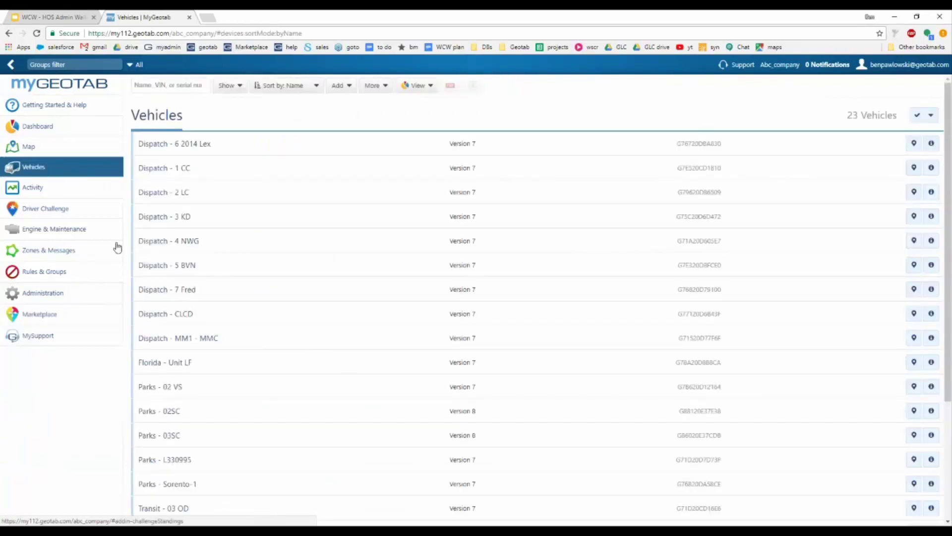
pyautogui.moveTo(318, 145)
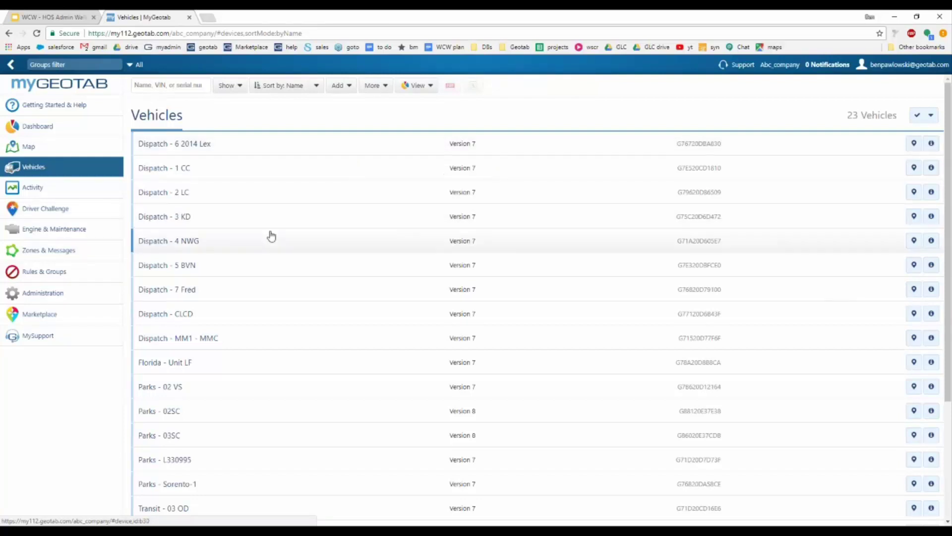
pyautogui.click(319, 154)
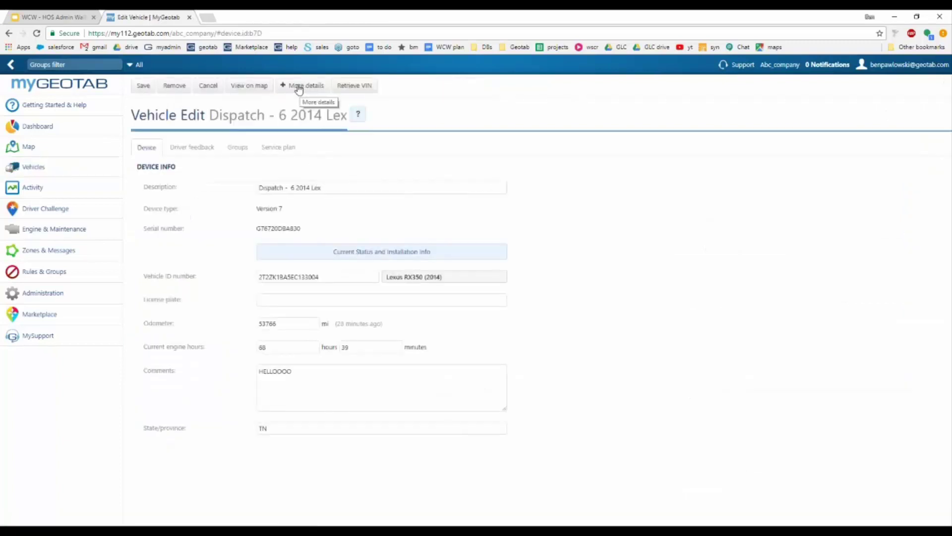
# Step: Show More details, then switch Hours of service to Automatic and back to On
pyautogui.click(301, 88)
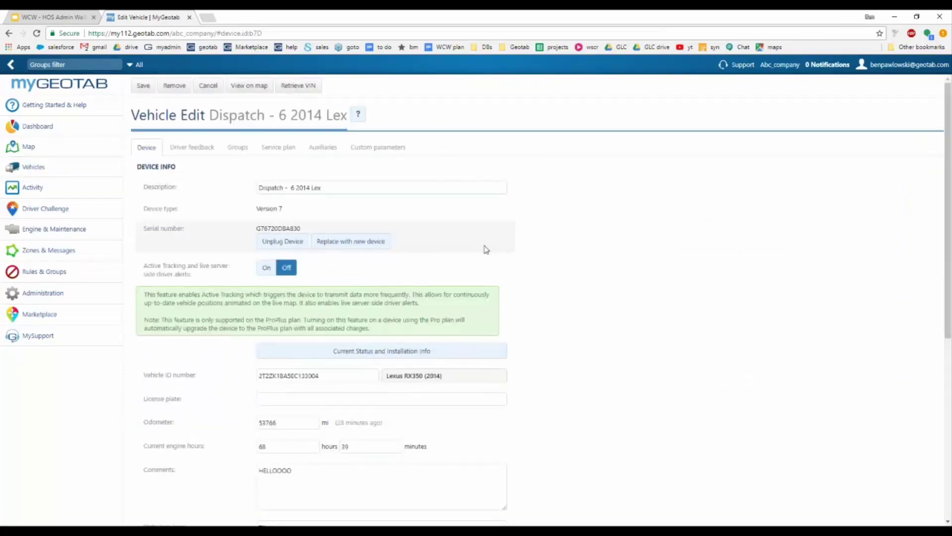
pyautogui.click(306, 398)
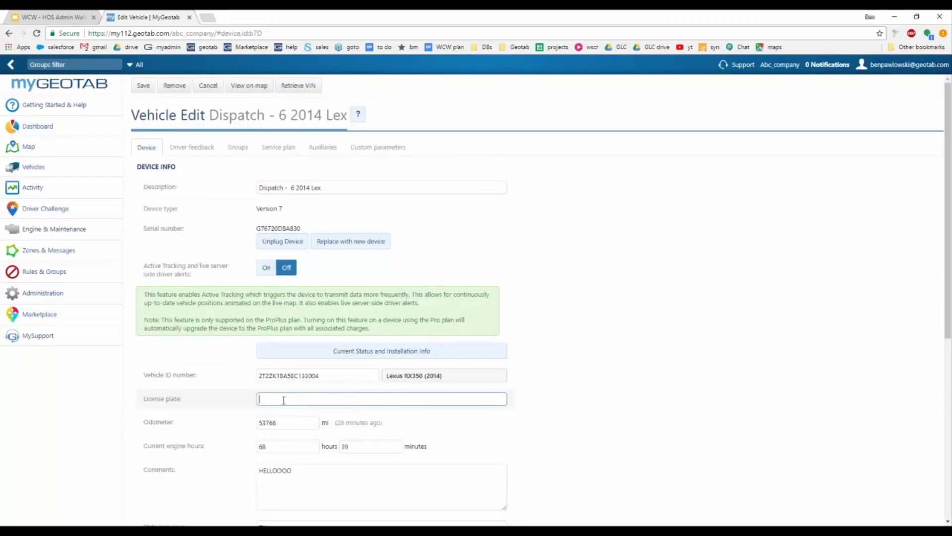
pyautogui.scroll(-6, 525, 318)
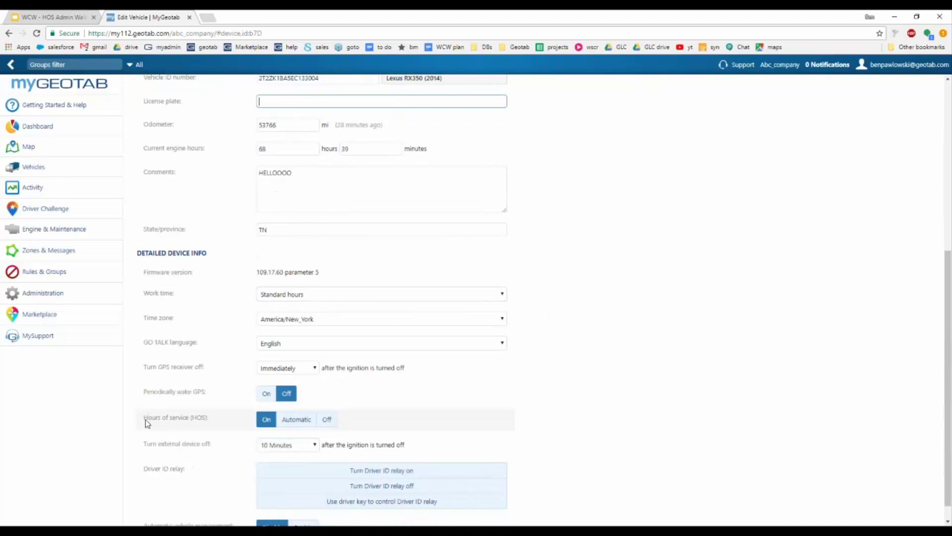
pyautogui.moveTo(144, 416); pyautogui.dragTo(213, 430)
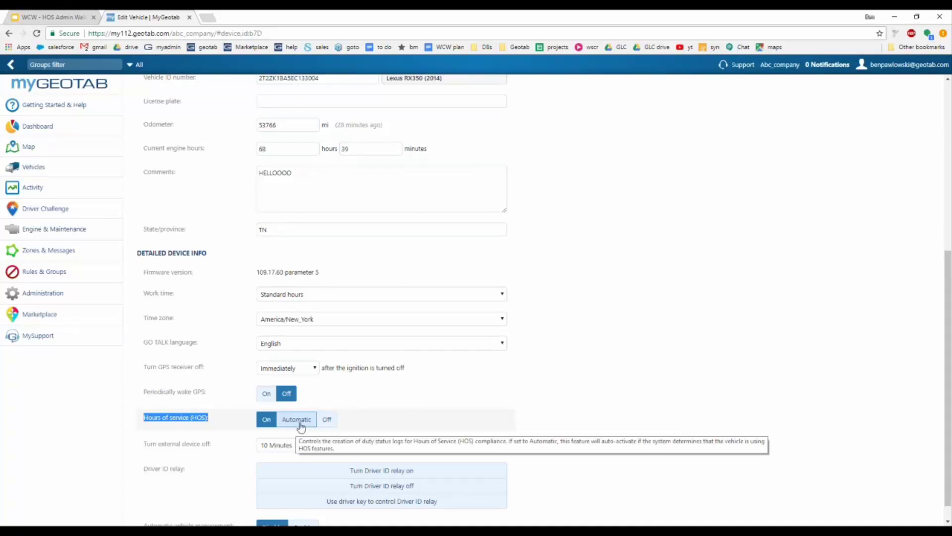
pyautogui.click(296, 422)
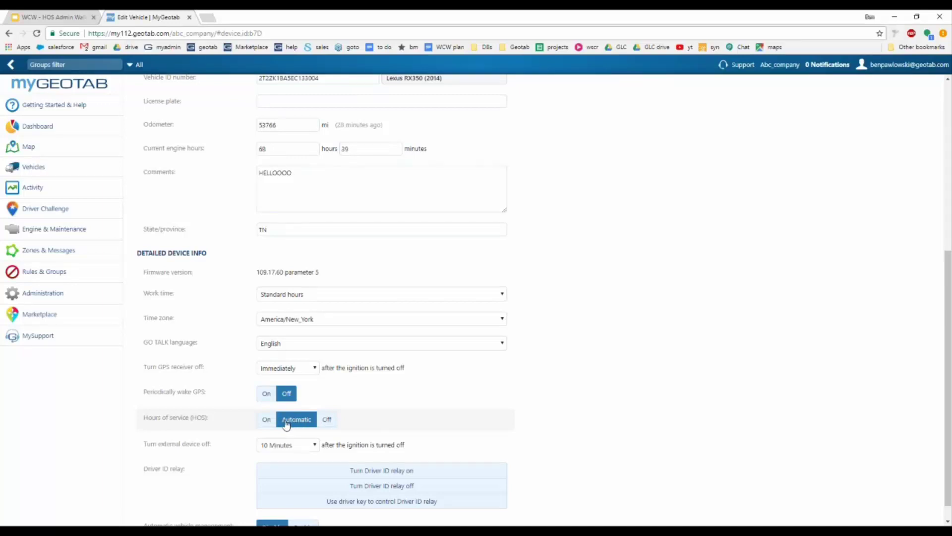
pyautogui.click(266, 420)
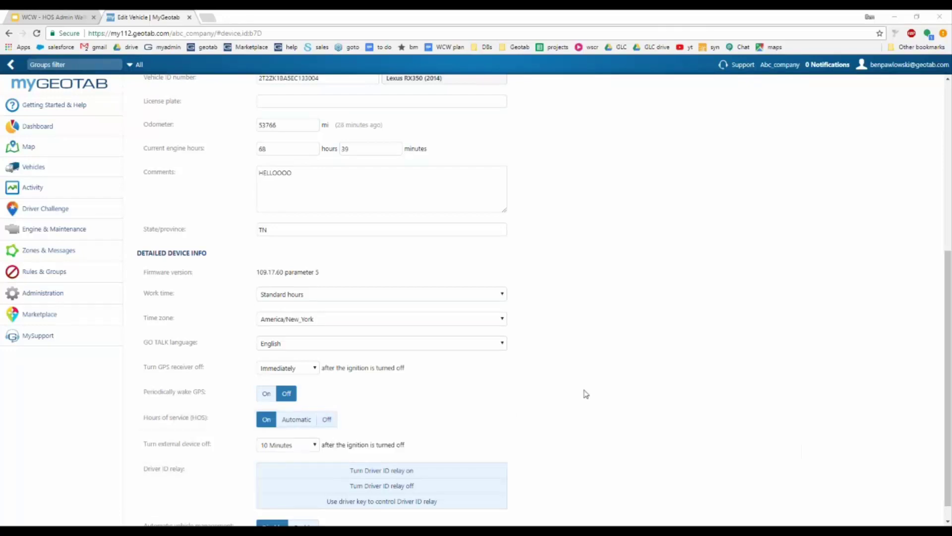
pyautogui.scroll(1, 529, 368)
# Step: Check the vehicle ID, odometer (53766 mi) and engine hours, then expand Activity in the sidebar
pyautogui.scroll(4, 570, 367)
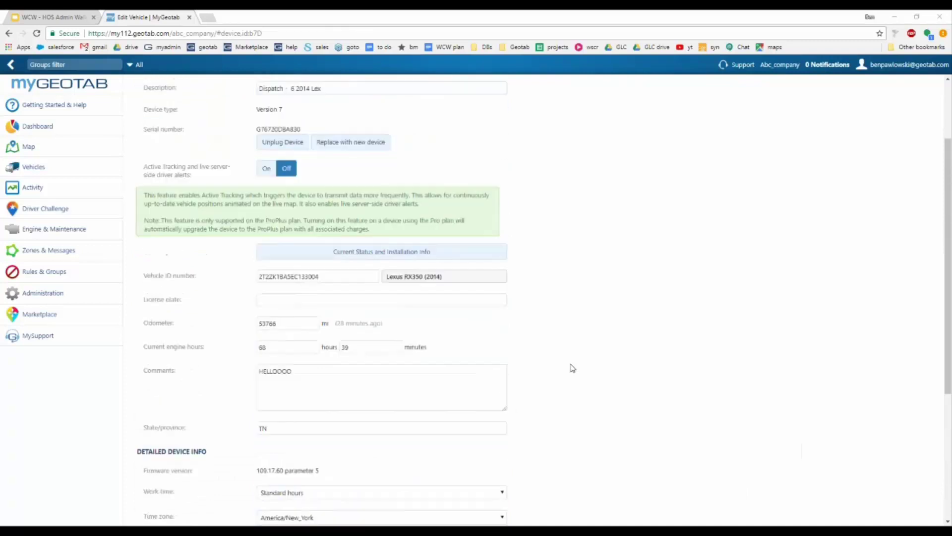
pyautogui.click(357, 276)
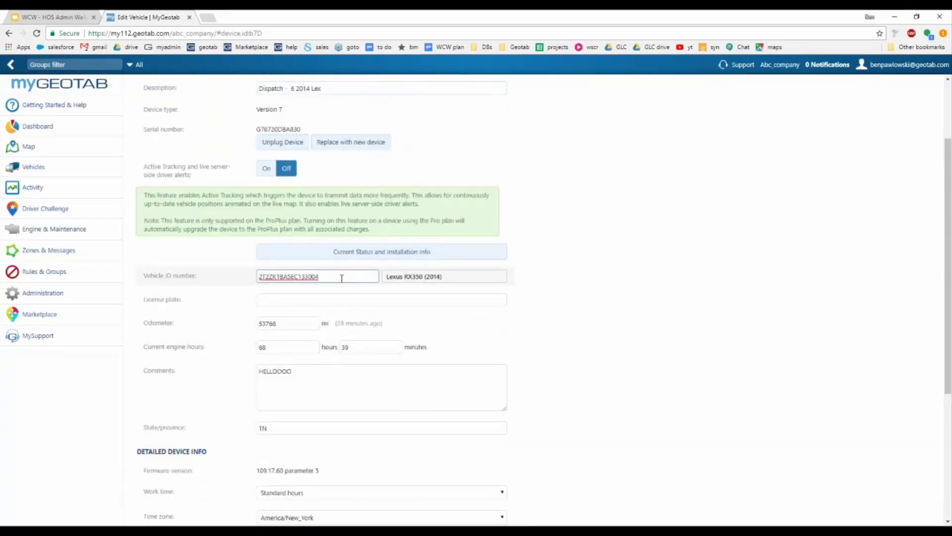
pyautogui.click(292, 323)
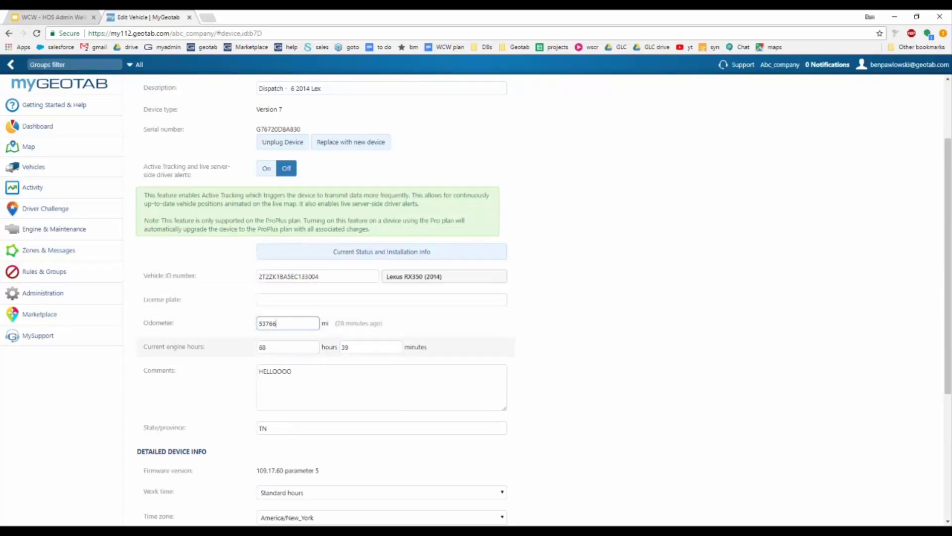
pyautogui.click(293, 347)
pyautogui.click(62, 188)
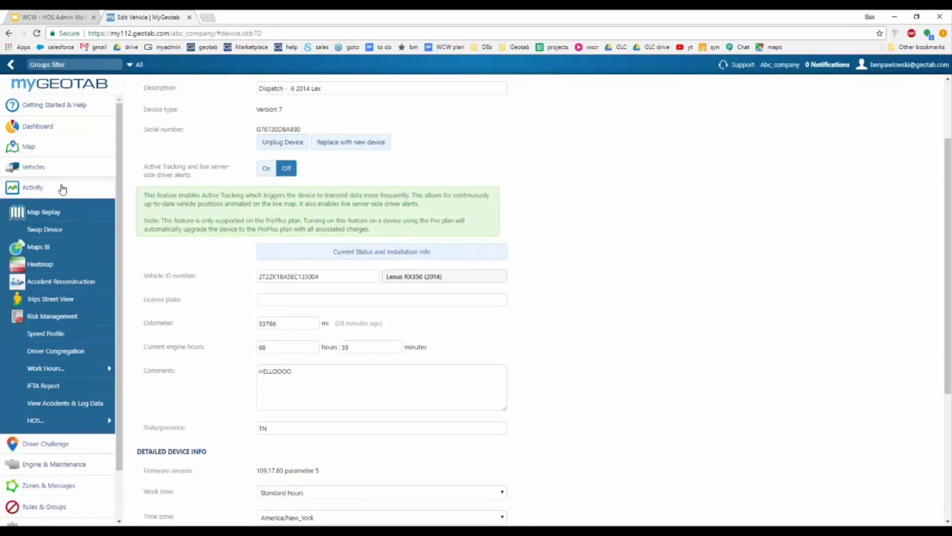
pyautogui.click(62, 187)
# Step: Go to Engine & Maintenance > Trailers (53 items) and start a new trailer
pyautogui.click(60, 229)
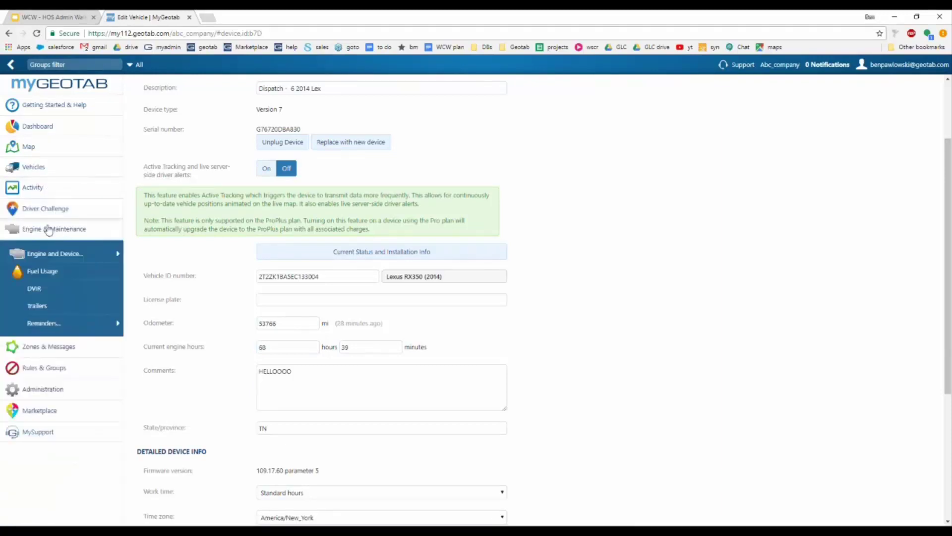
pyautogui.click(45, 310)
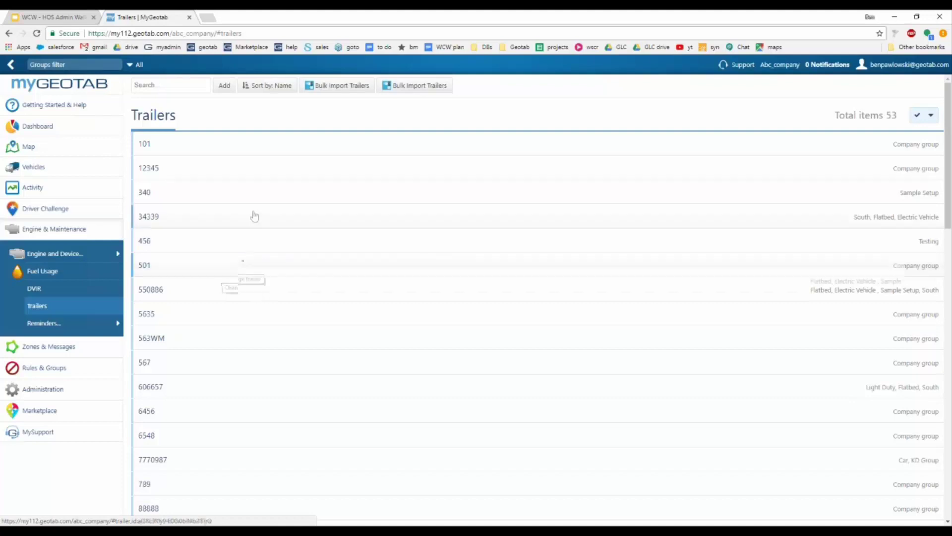
pyautogui.click(220, 88)
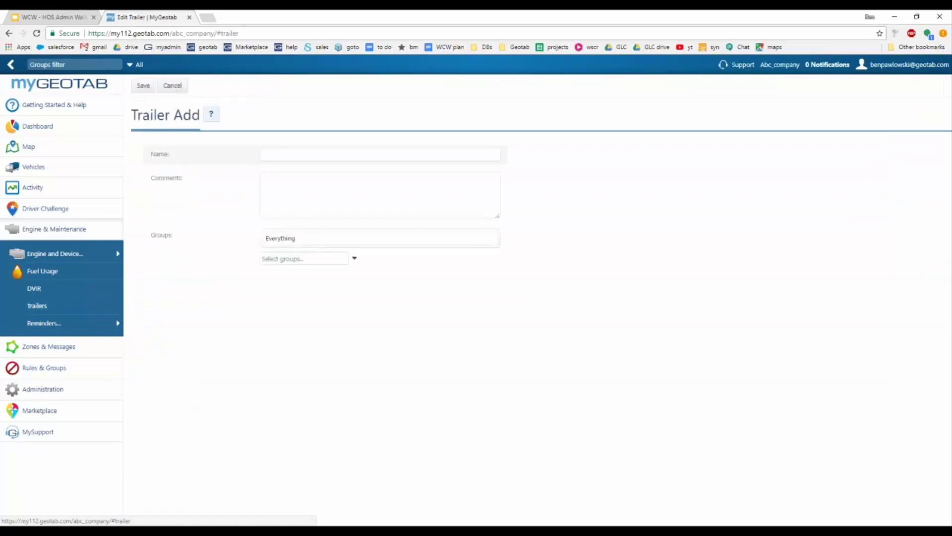
# Step: Save trailer 'WCW Trailer' with comment 'comment' in the north group
pyautogui.click(278, 156)
pyautogui.write('WCW')
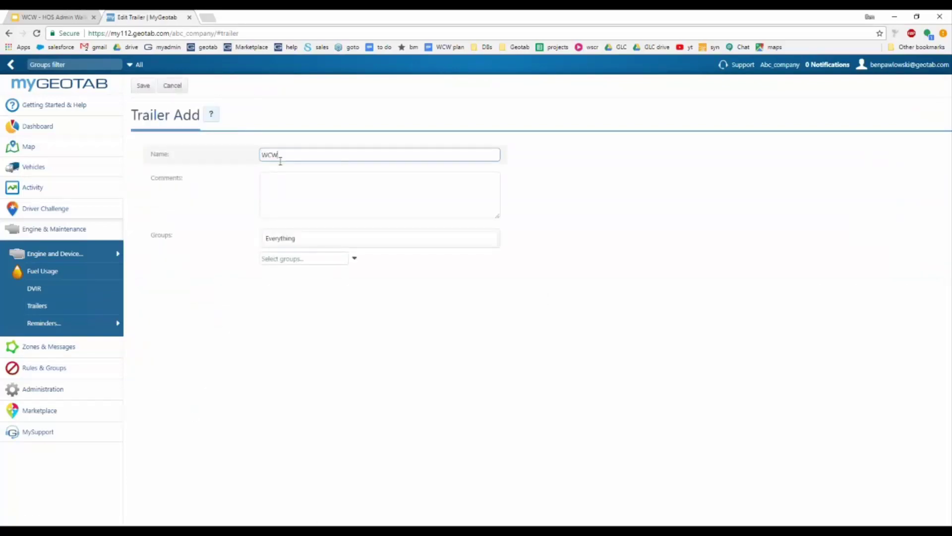
pyautogui.write(' Trailer')
pyautogui.click(280, 179)
pyautogui.write('comment')
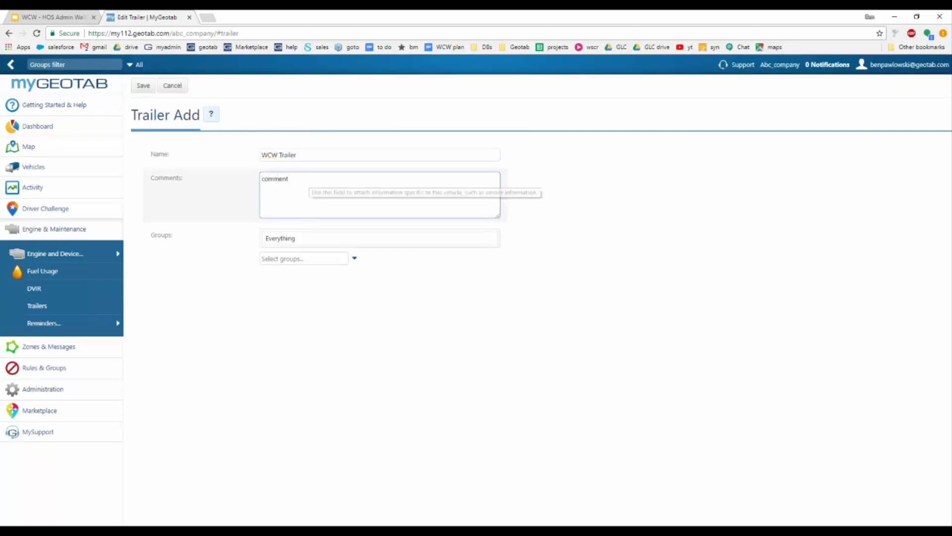
pyautogui.click(355, 259)
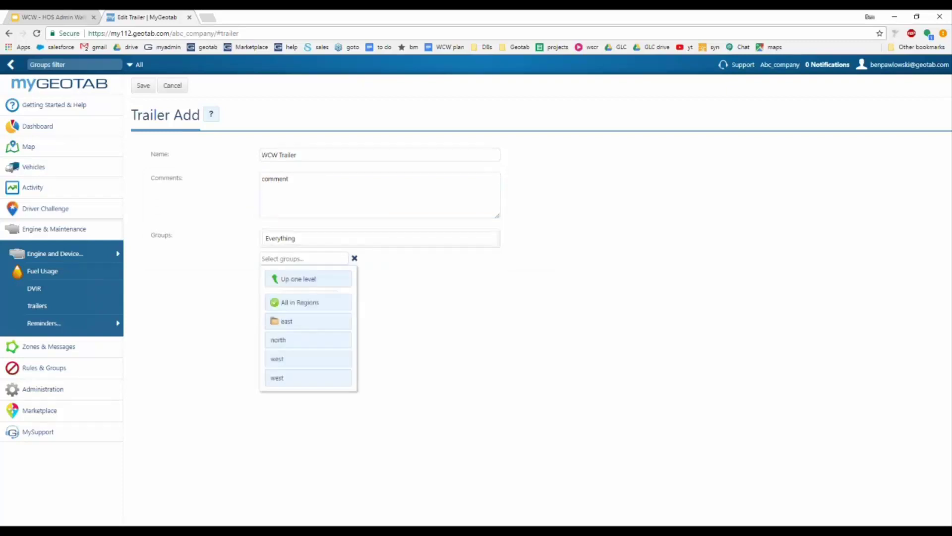
pyautogui.click(332, 353)
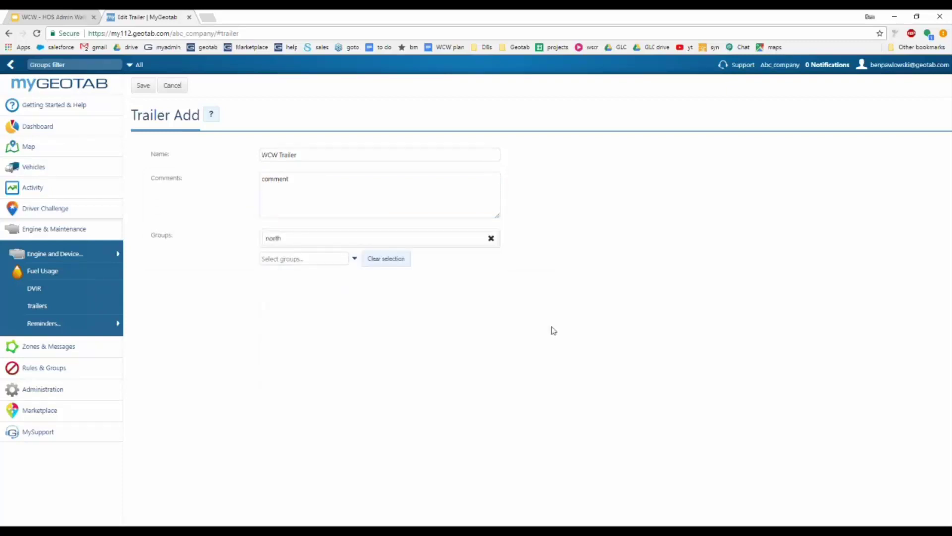
pyautogui.click(140, 93)
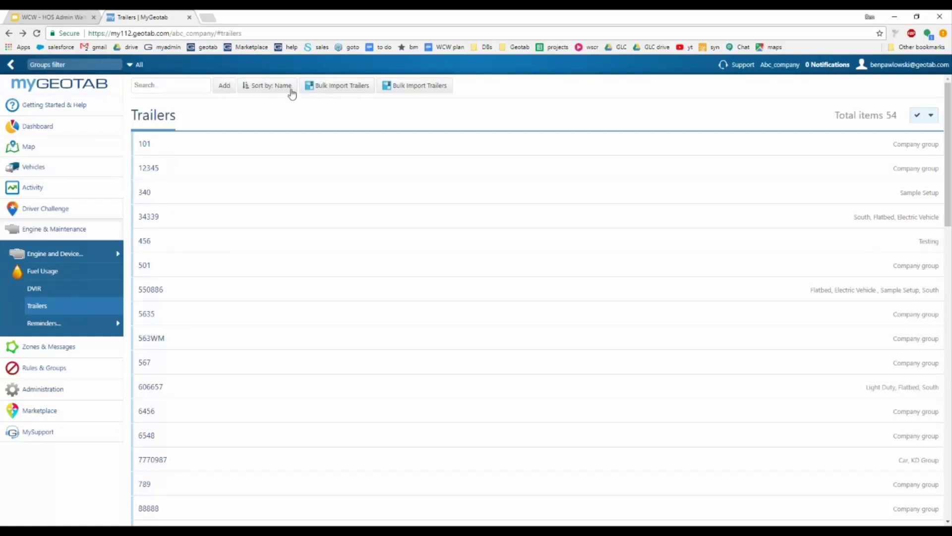
# Step: Attempt Bulk Import Trailers and dismiss the resulting database error
pyautogui.click(334, 90)
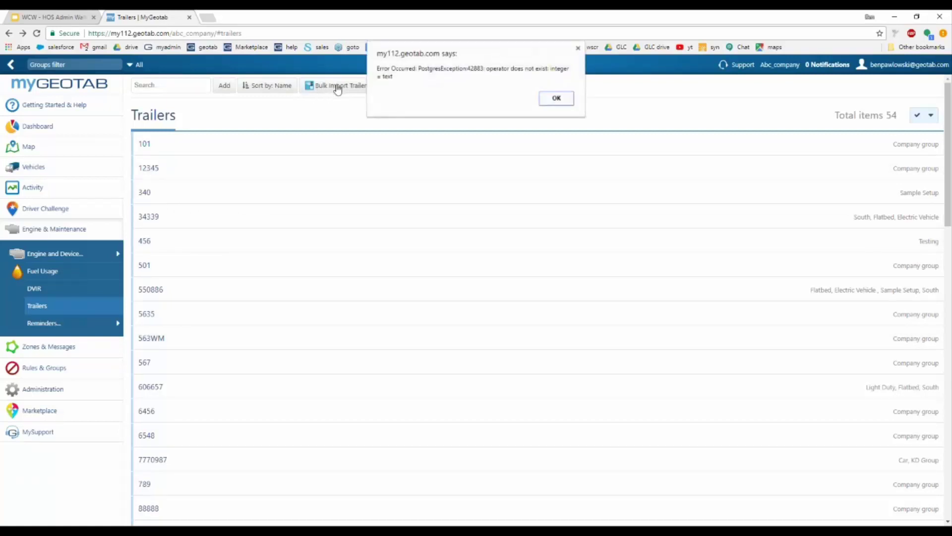
pyautogui.click(554, 98)
pyautogui.click(421, 91)
pyautogui.click(554, 98)
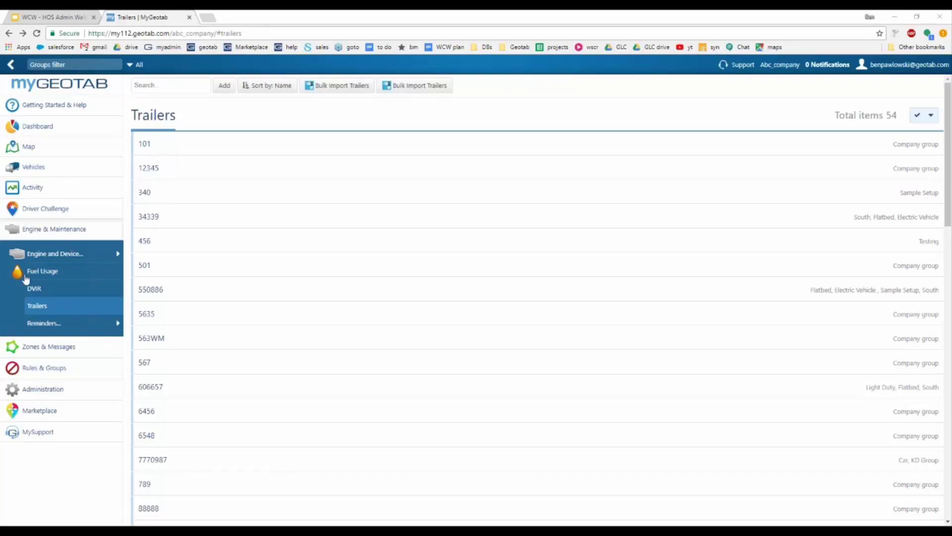
# Step: Start a new user from Administration > Users (311 users)
pyautogui.click(53, 395)
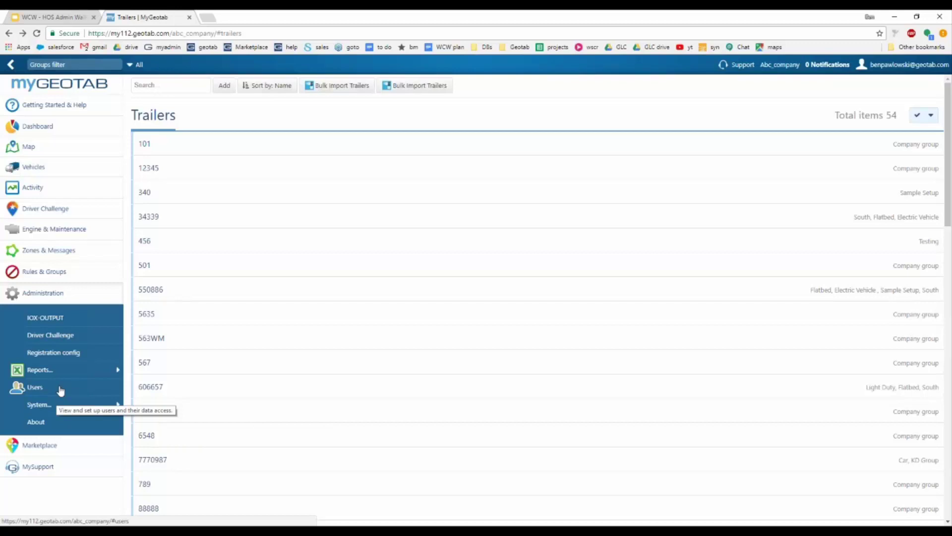
pyautogui.click(35, 394)
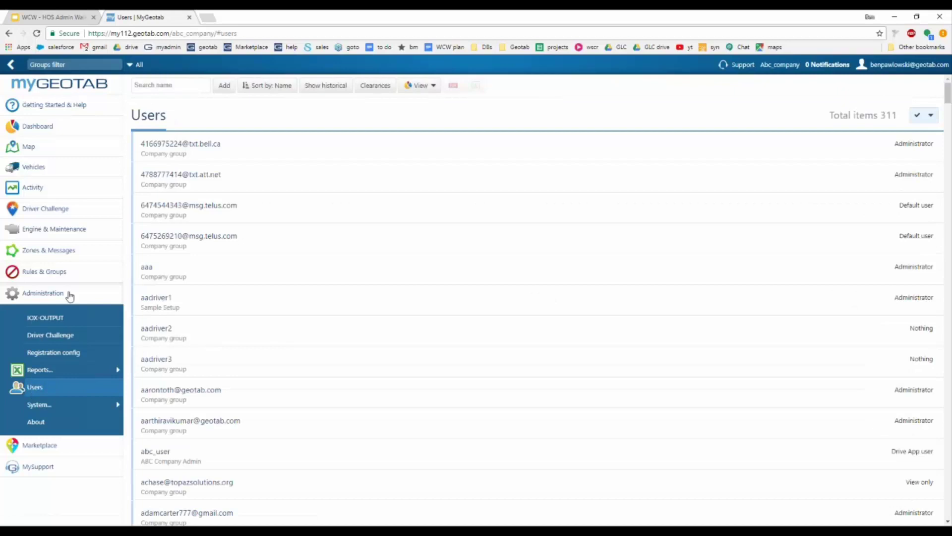
pyautogui.click(223, 86)
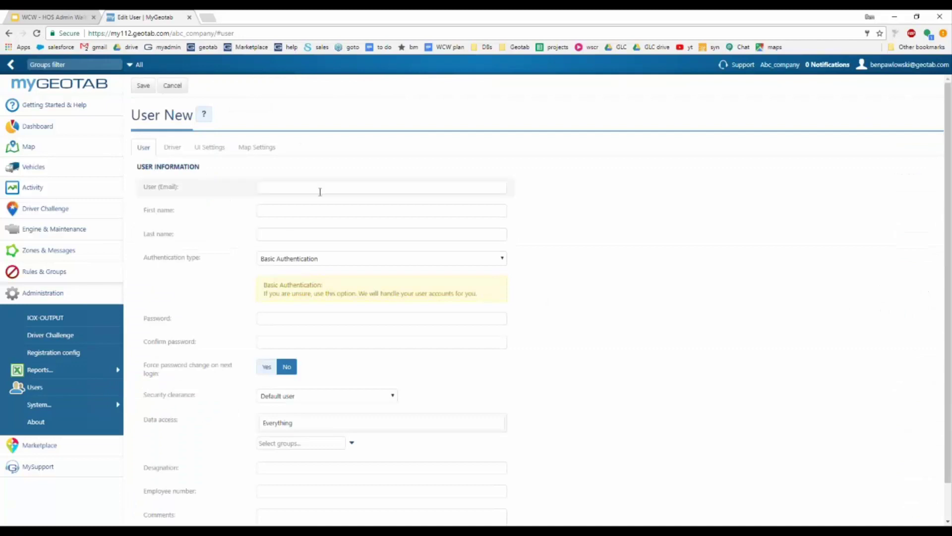
# Step: Fill in the User (Email) login, First name and Last name fields, dismissing the suggestions
pyautogui.click(303, 187)
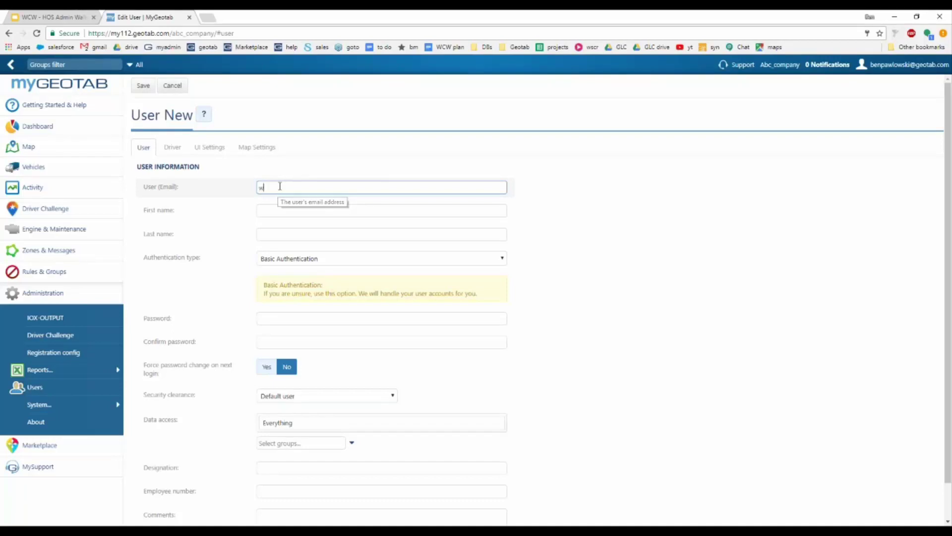
pyautogui.write('wcwdriver')
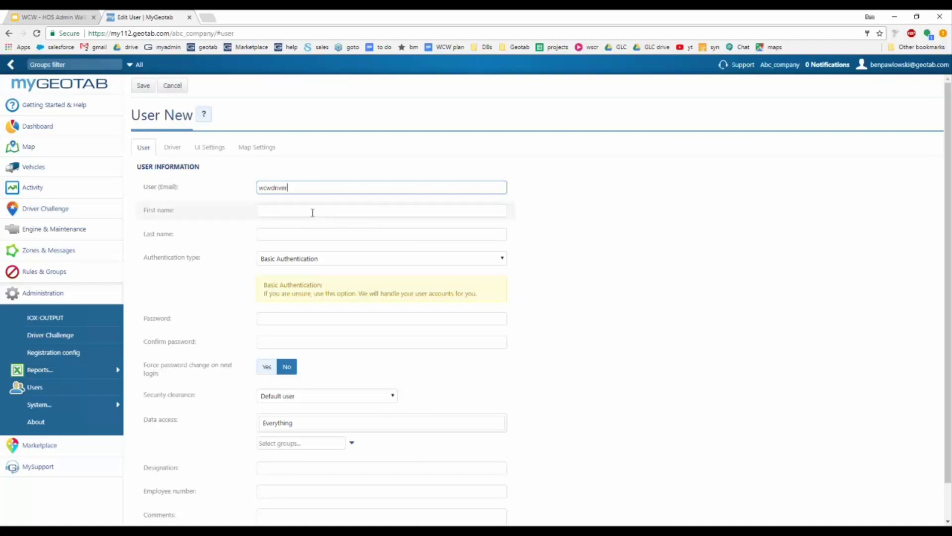
pyautogui.click(312, 213)
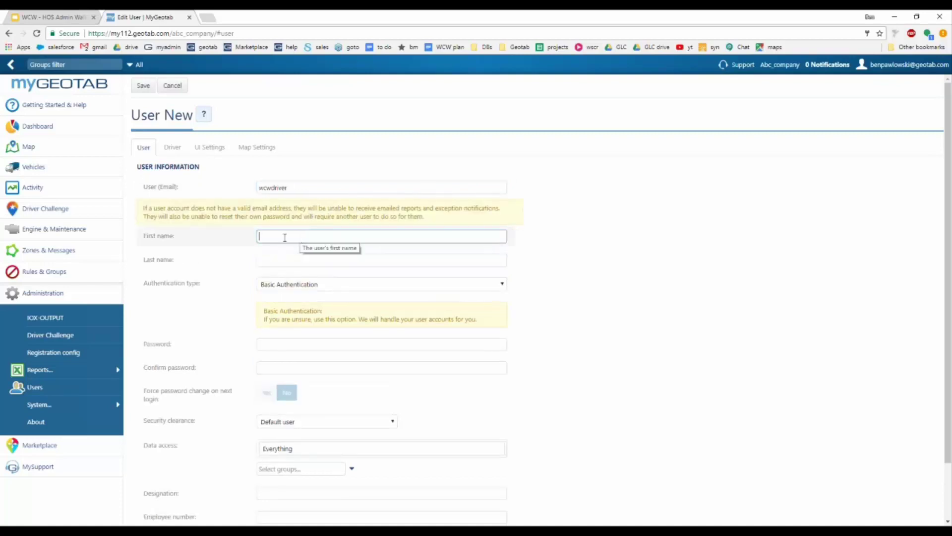
pyautogui.write('wcw')
pyautogui.press('Tab')
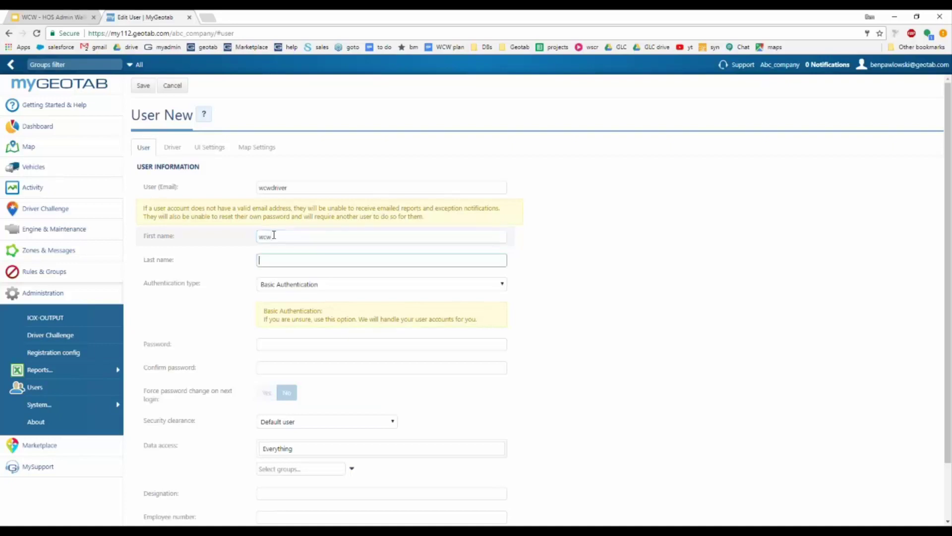
pyautogui.write('driver')
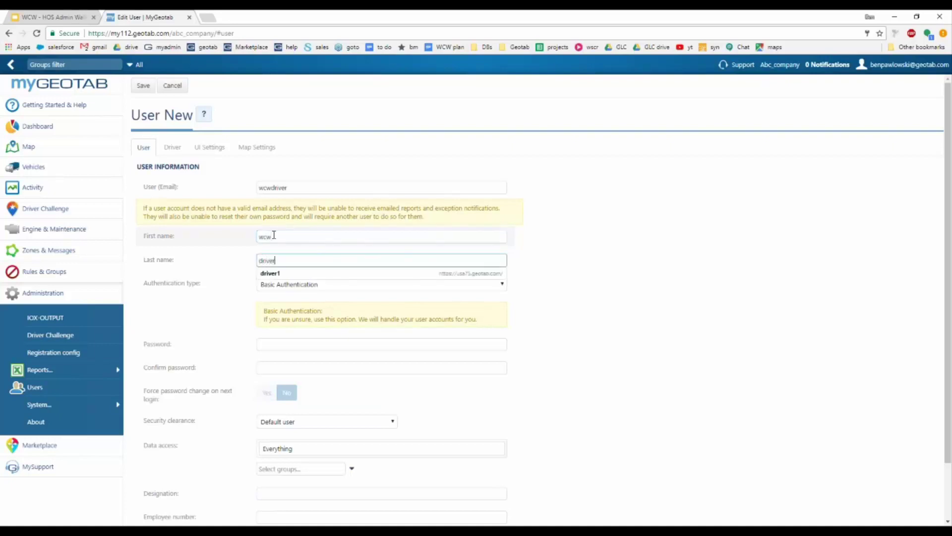
pyautogui.click(630, 327)
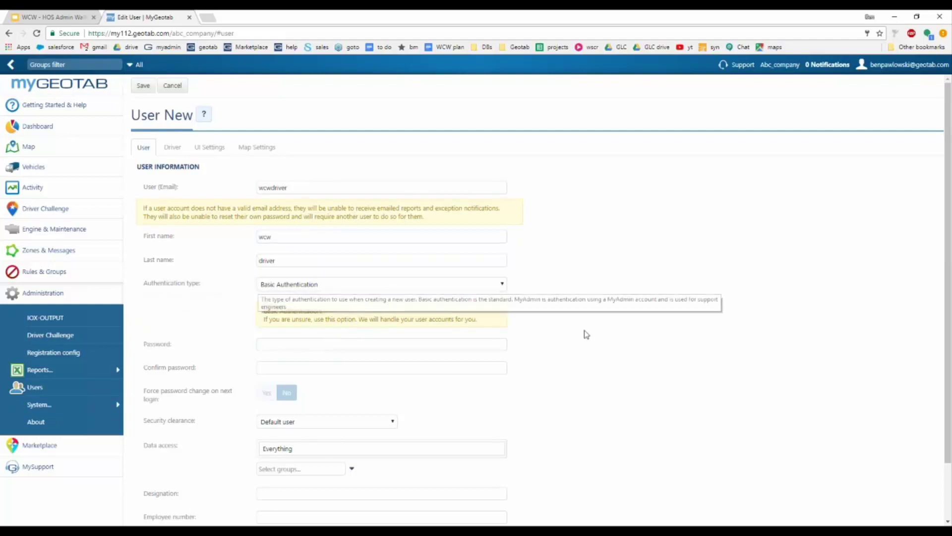
# Step: Enter the user's password in Password and Confirm password, leaving forced change at No
pyautogui.scroll(-1, 620, 334)
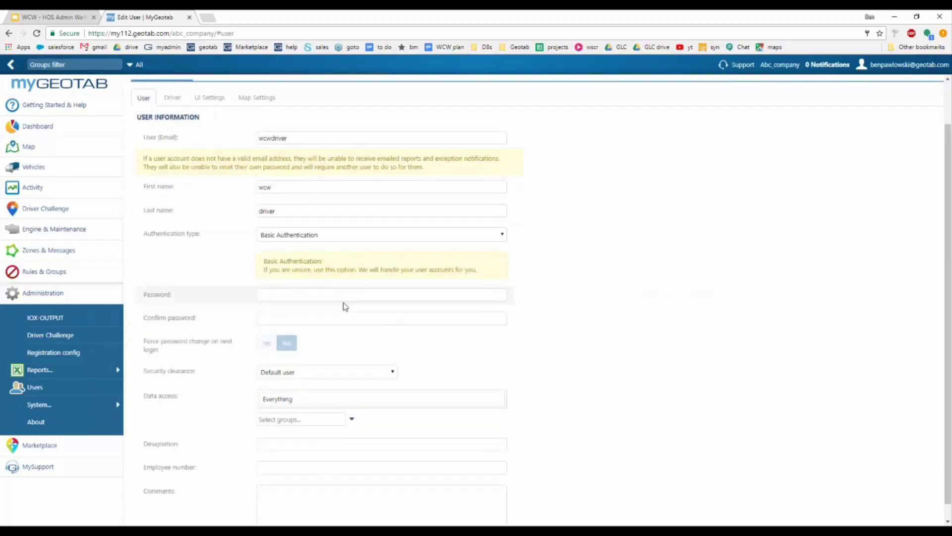
pyautogui.click(343, 295)
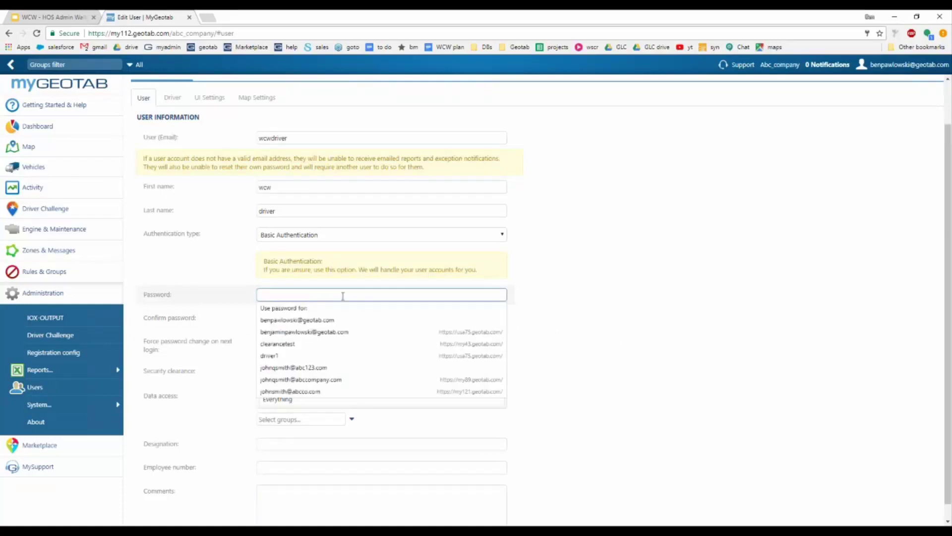
pyautogui.write('*********')
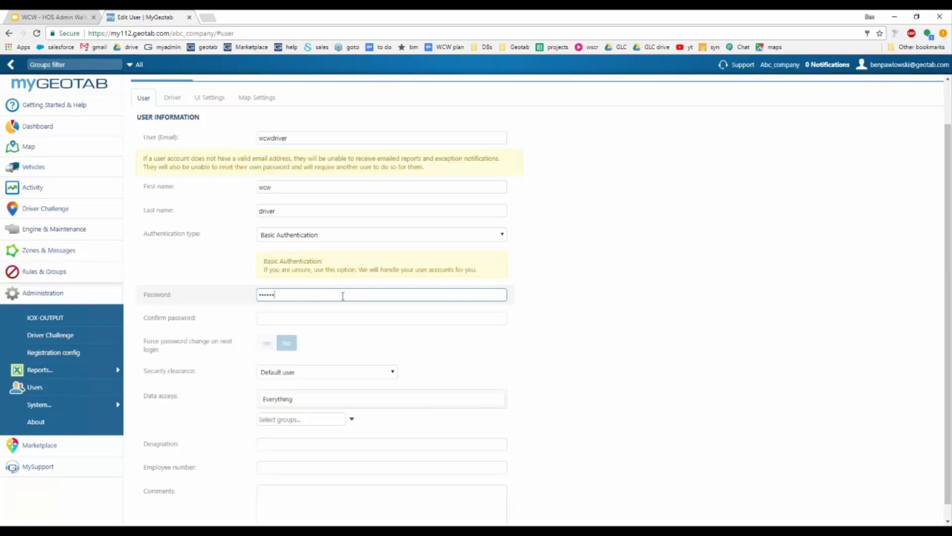
pyautogui.press('Tab')
pyautogui.write('*********')
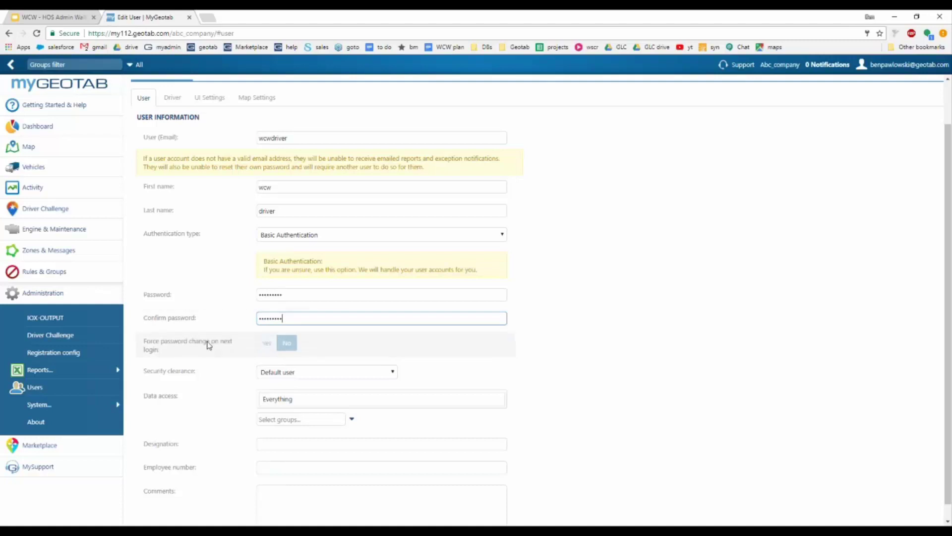
pyautogui.click(298, 137)
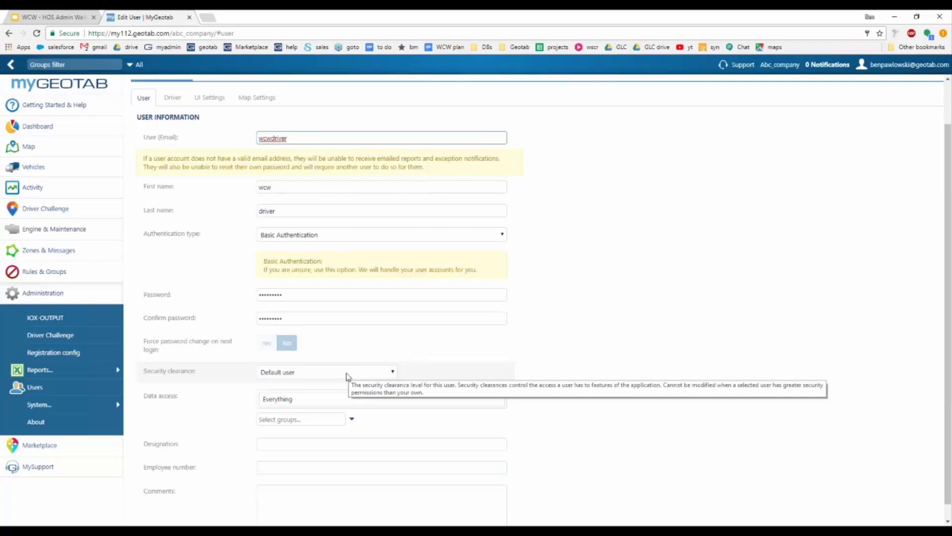
# Step: Set Security clearance to Drive App user, with data access left at Everything
pyautogui.click(347, 375)
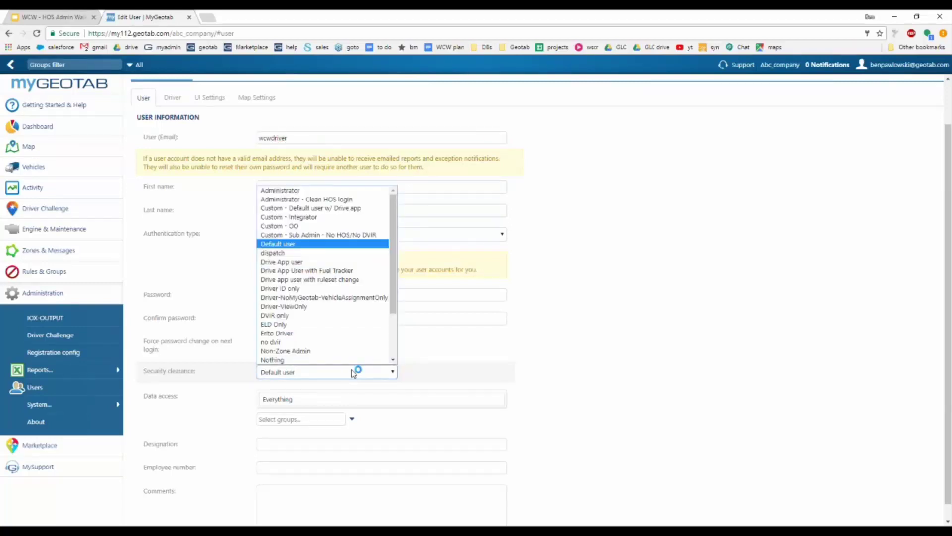
pyautogui.click(315, 262)
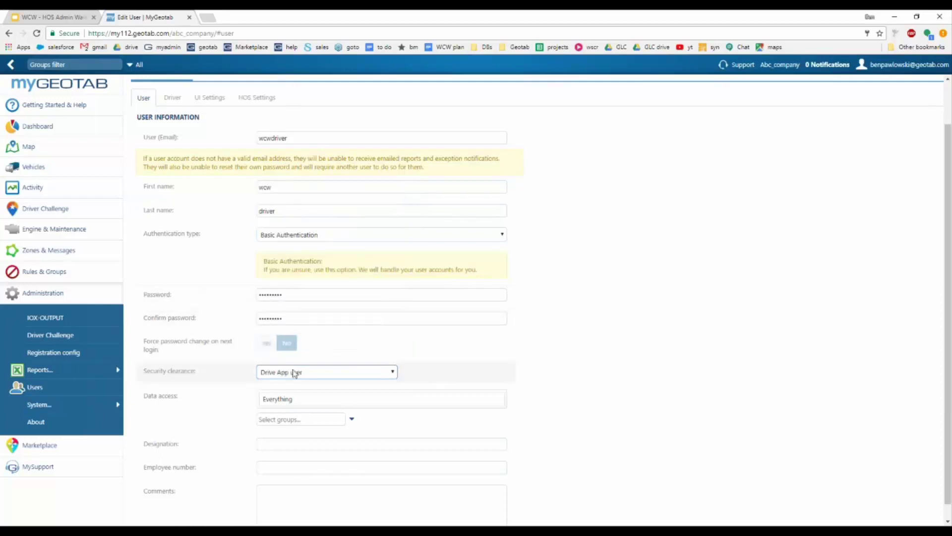
pyautogui.scroll(-1, 606, 347)
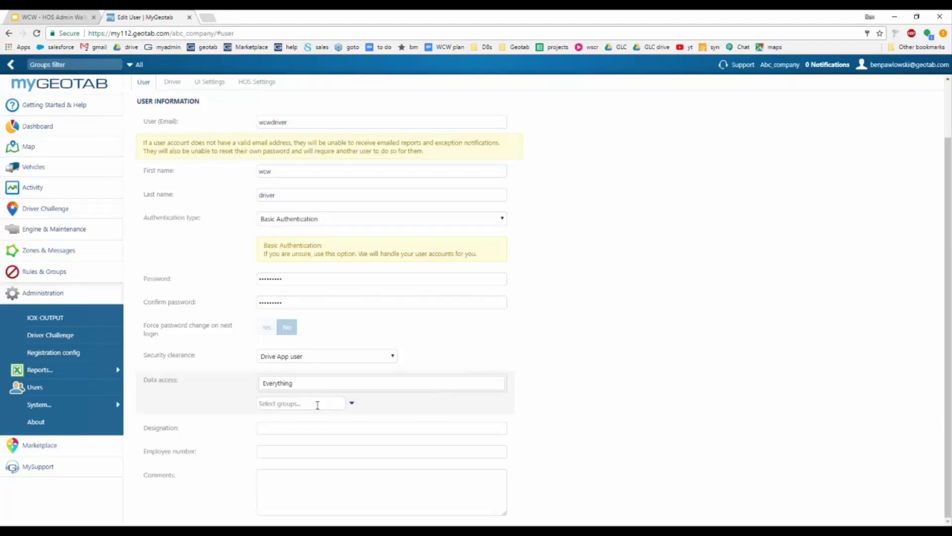
# Step: Restrict the new user's data access to the north group under Regions
pyautogui.click(352, 403)
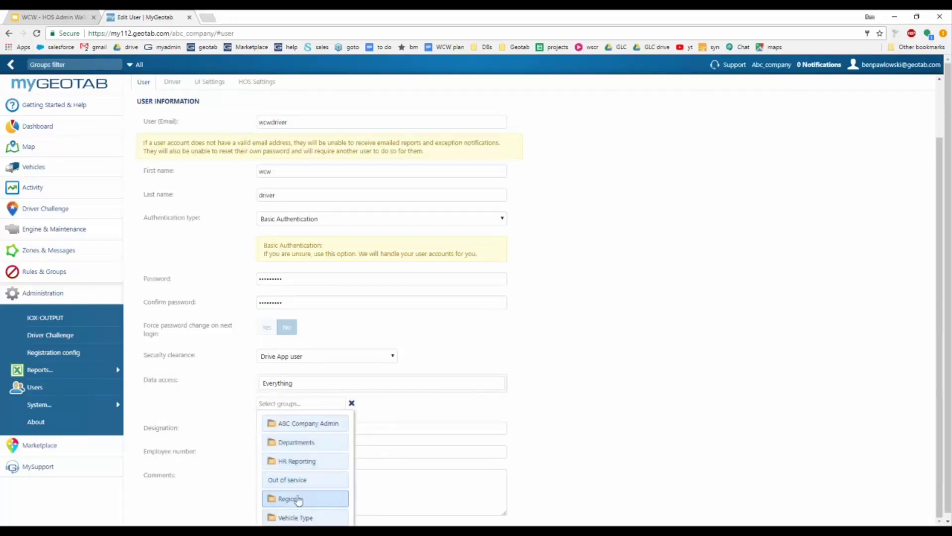
pyautogui.click(298, 499)
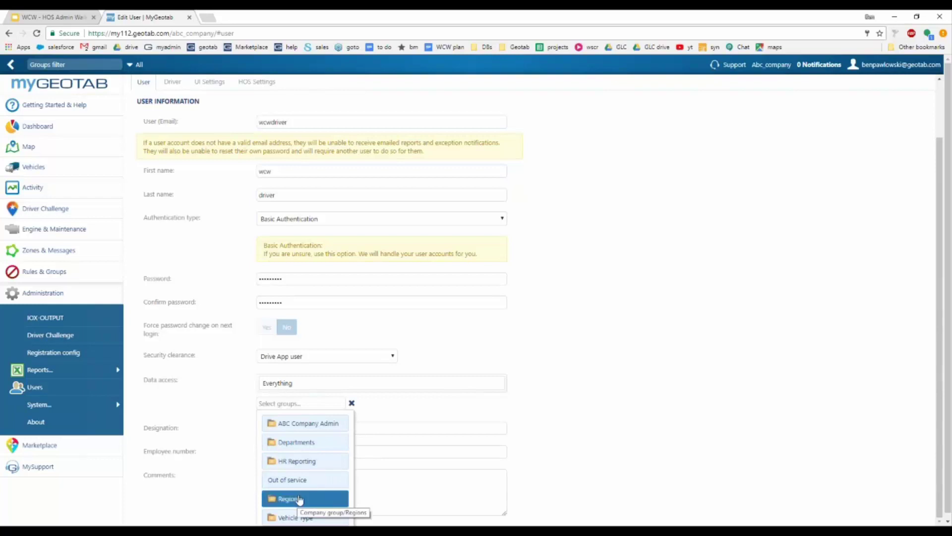
pyautogui.click(303, 484)
pyautogui.click(590, 424)
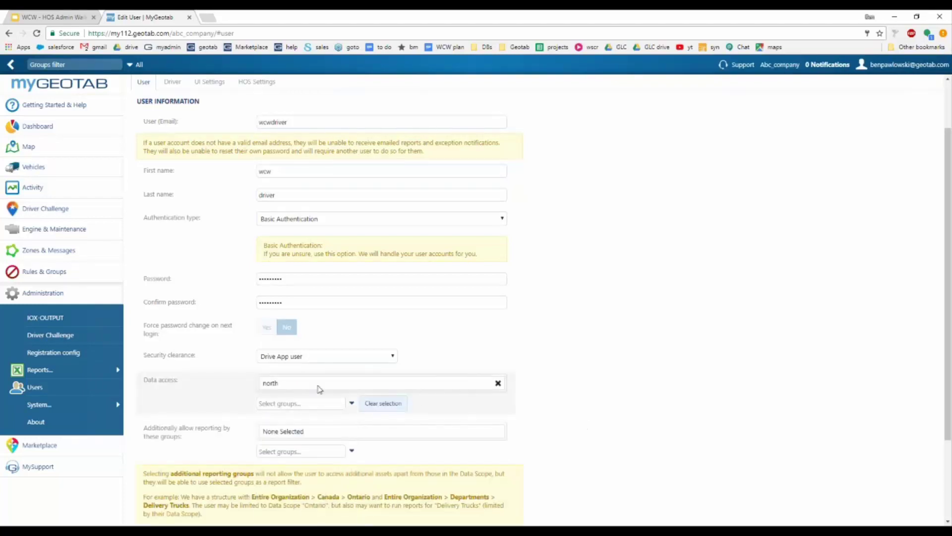
pyautogui.scroll(-2, 487, 414)
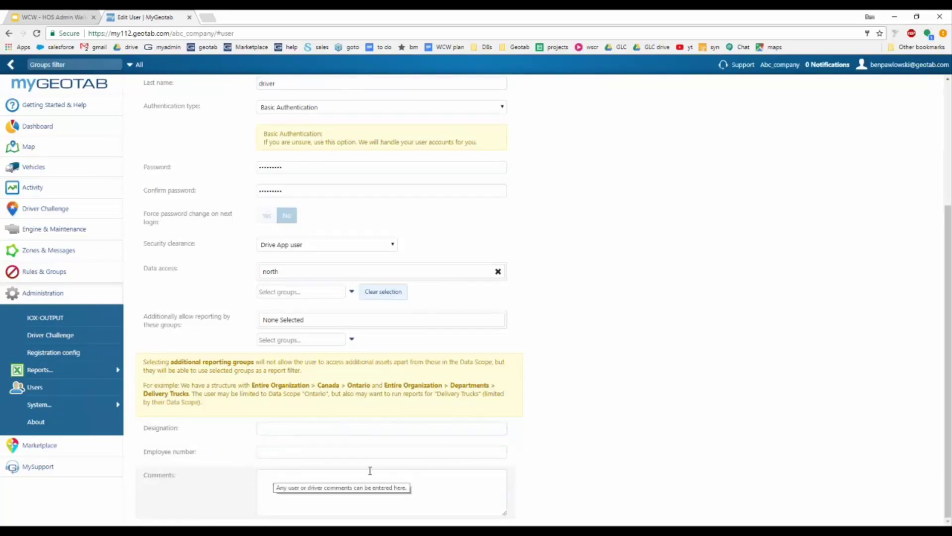
pyautogui.scroll(4, 565, 407)
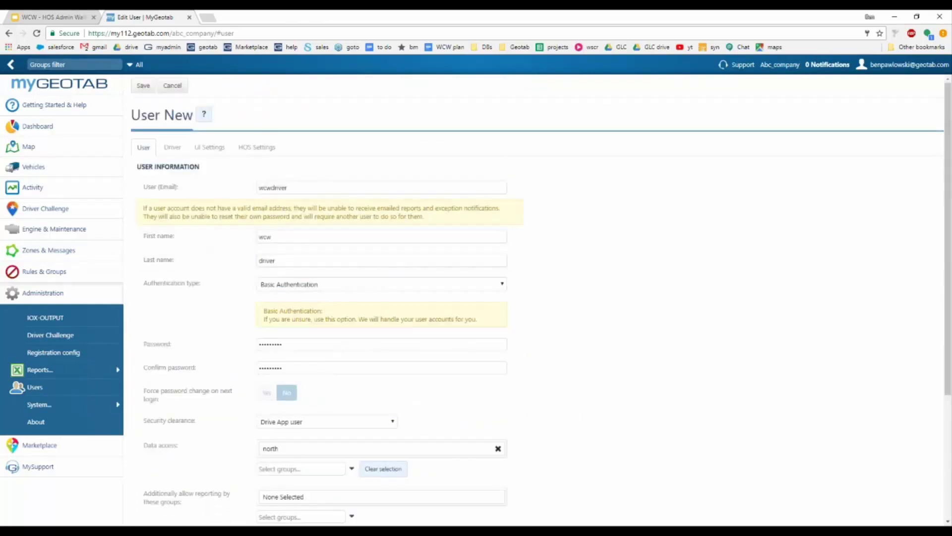
# Step: Set This user is a driver and Prevent driver access to shared data to Yes, then view UI Settings
pyautogui.click(171, 151)
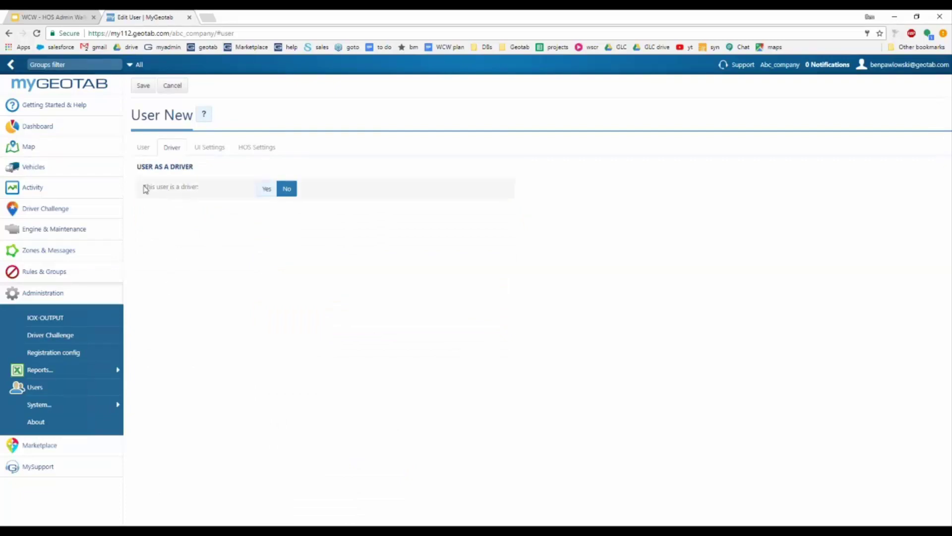
pyautogui.moveTo(147, 188); pyautogui.dragTo(204, 187)
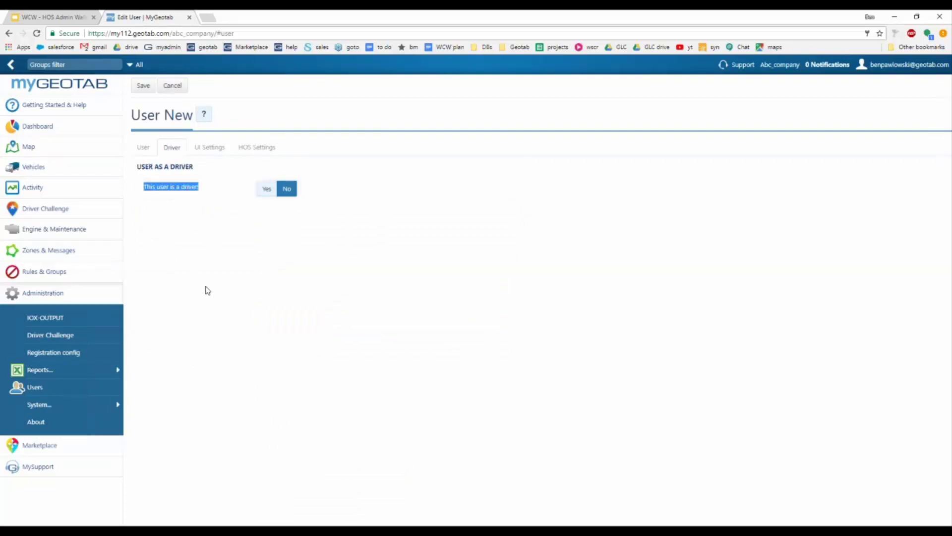
pyautogui.click(266, 188)
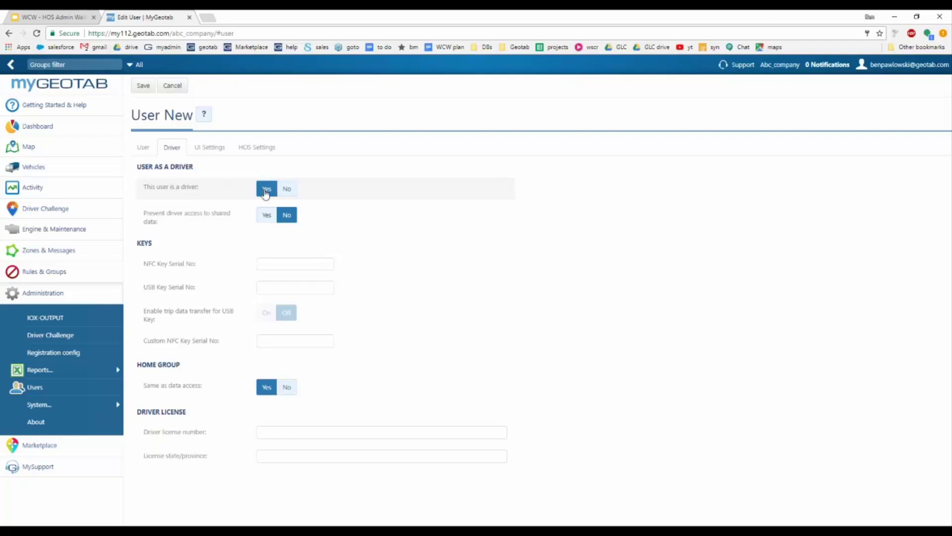
pyautogui.click(144, 148)
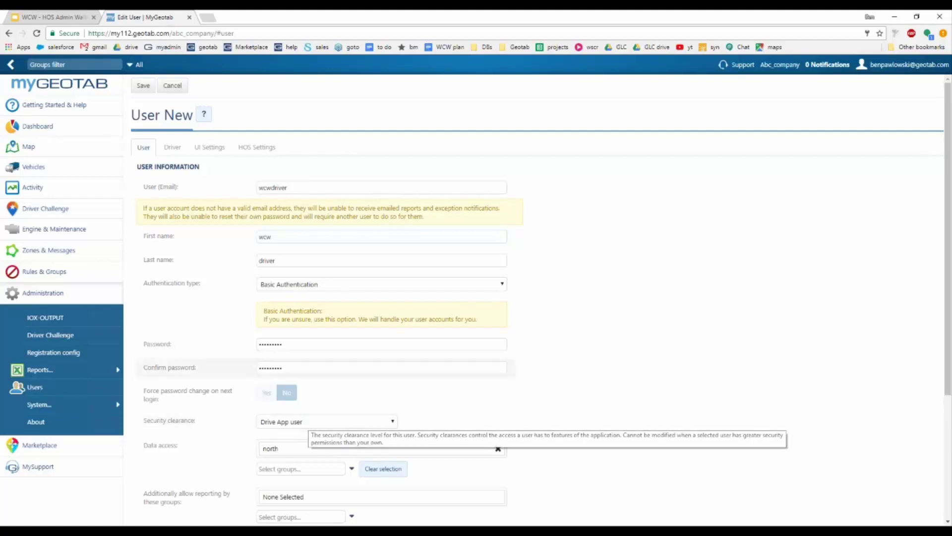
pyautogui.click(172, 153)
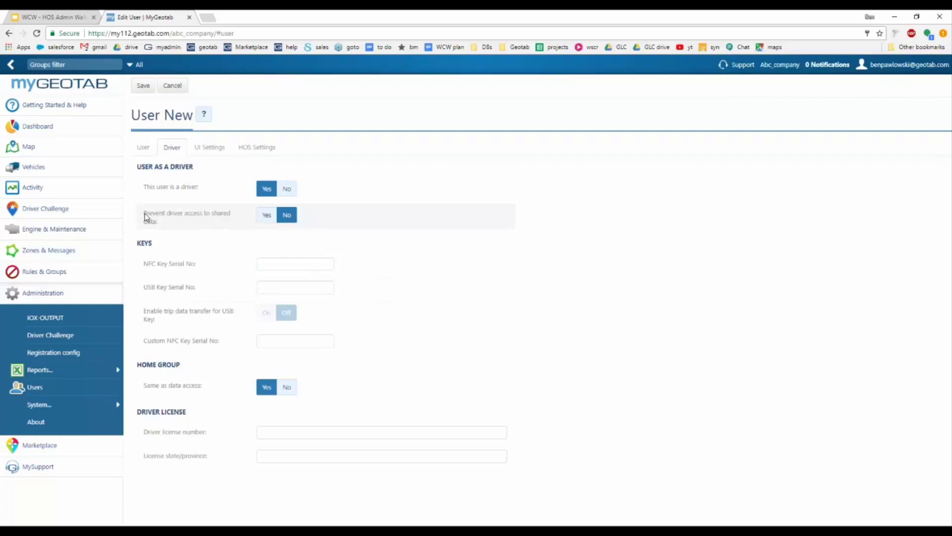
pyautogui.click(266, 220)
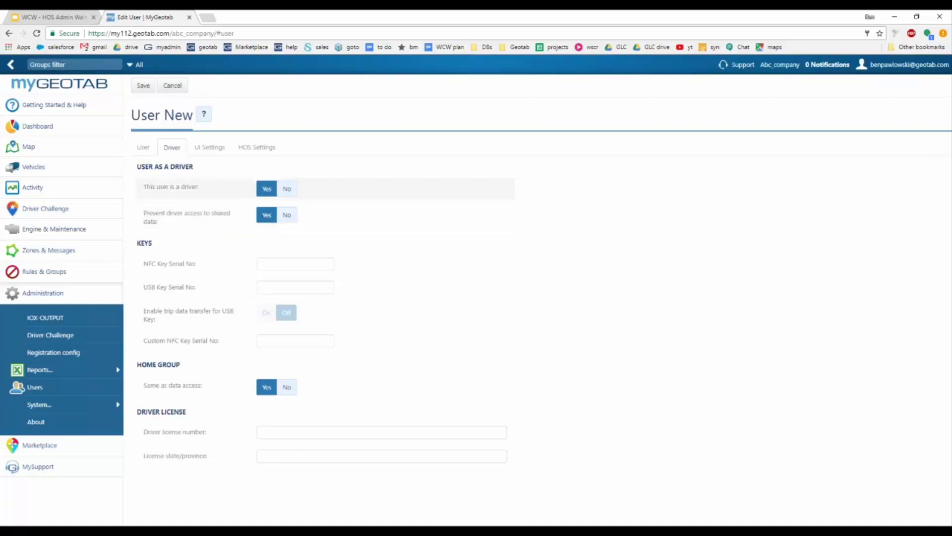
pyautogui.click(209, 148)
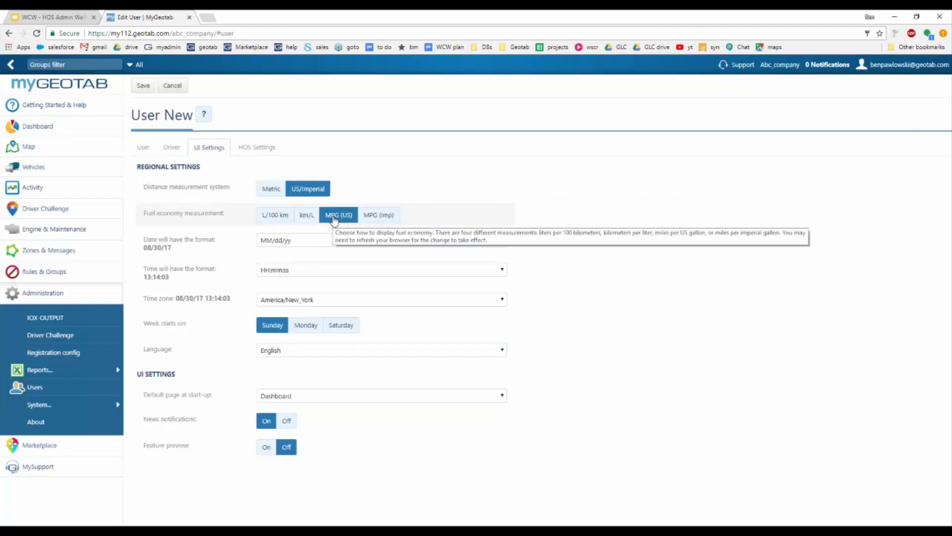
# Step: Keep the time zone as America/New_York and bring up the HOS Settings tab
pyautogui.click(329, 302)
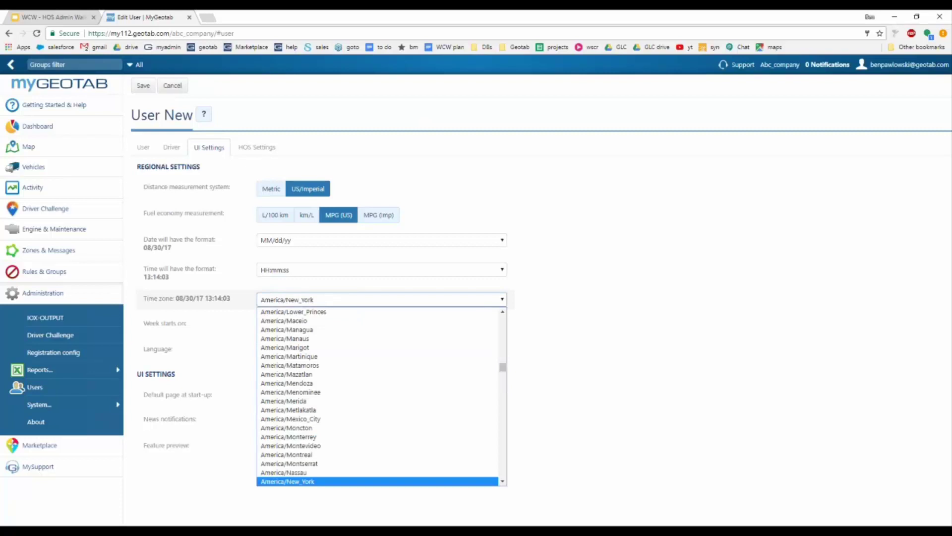
pyautogui.click(328, 302)
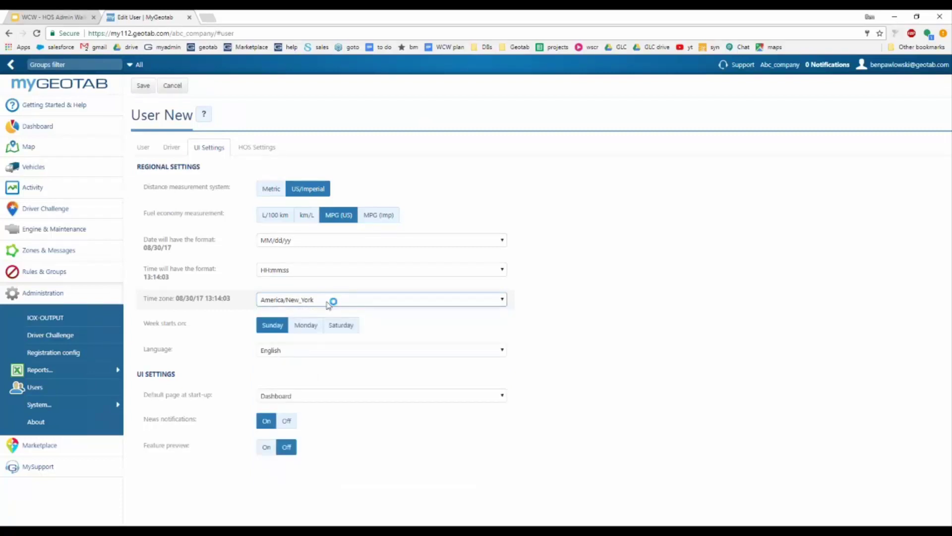
pyautogui.click(253, 148)
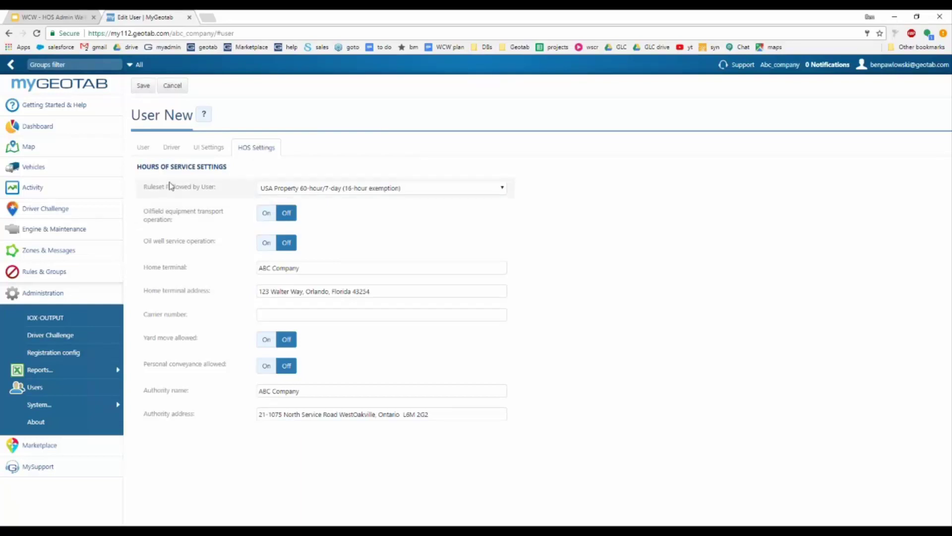
# Step: Choose the USA Property 60-hour/7-day ruleset for the user
pyautogui.moveTo(136, 186); pyautogui.dragTo(227, 190)
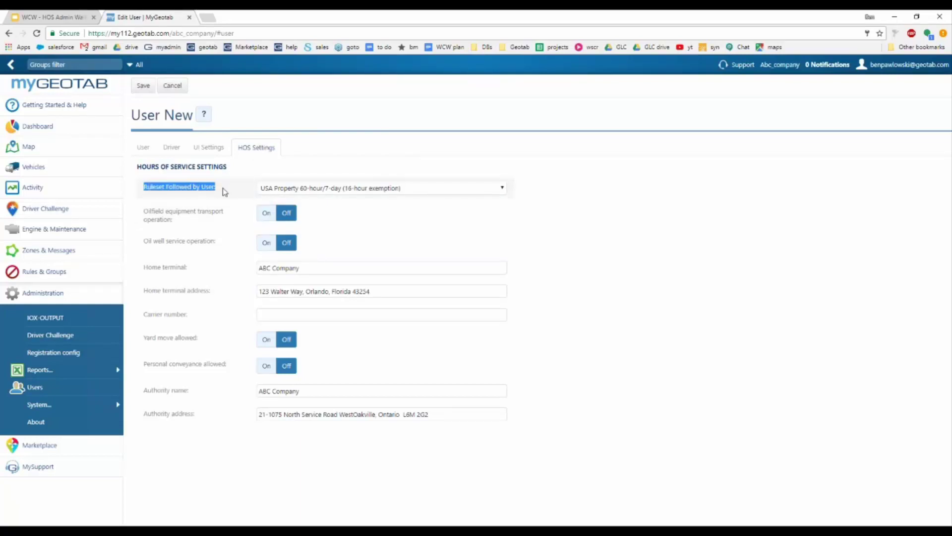
pyautogui.click(357, 189)
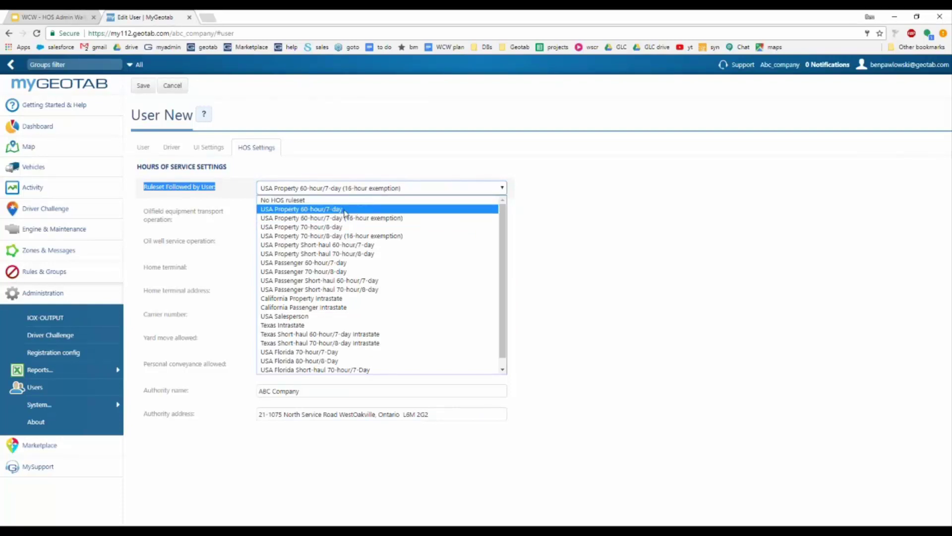
pyautogui.click(346, 209)
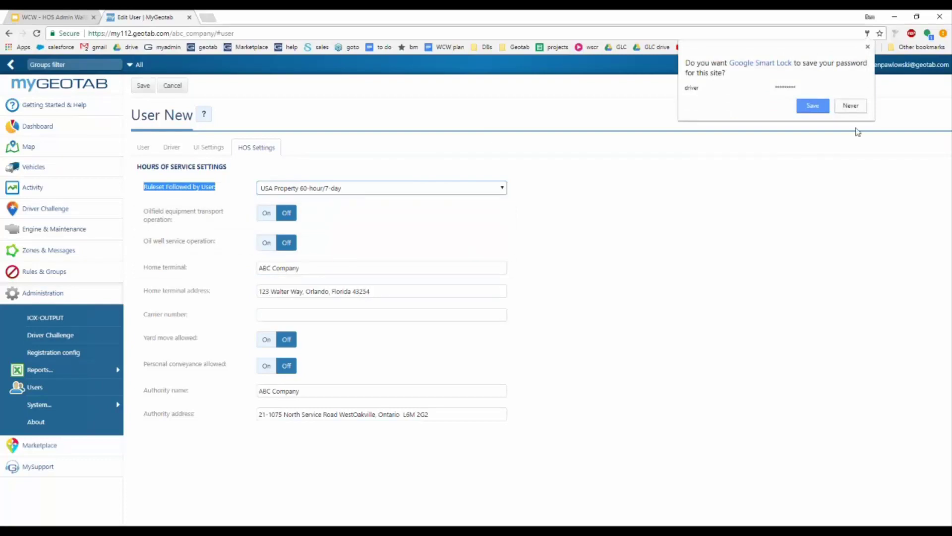
pyautogui.click(867, 46)
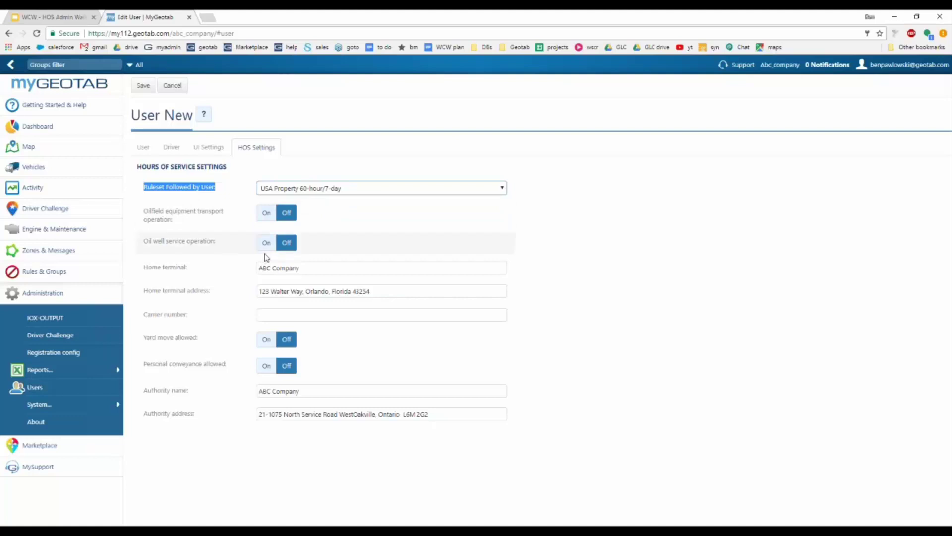
# Step: Enter carrier number 123456 and turn Yard move allowed On
pyautogui.click(304, 268)
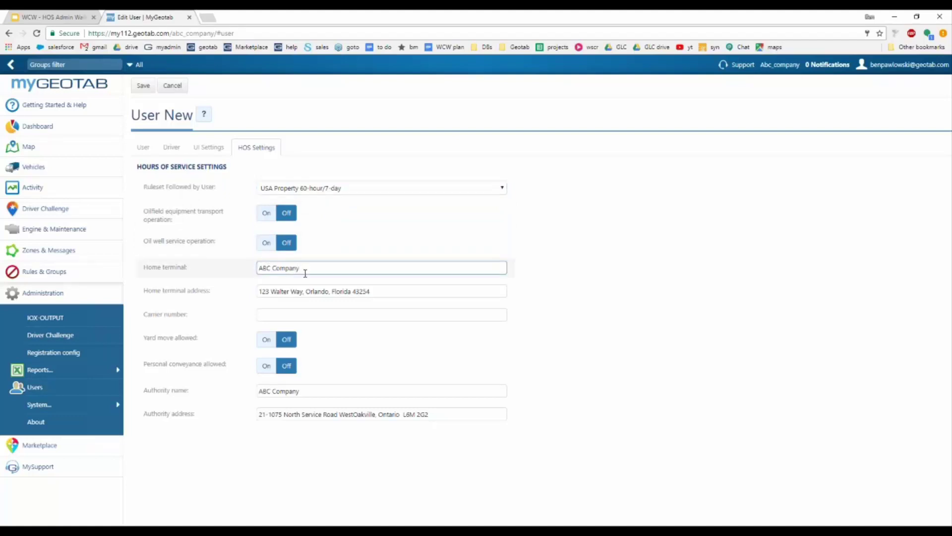
pyautogui.click(382, 290)
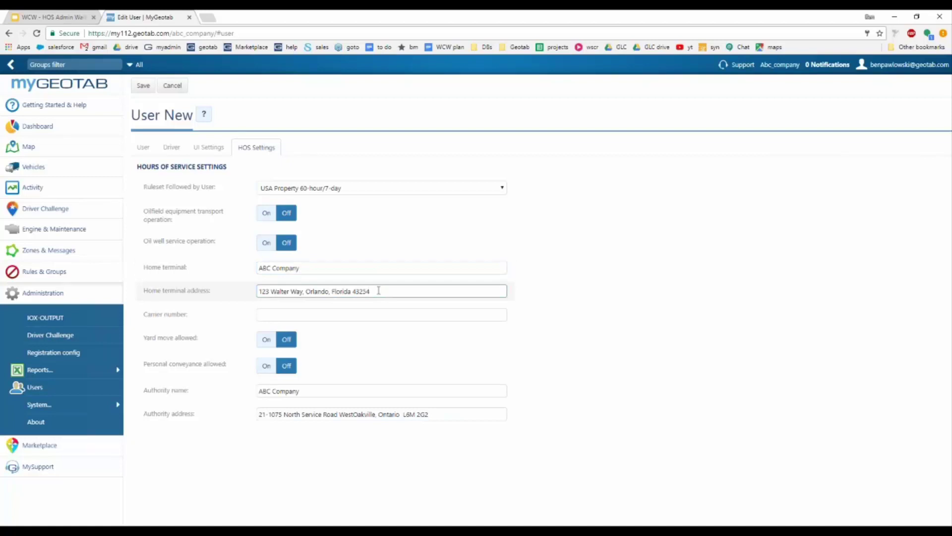
pyautogui.click(293, 315)
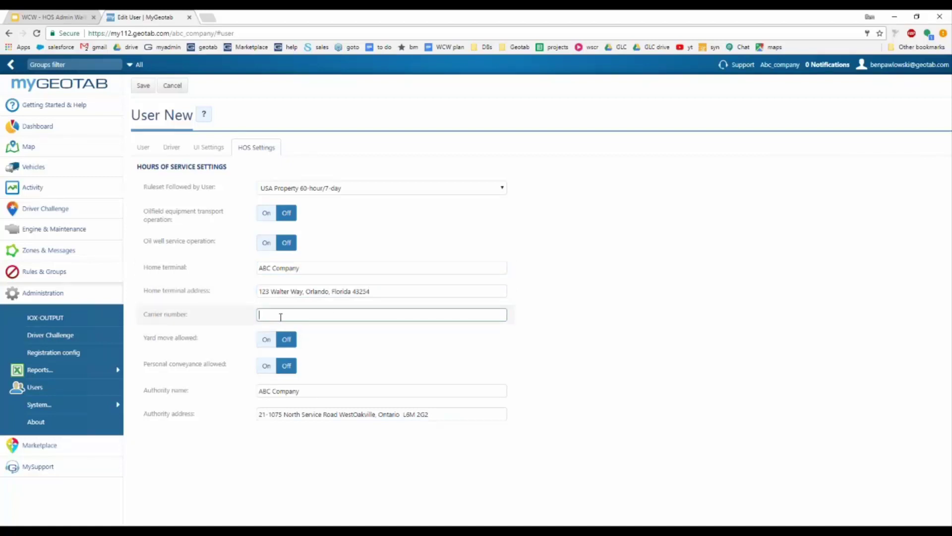
pyautogui.write('123456')
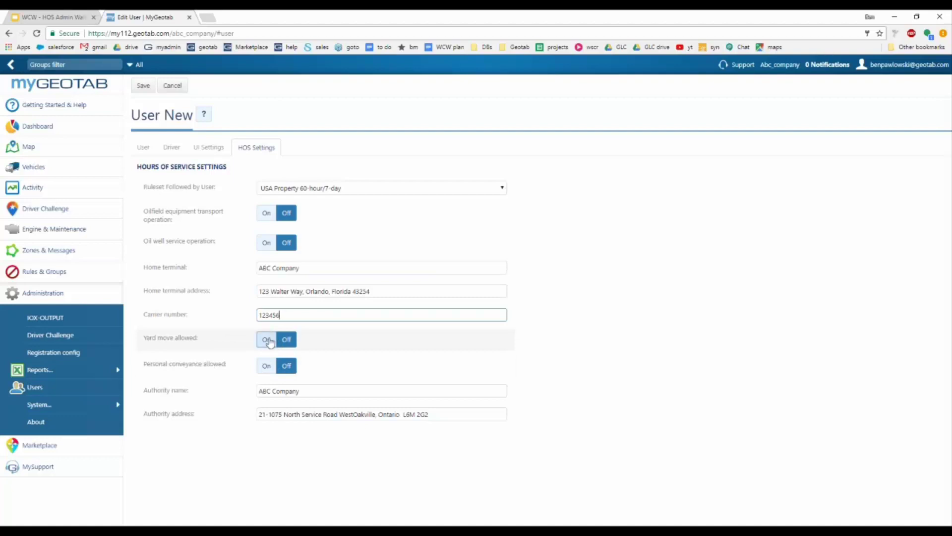
pyautogui.click(266, 341)
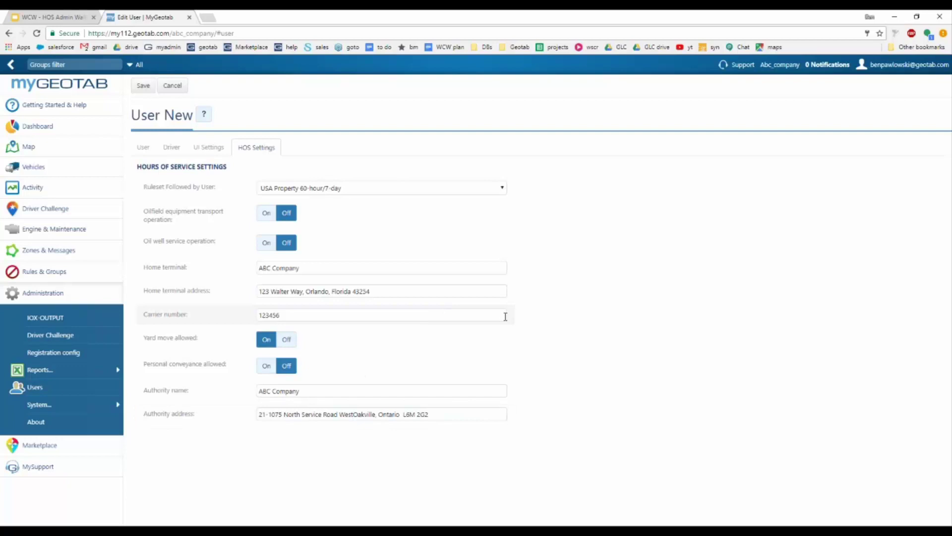
# Step: Save the new driver user and scroll the Users list to find it as a north-group Drive App user
pyautogui.click(144, 86)
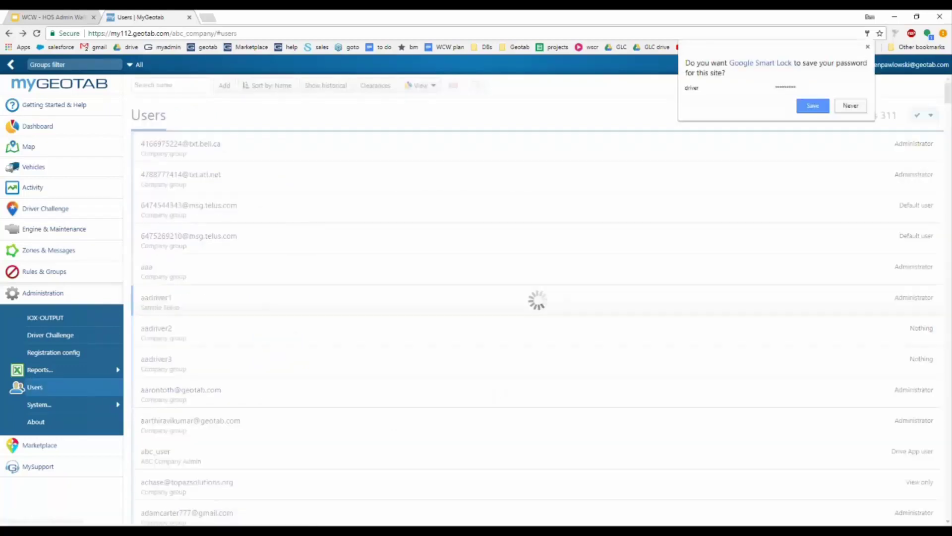
pyautogui.scroll(-5, 306, 367)
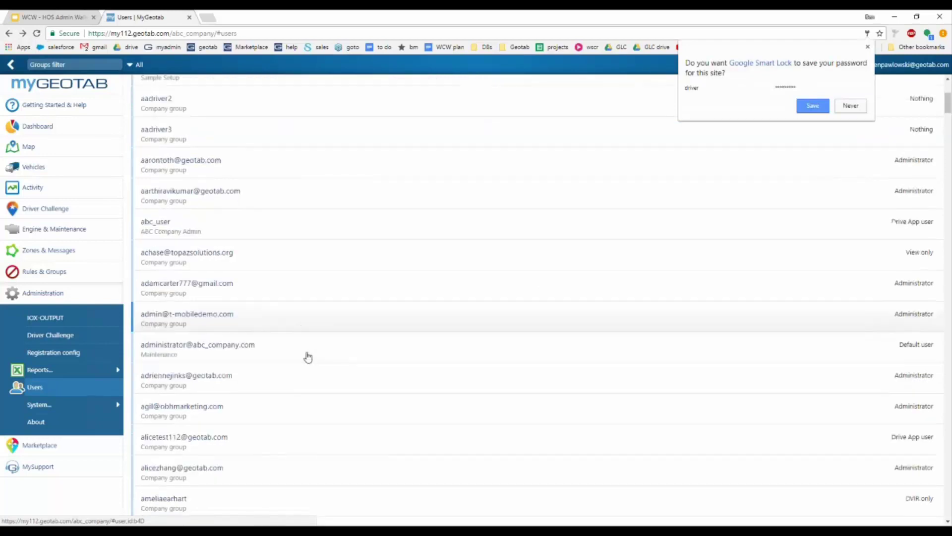
pyautogui.scroll(-18, 315, 353)
pyautogui.moveTo(947, 143); pyautogui.dragTo(928, 510)
pyautogui.scroll(-2, 469, 417)
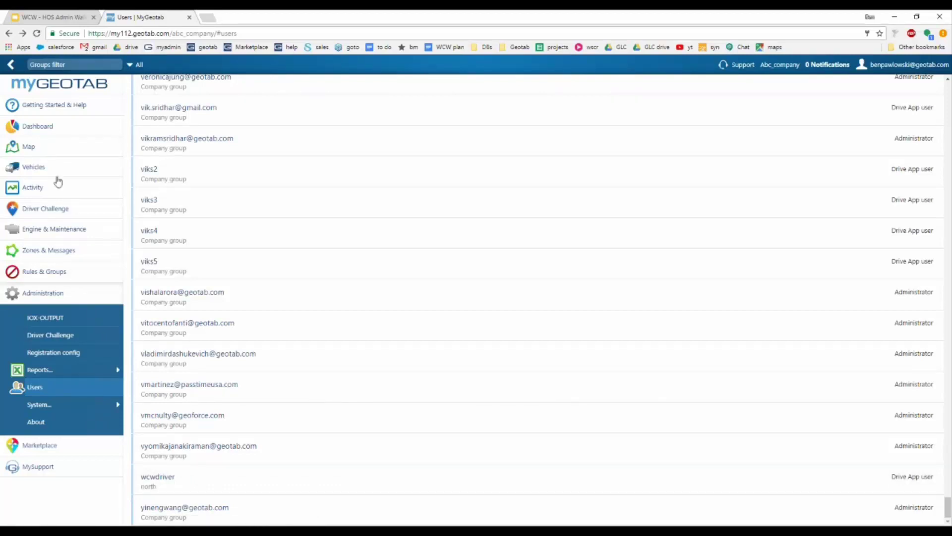
pyautogui.click(42, 192)
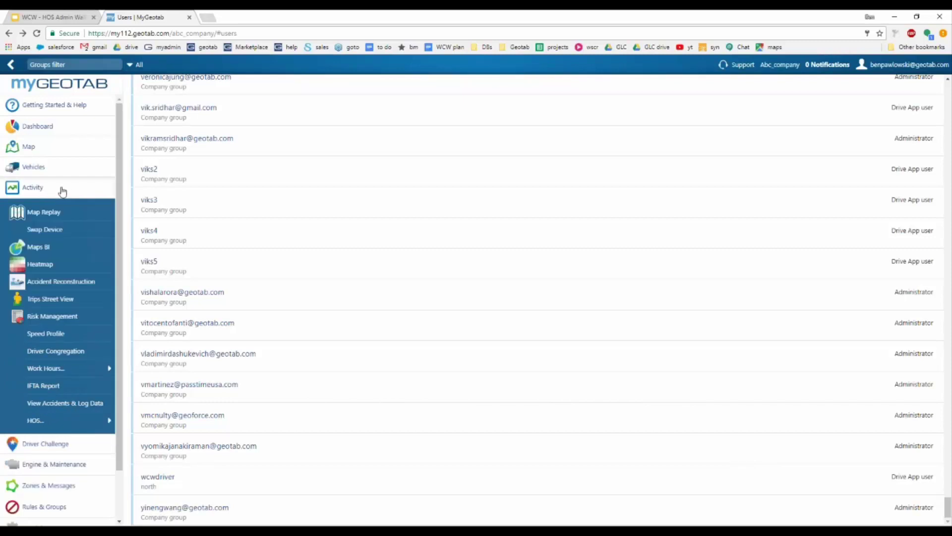
# Step: Go to Activity > HOS > Duty Status Logs
pyautogui.click(30, 425)
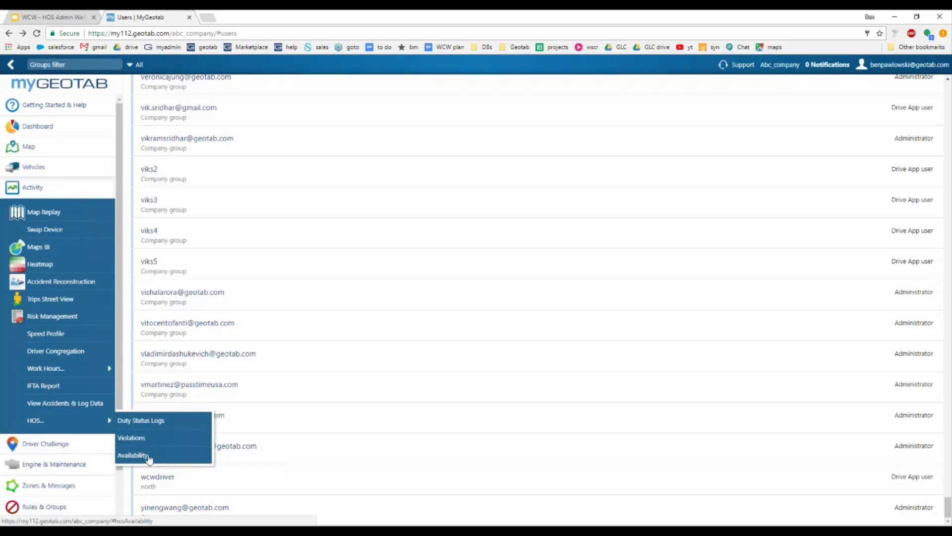
pyautogui.click(172, 423)
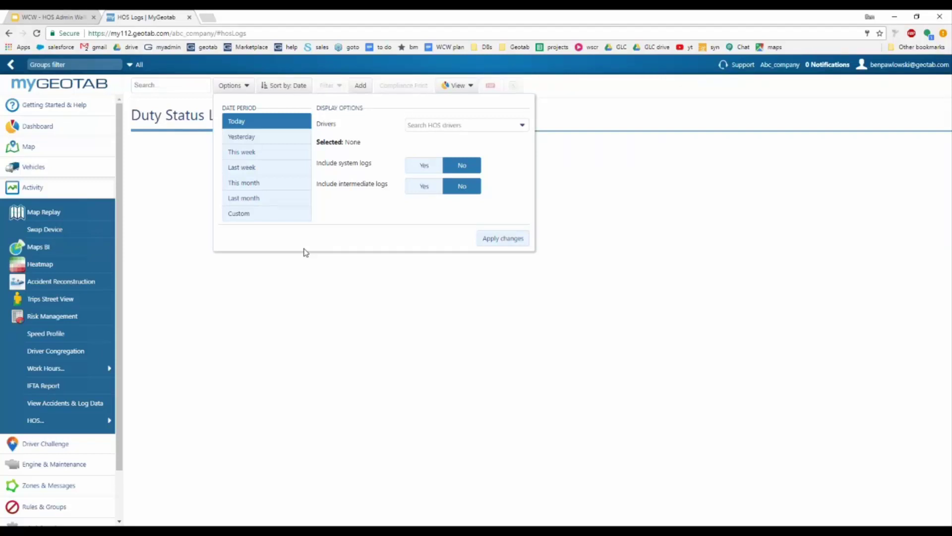
pyautogui.click(60, 423)
# Step: Filter the logs to This week for one selected driver and apply
pyautogui.click(232, 85)
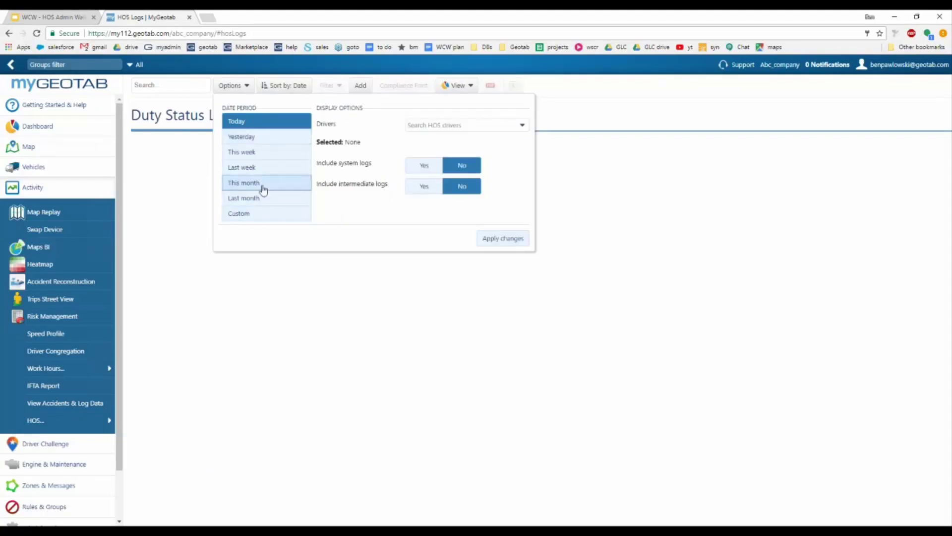
pyautogui.click(270, 152)
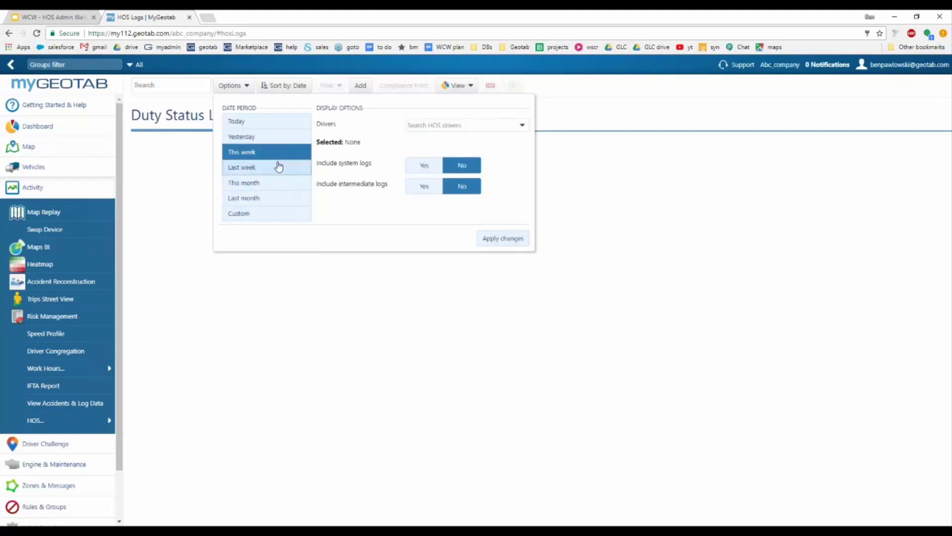
pyautogui.click(475, 125)
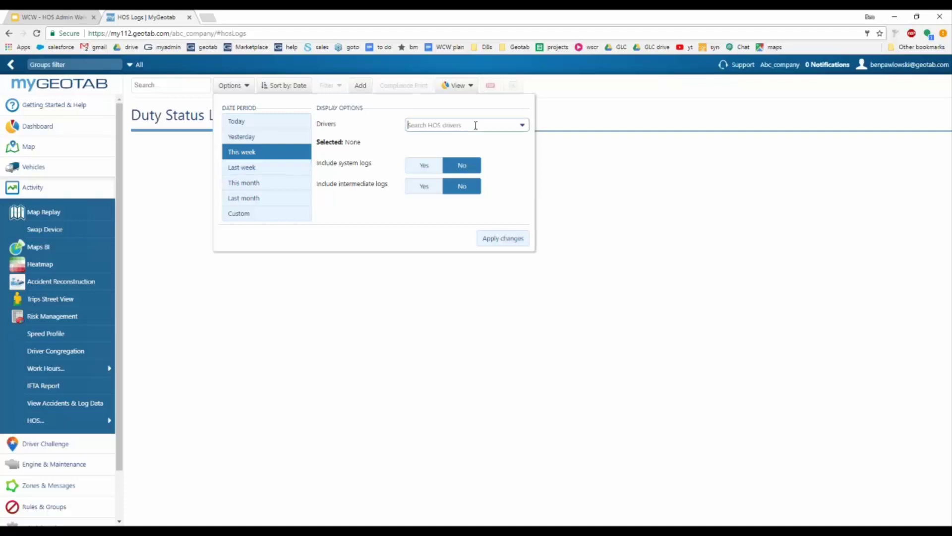
pyautogui.write('e')
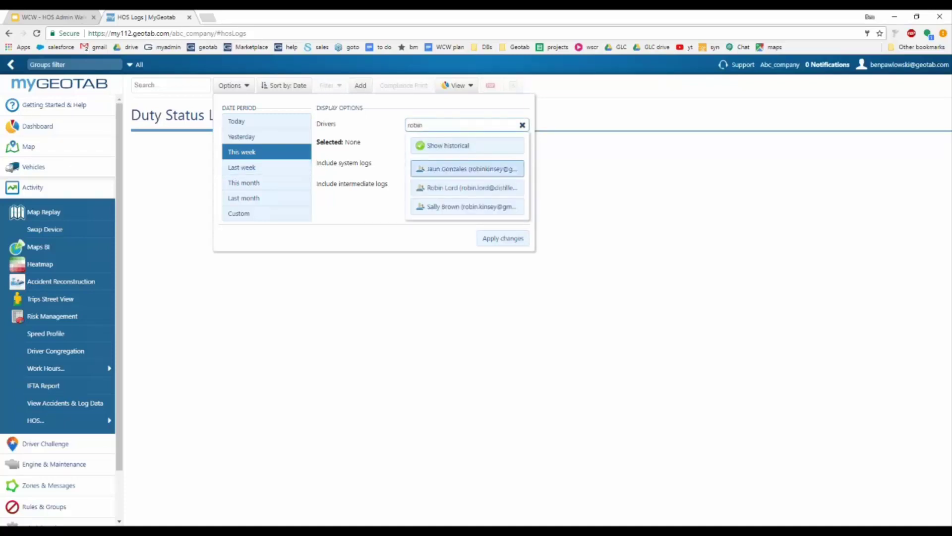
pyautogui.click(460, 170)
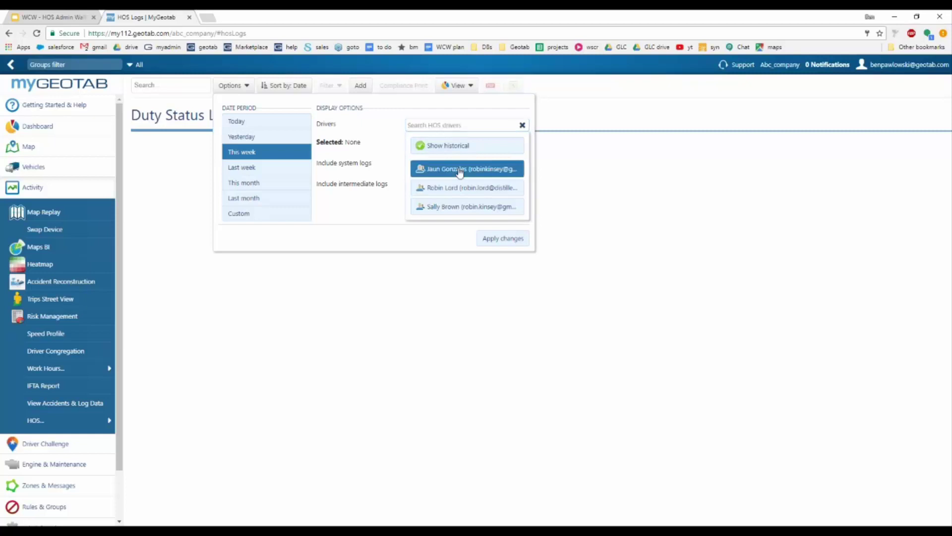
pyautogui.click(503, 239)
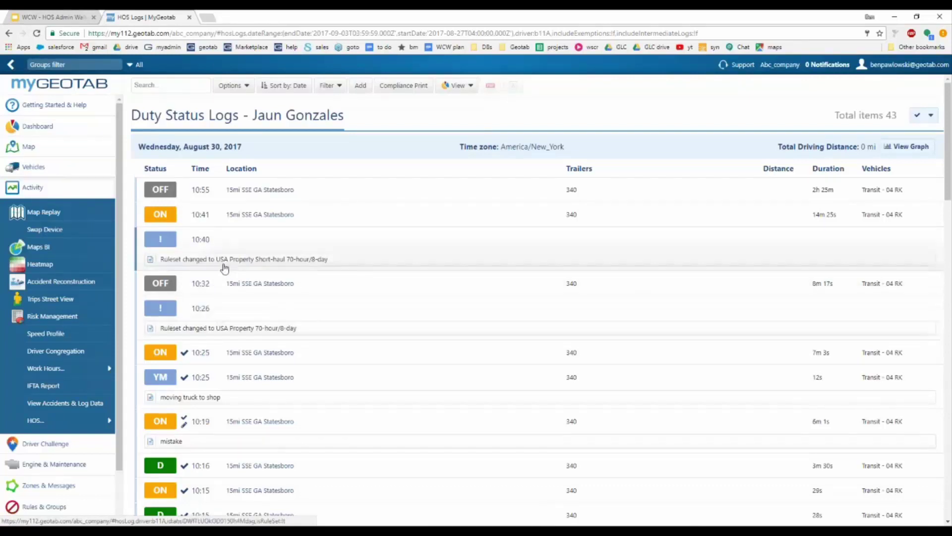
# Step: Scroll through the August 30 and 29 logs, including driving-limit violations, then back to the top
pyautogui.scroll(-1, 223, 268)
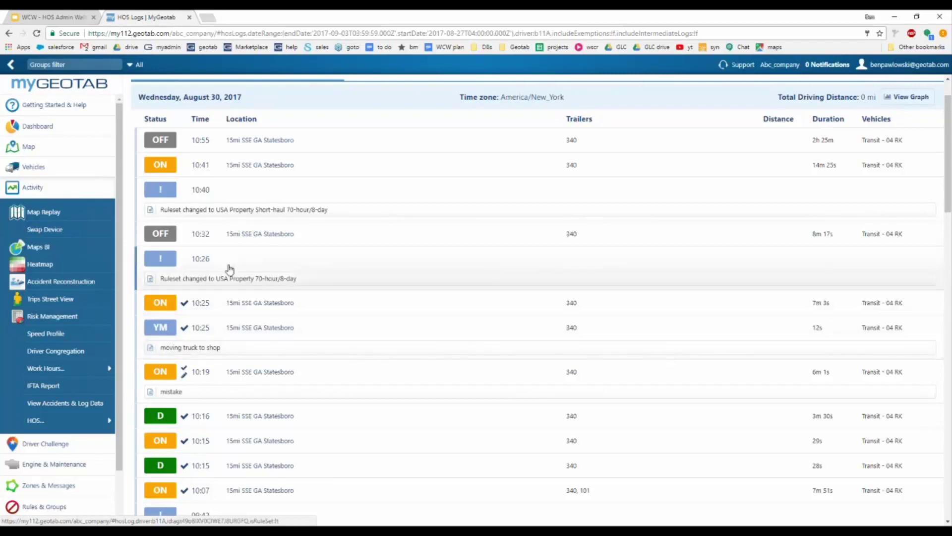
pyautogui.scroll(-1, 227, 268)
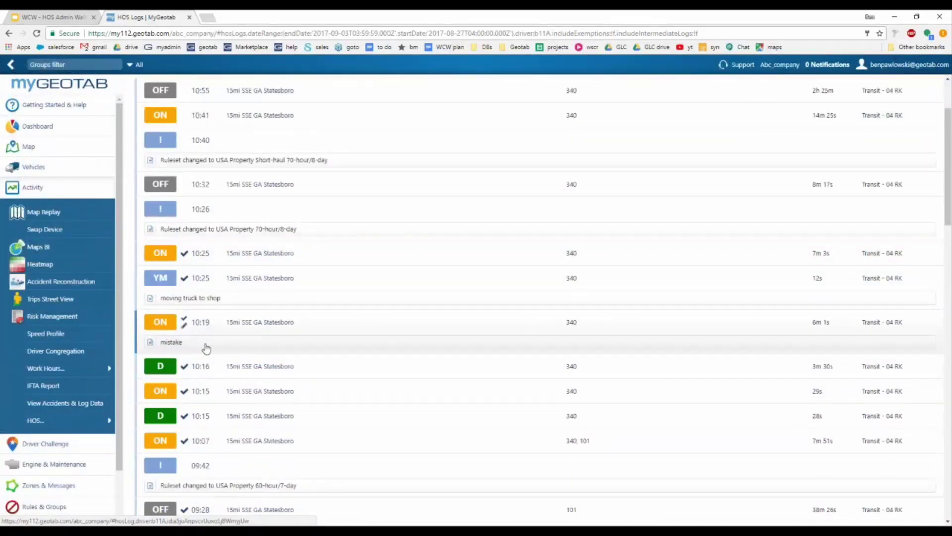
pyautogui.scroll(-5, 233, 278)
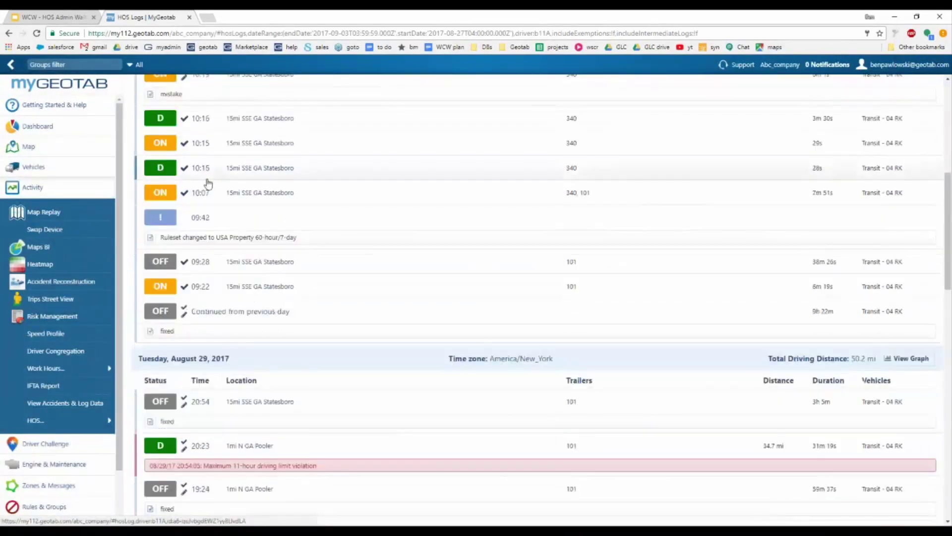
pyautogui.scroll(-5, 207, 184)
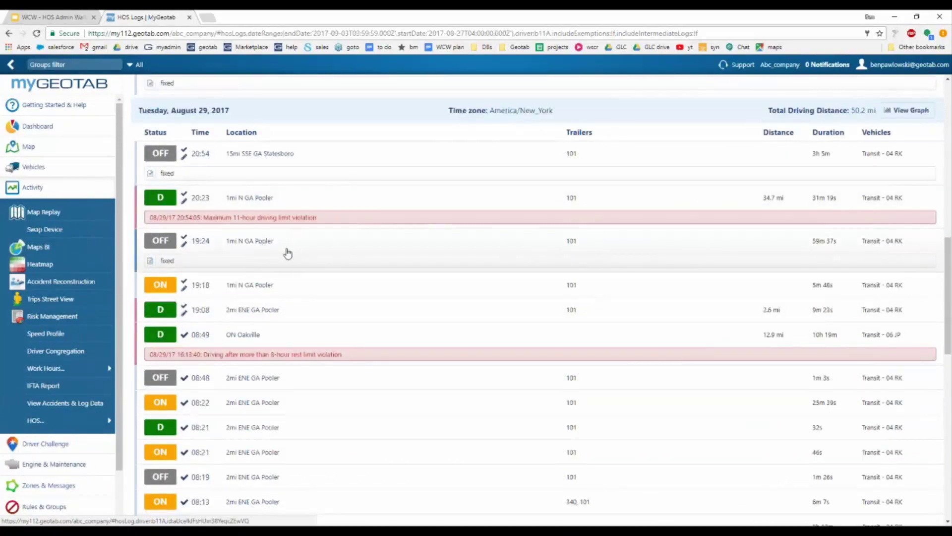
pyautogui.scroll(11, 279, 257)
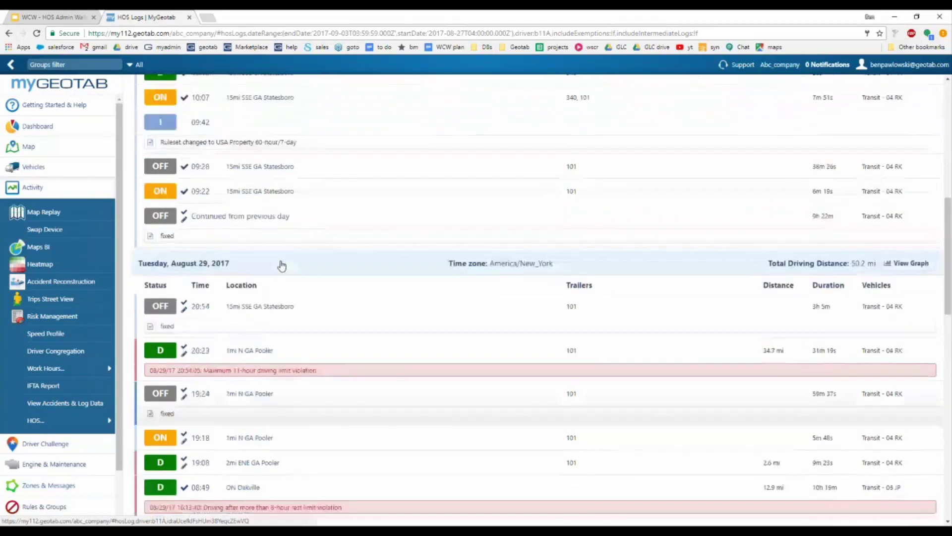
pyautogui.scroll(1, 280, 264)
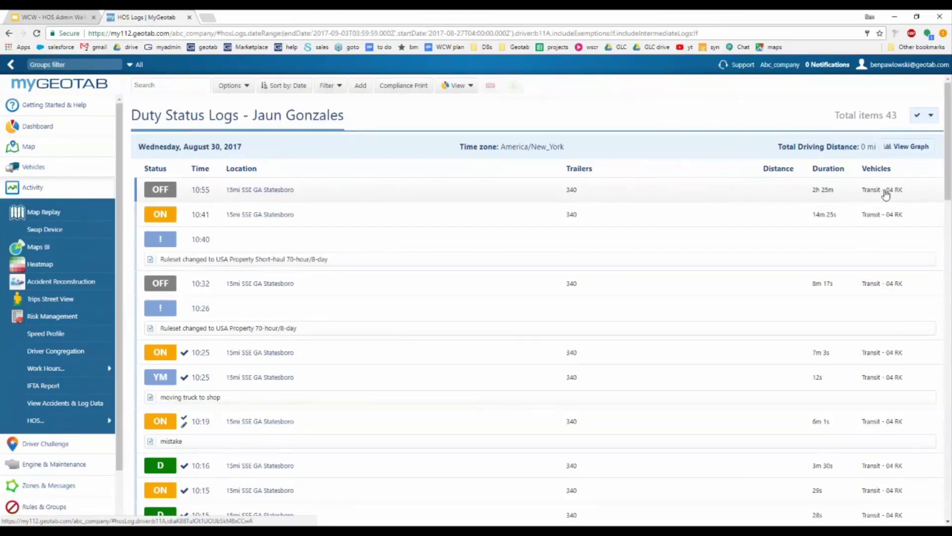
pyautogui.scroll(-1, 409, 227)
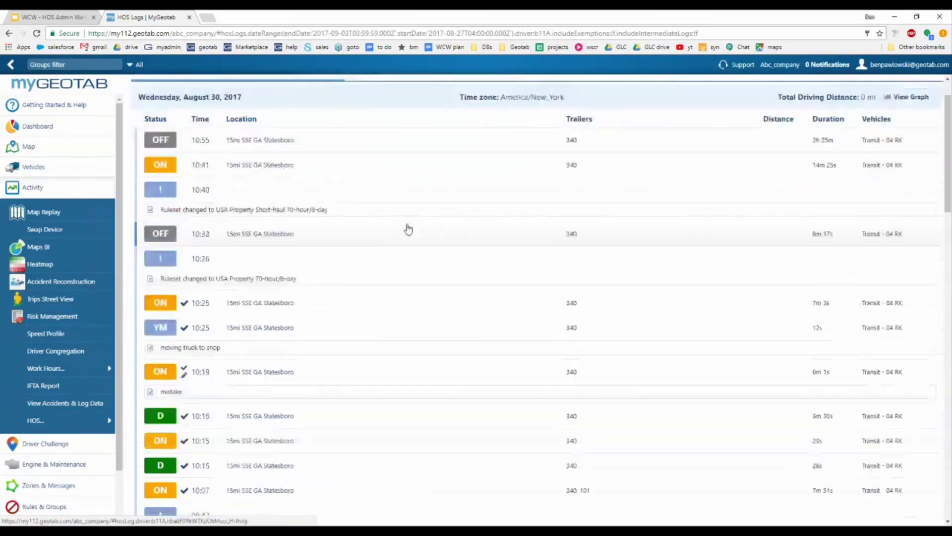
pyautogui.scroll(-1, 396, 227)
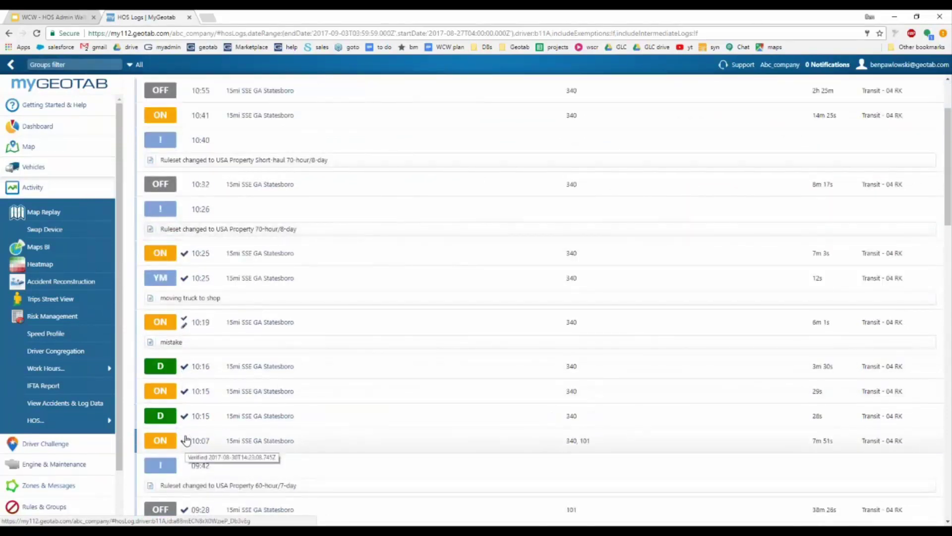
pyautogui.moveTo(185, 369)
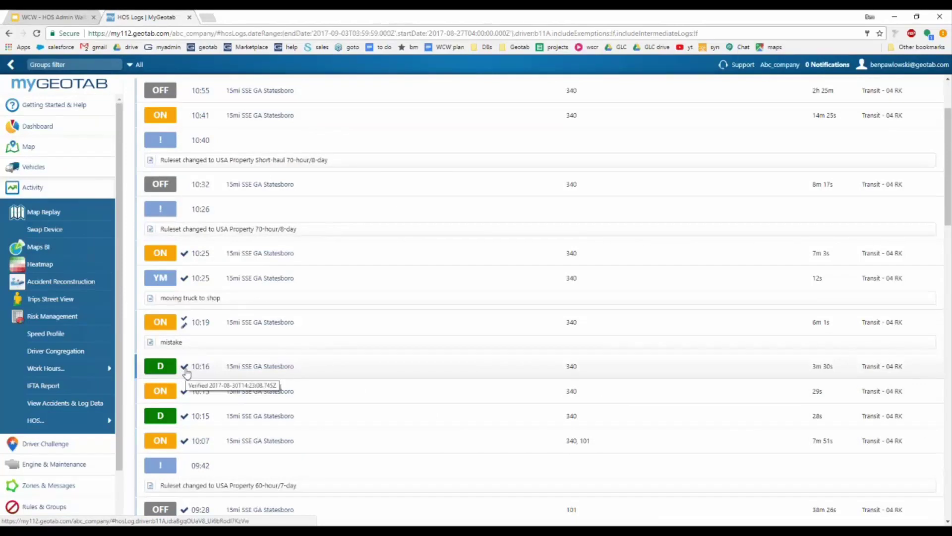
pyautogui.scroll(-5, 188, 372)
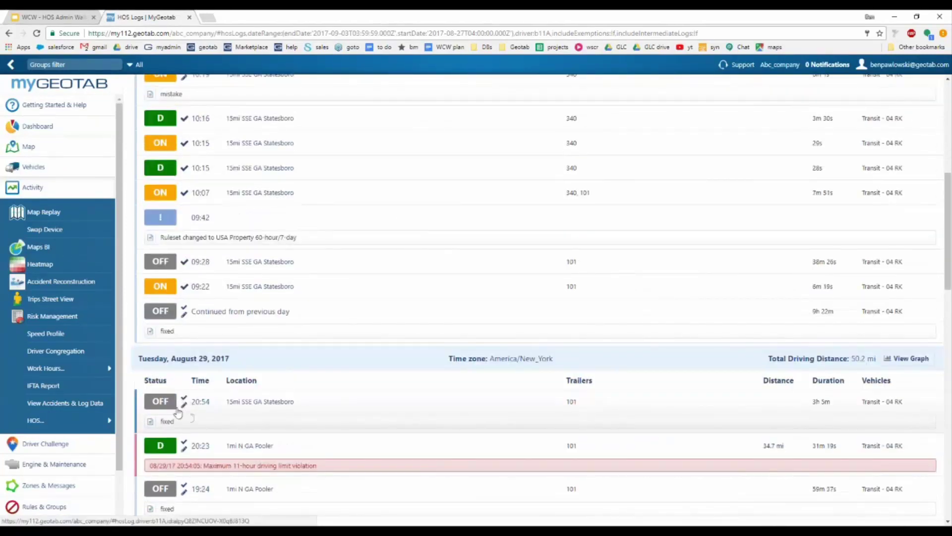
pyautogui.scroll(5, 185, 406)
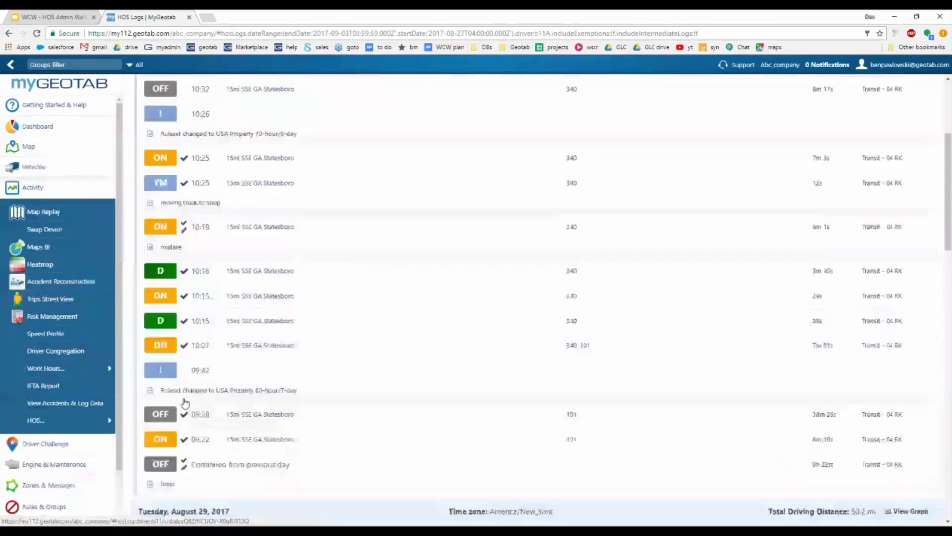
pyautogui.scroll(3, 184, 408)
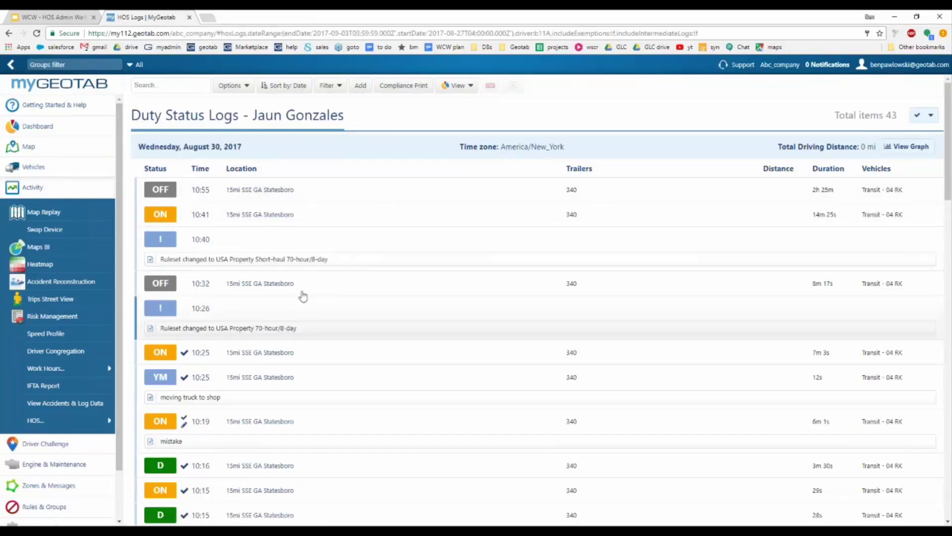
pyautogui.scroll(-2, 287, 304)
pyautogui.scroll(-2, 285, 307)
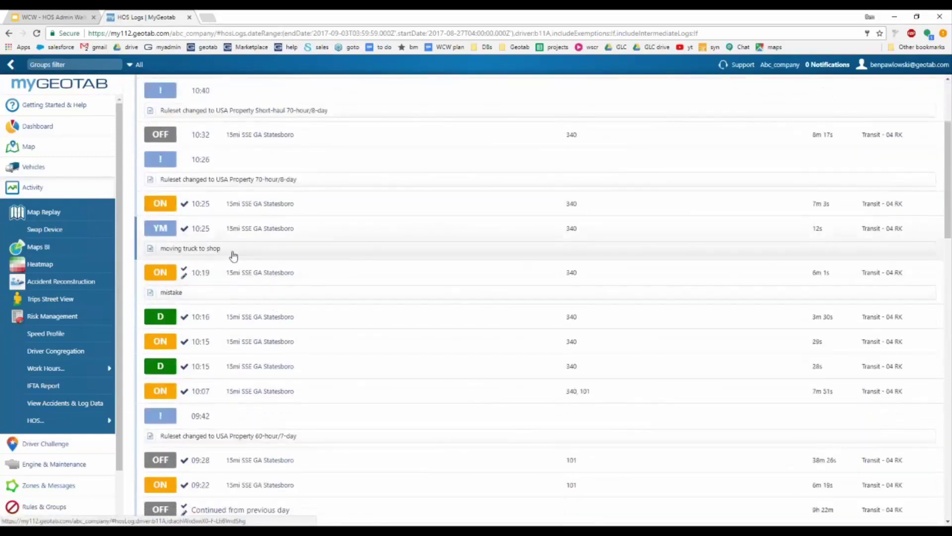
pyautogui.scroll(-7, 236, 265)
pyautogui.scroll(4, 169, 286)
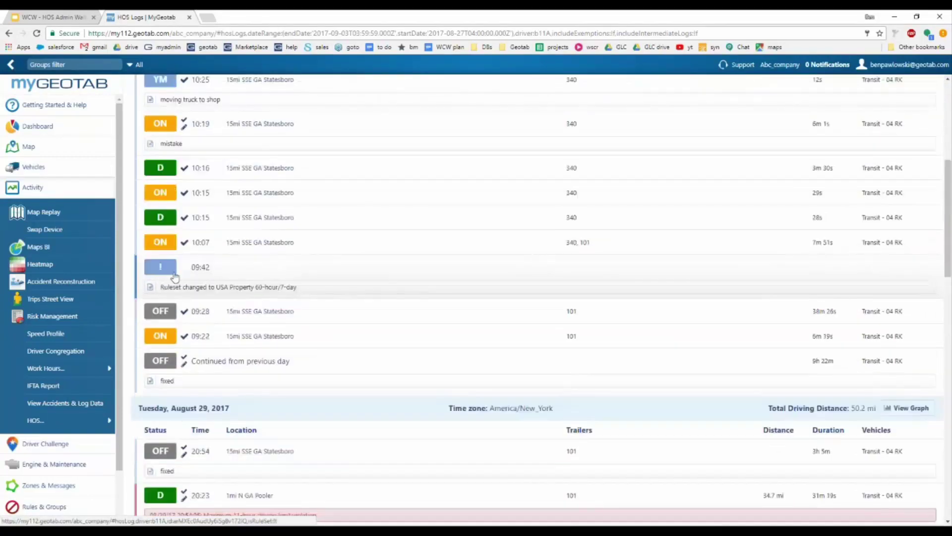
pyautogui.scroll(1, 169, 286)
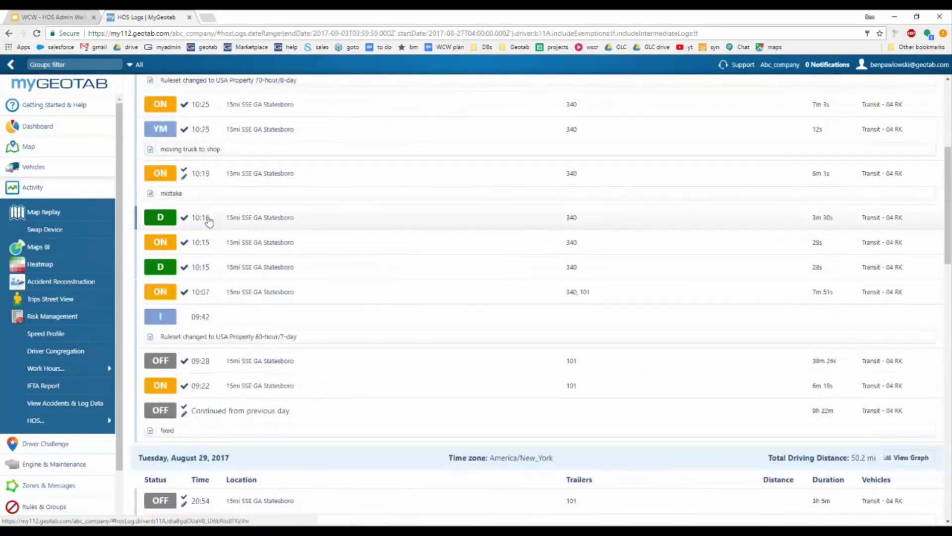
pyautogui.scroll(-1, 234, 217)
pyautogui.scroll(-4, 240, 225)
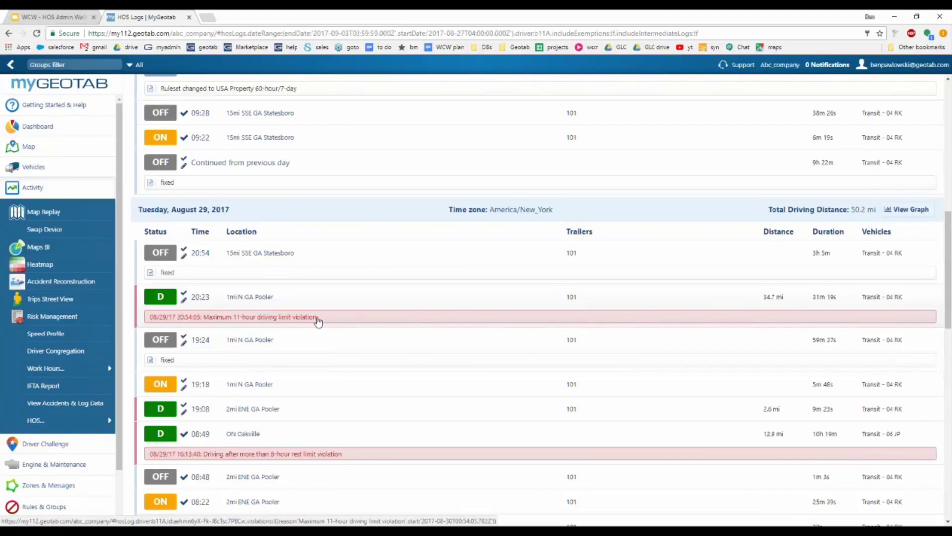
pyautogui.scroll(4, 365, 351)
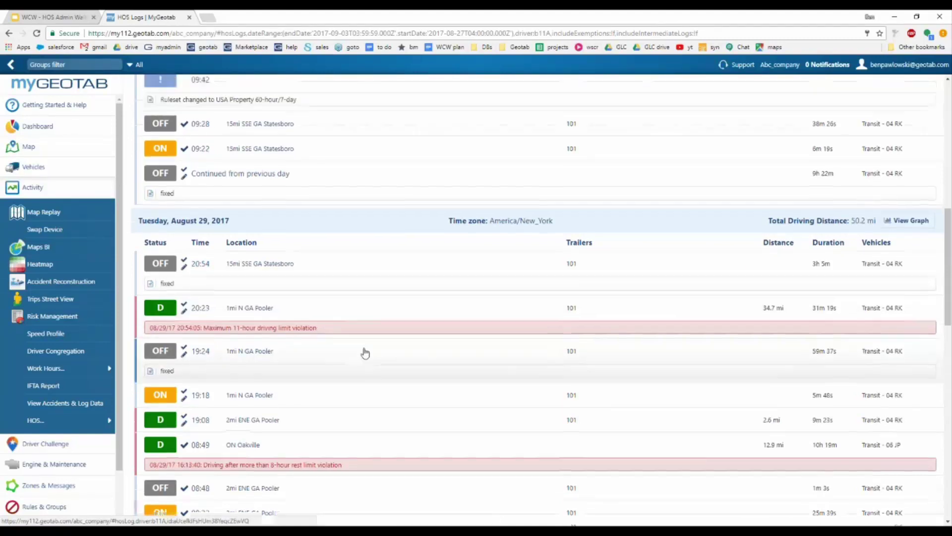
pyautogui.scroll(5, 365, 353)
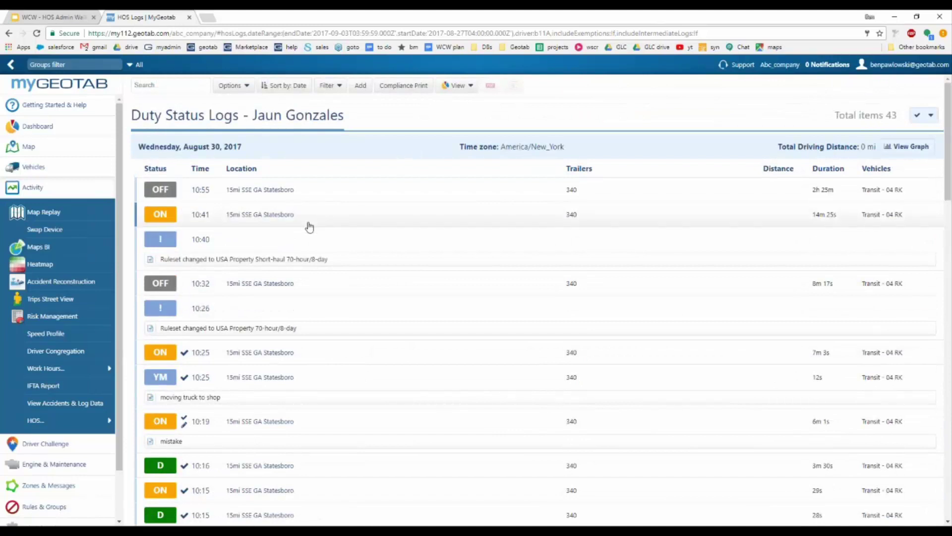
pyautogui.scroll(-1, 342, 276)
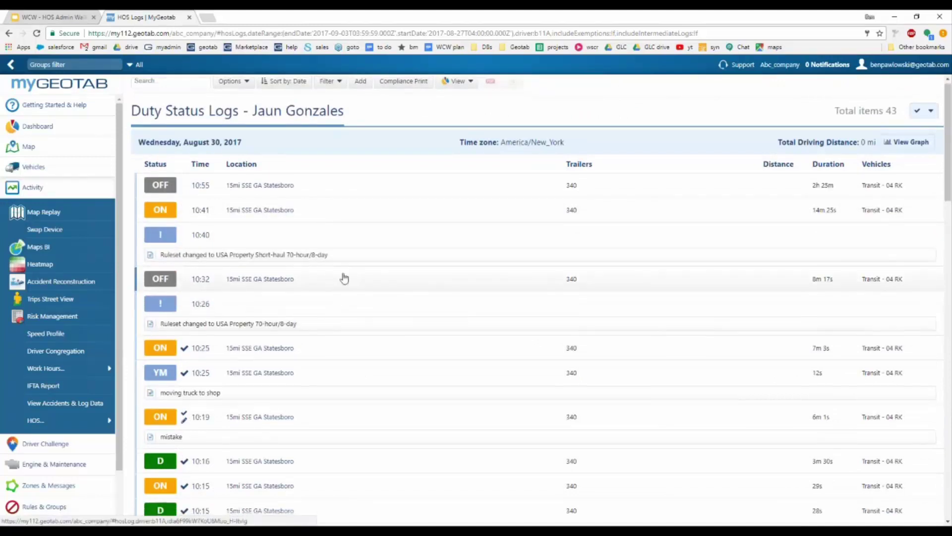
pyautogui.scroll(-5, 341, 277)
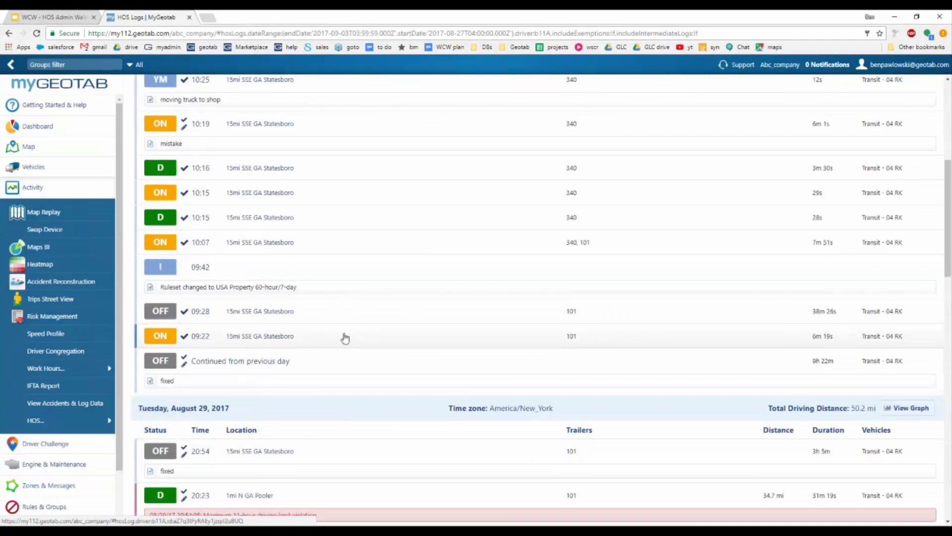
# Step: Open the 09:22 ON log and review its date, status, device, driver and address fields unchanged
pyautogui.click(344, 337)
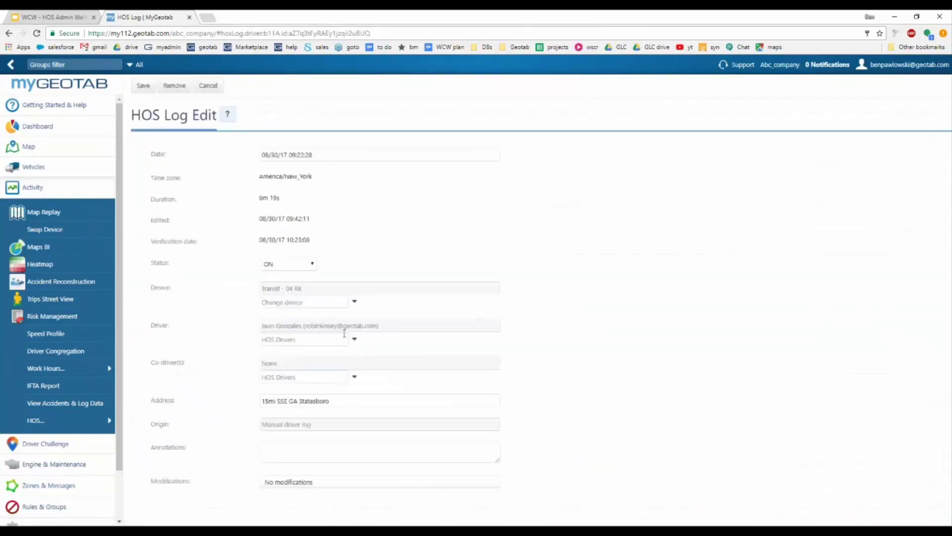
pyautogui.click(325, 154)
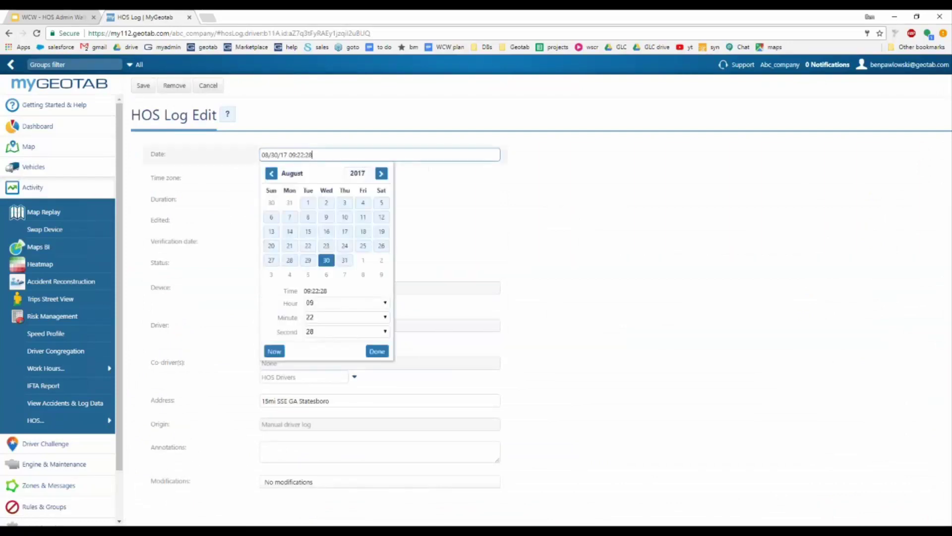
pyautogui.click(585, 224)
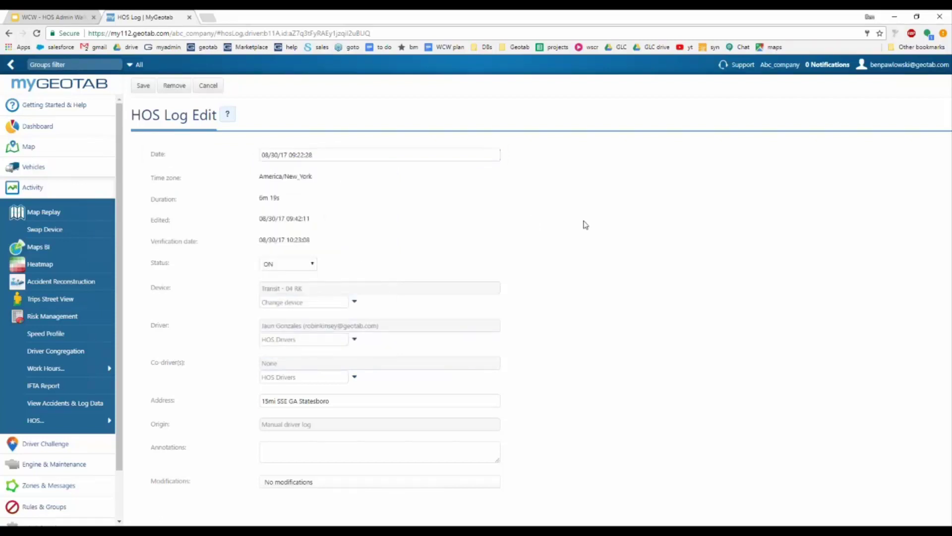
pyautogui.click(293, 263)
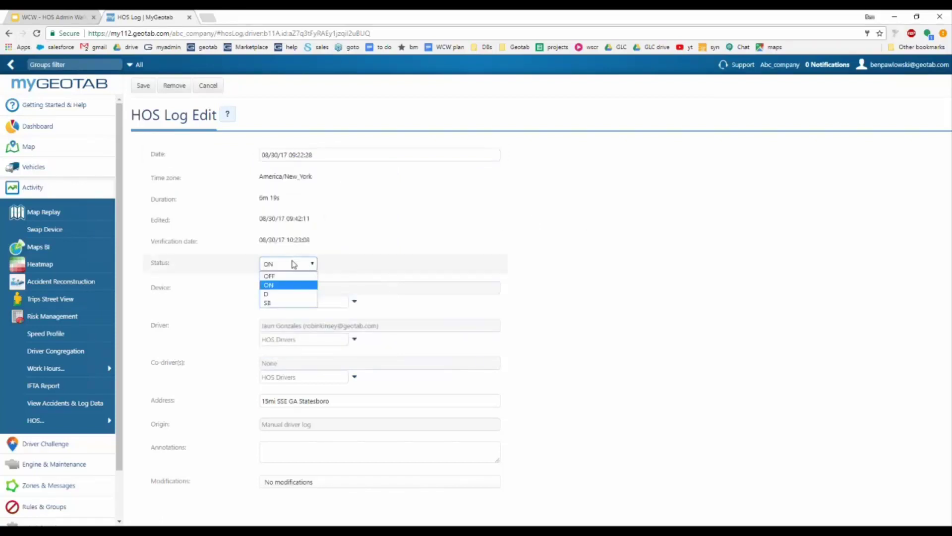
pyautogui.click(549, 267)
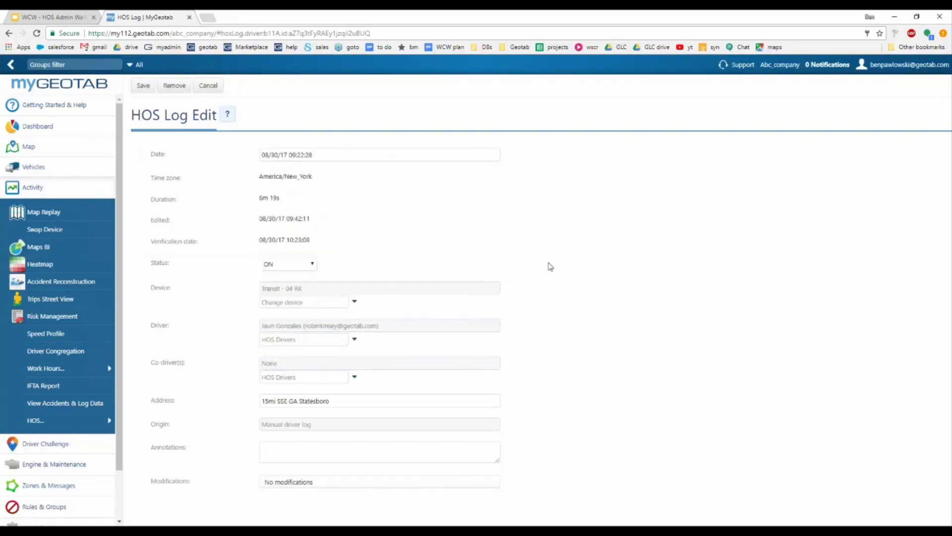
pyautogui.click(317, 303)
pyautogui.click(354, 302)
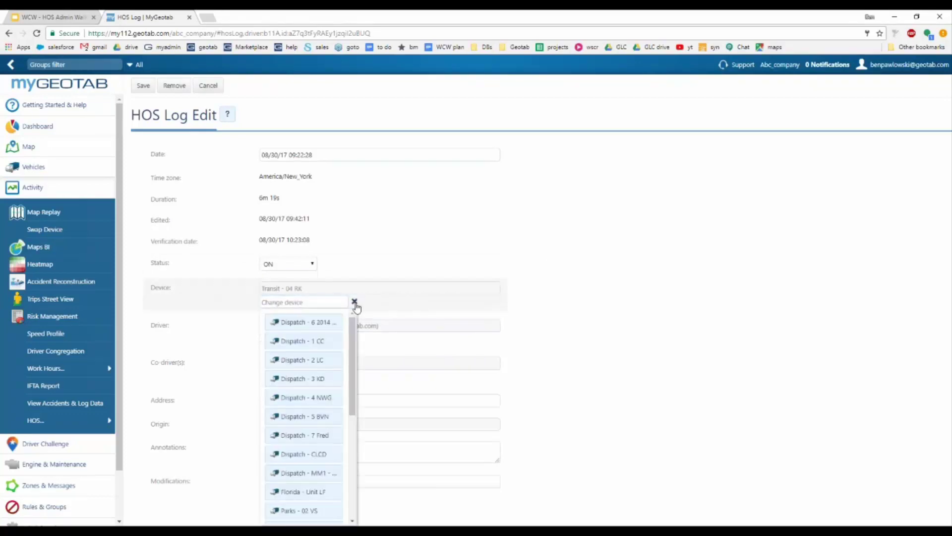
pyautogui.click(354, 302)
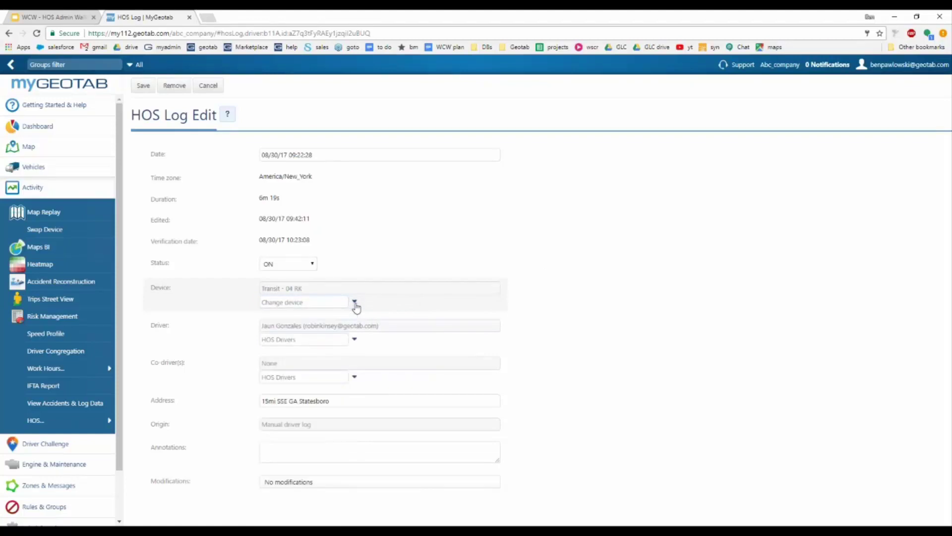
pyautogui.click(354, 341)
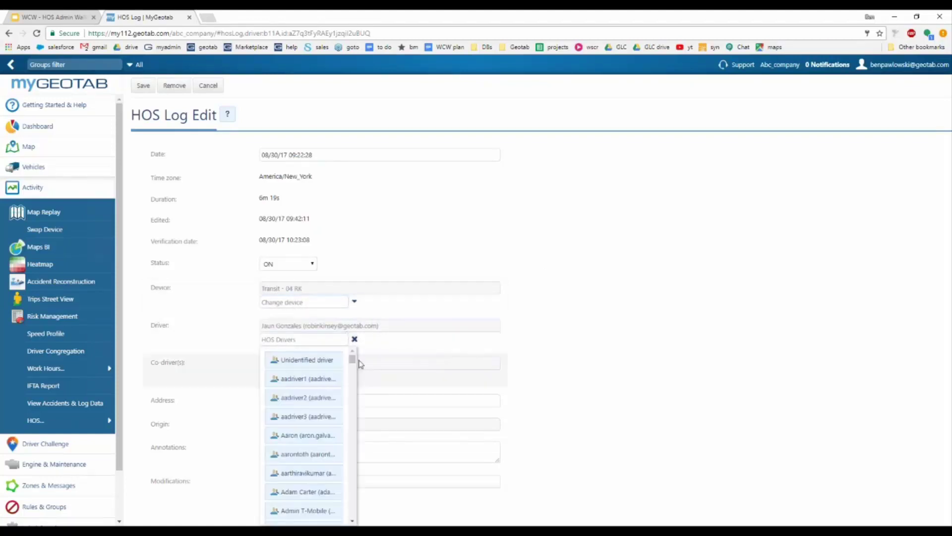
pyautogui.click(355, 339)
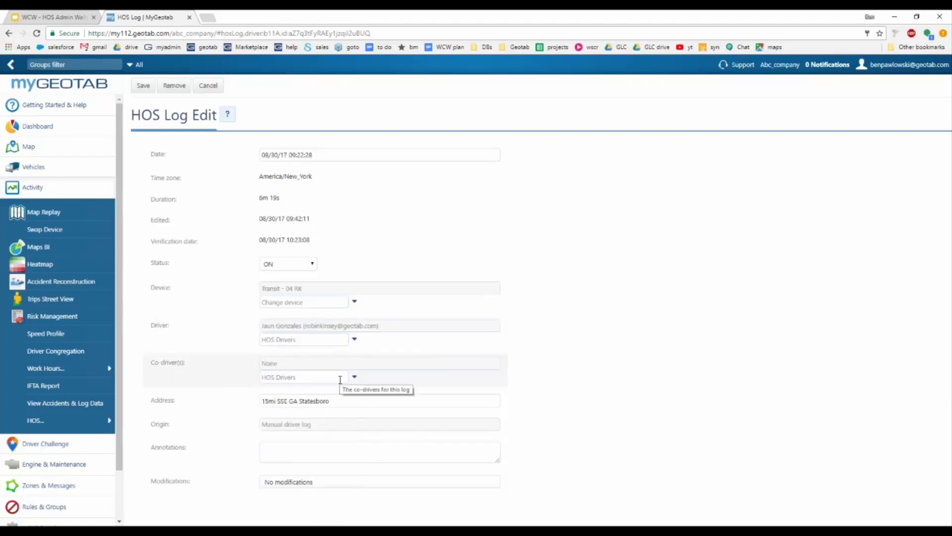
pyautogui.click(341, 402)
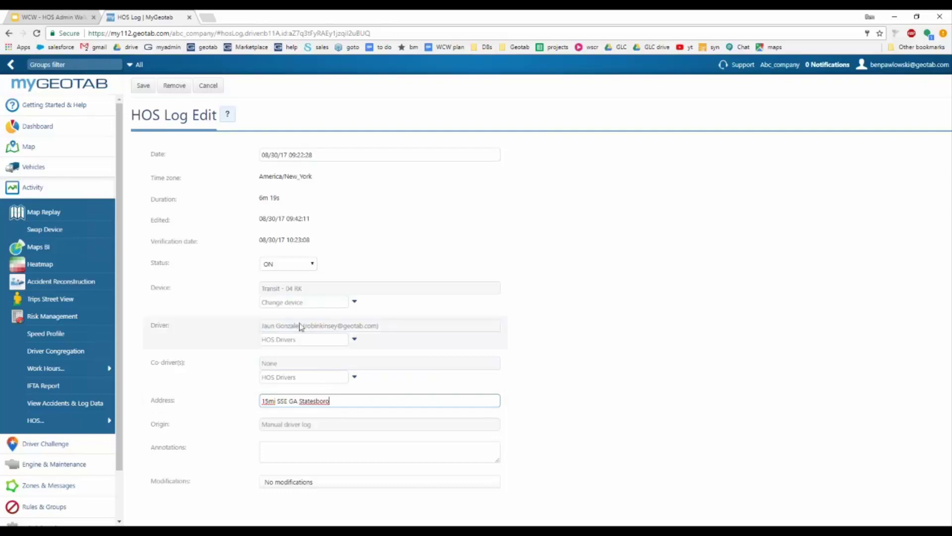
# Step: Change the log's duty status from ON to D
pyautogui.click(294, 264)
pyautogui.click(291, 268)
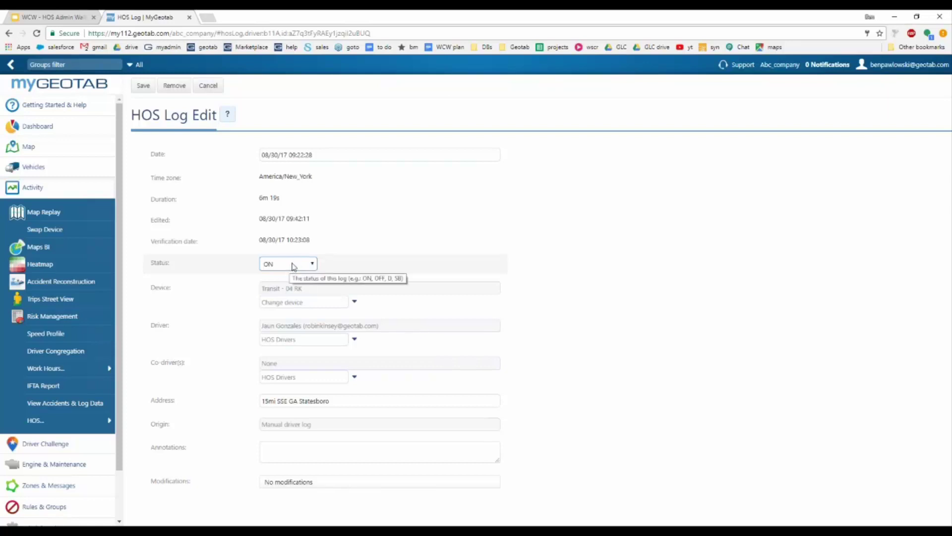
pyautogui.click(294, 266)
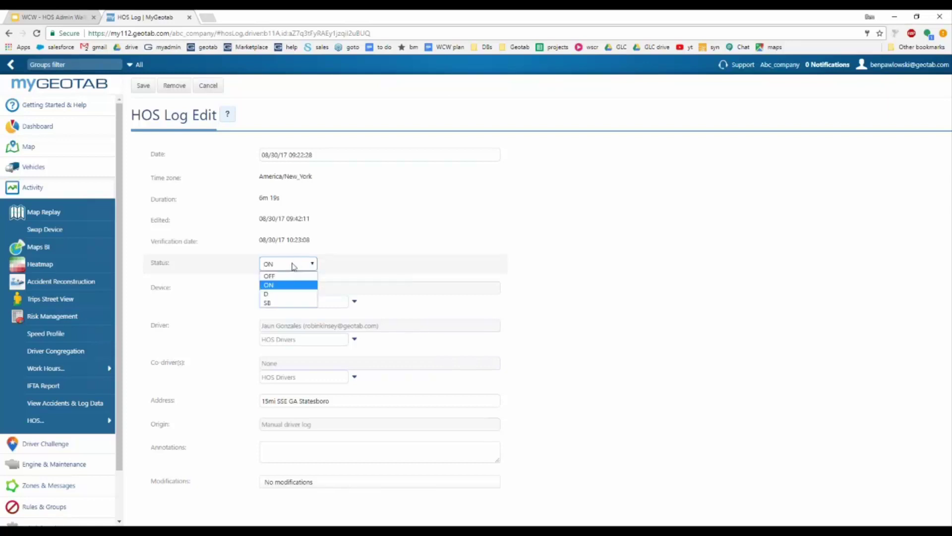
pyautogui.click(286, 295)
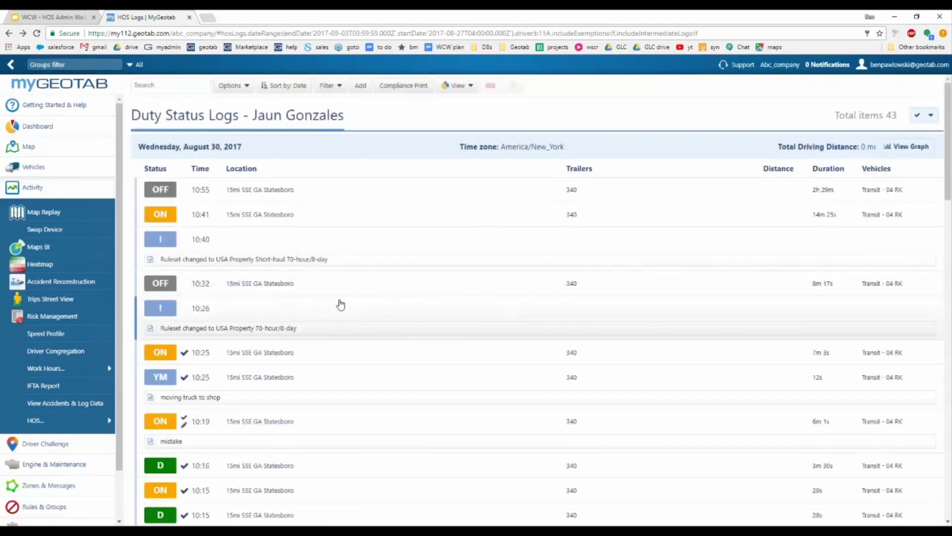
pyautogui.scroll(-4, 342, 314)
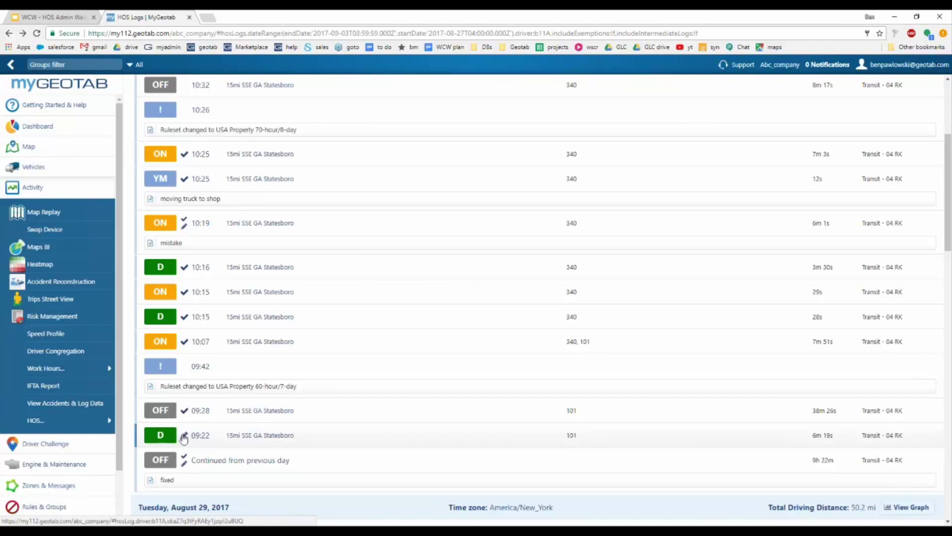
pyautogui.moveTo(183, 439)
pyautogui.click(245, 441)
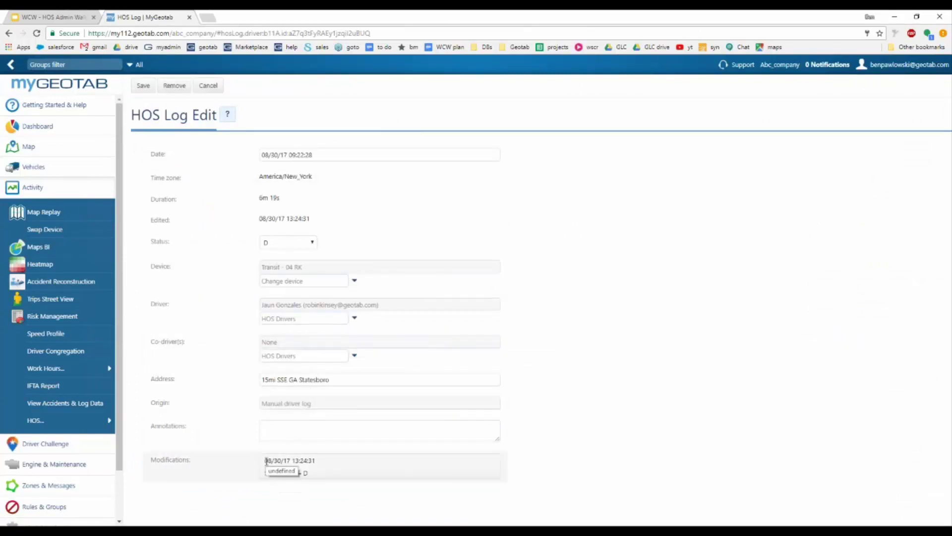
pyautogui.moveTo(265, 460); pyautogui.dragTo(331, 461)
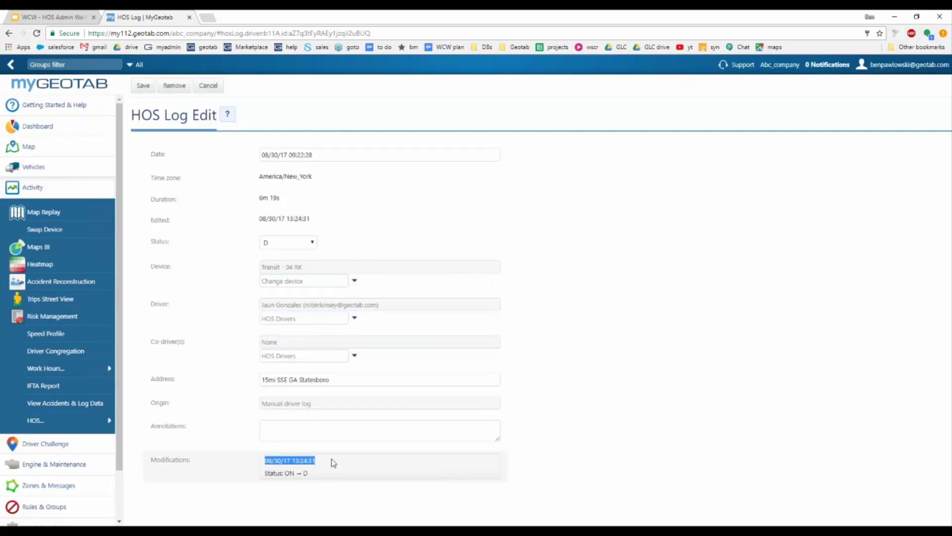
pyautogui.click(309, 478)
pyautogui.moveTo(285, 472); pyautogui.dragTo(308, 474)
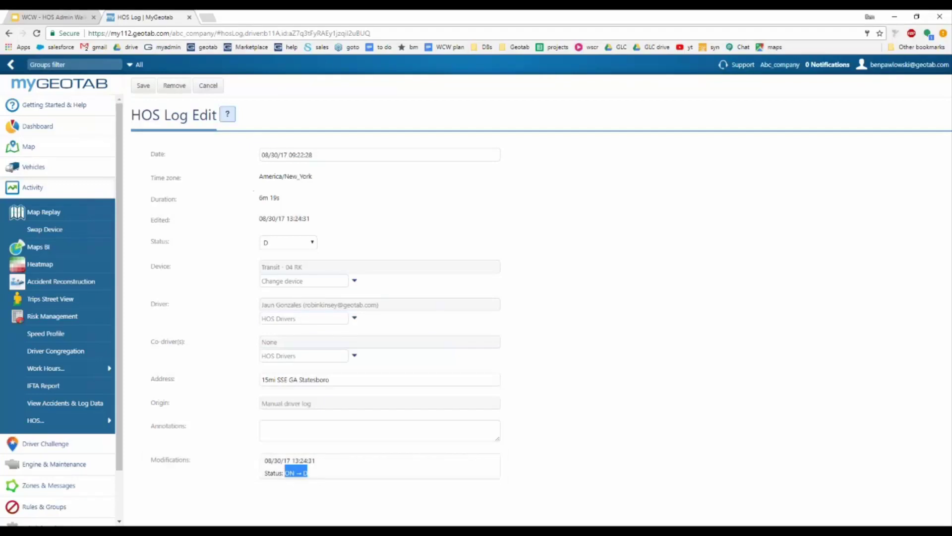
pyautogui.click(218, 86)
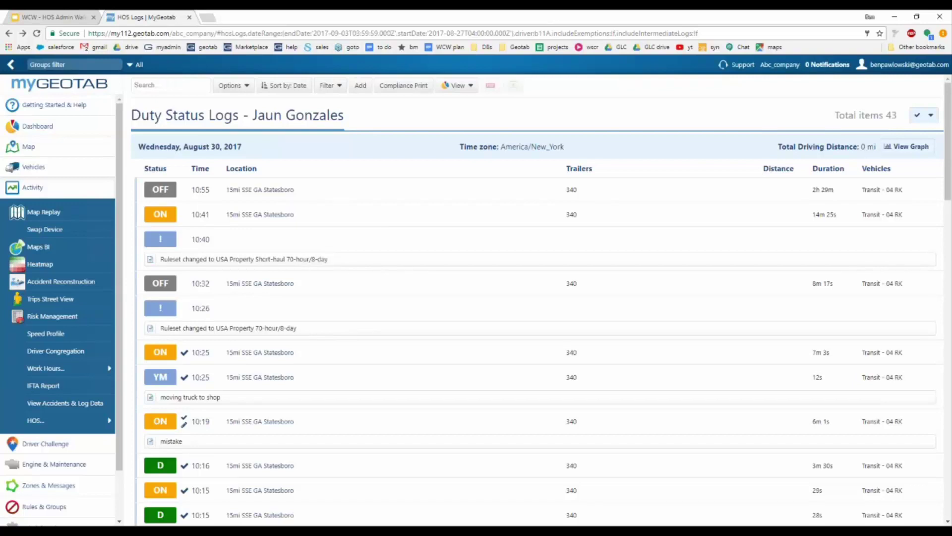
# Step: Filter the Duty Status Logs to This week for Unidentified driver and apply
pyautogui.click(245, 89)
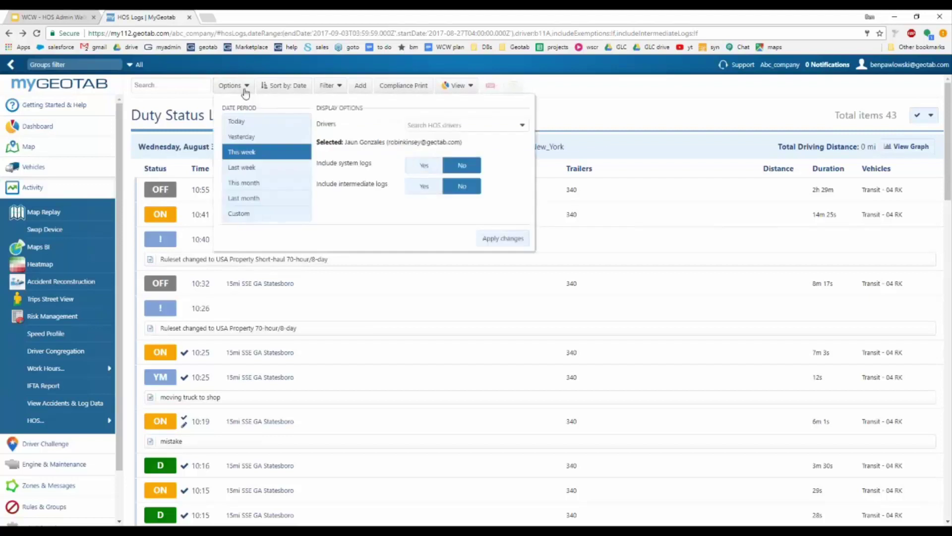
pyautogui.click(522, 126)
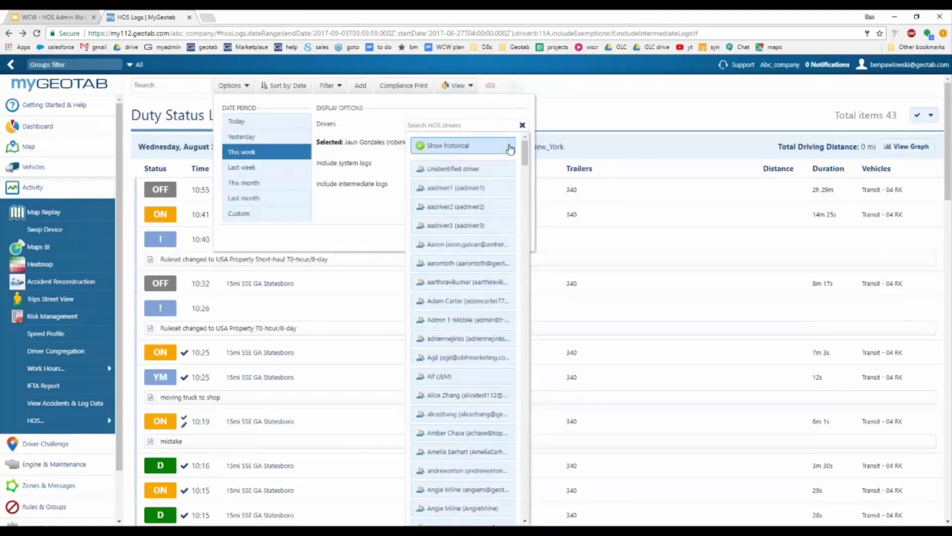
pyautogui.click(461, 170)
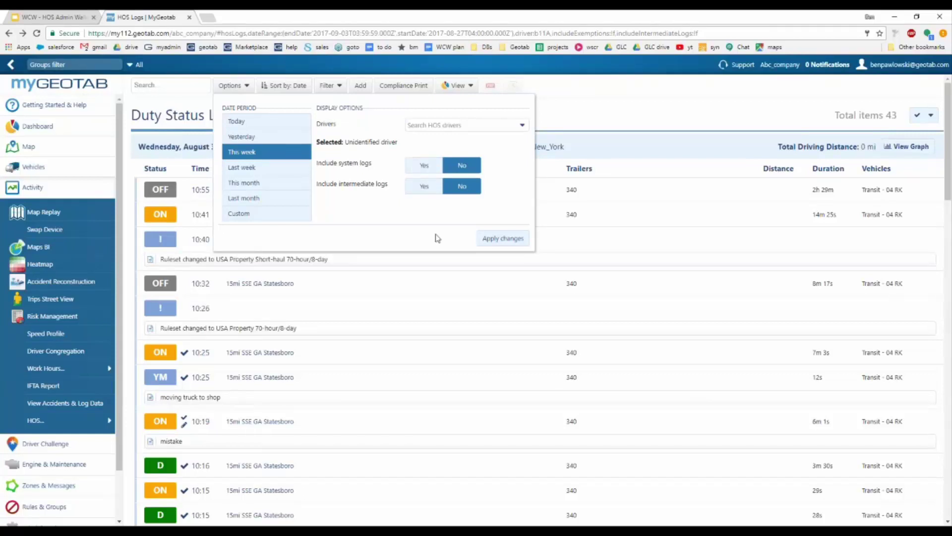
pyautogui.click(499, 240)
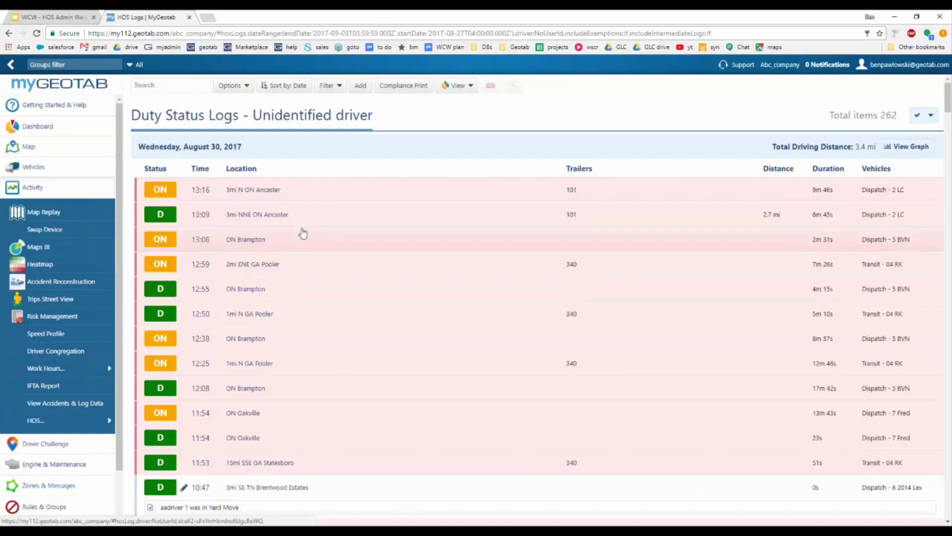
# Step: Open the unidentified driver's 13:16 ON log in HOS Log Edit
pyautogui.click(232, 86)
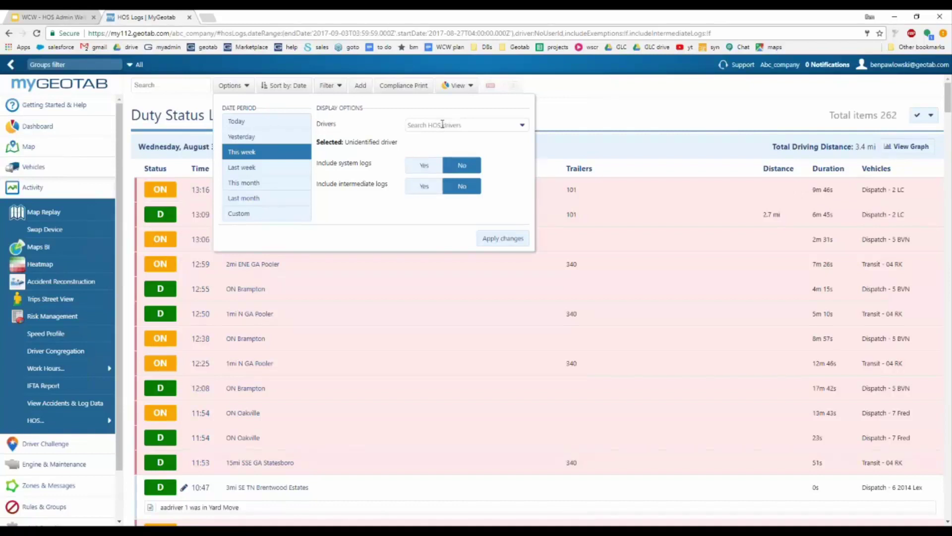
pyautogui.click(629, 114)
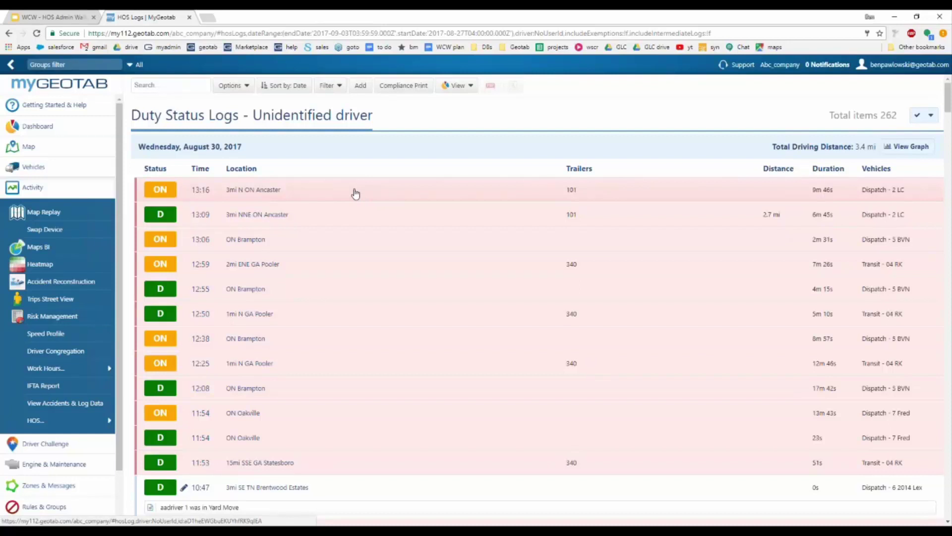
pyautogui.click(355, 193)
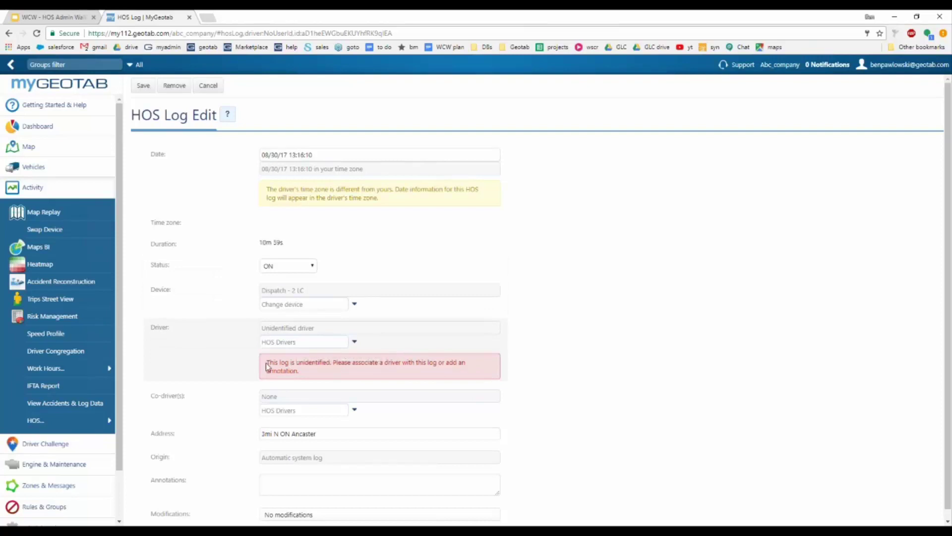
# Step: Assign the 13:16 ON log to the driver found by a partial-name search, then save
pyautogui.moveTo(268, 362); pyautogui.dragTo(298, 371)
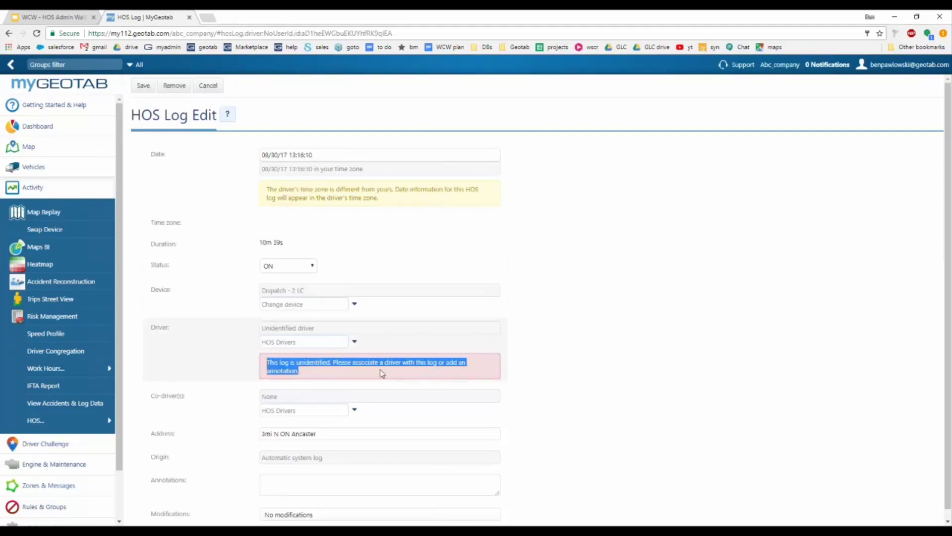
pyautogui.click(350, 344)
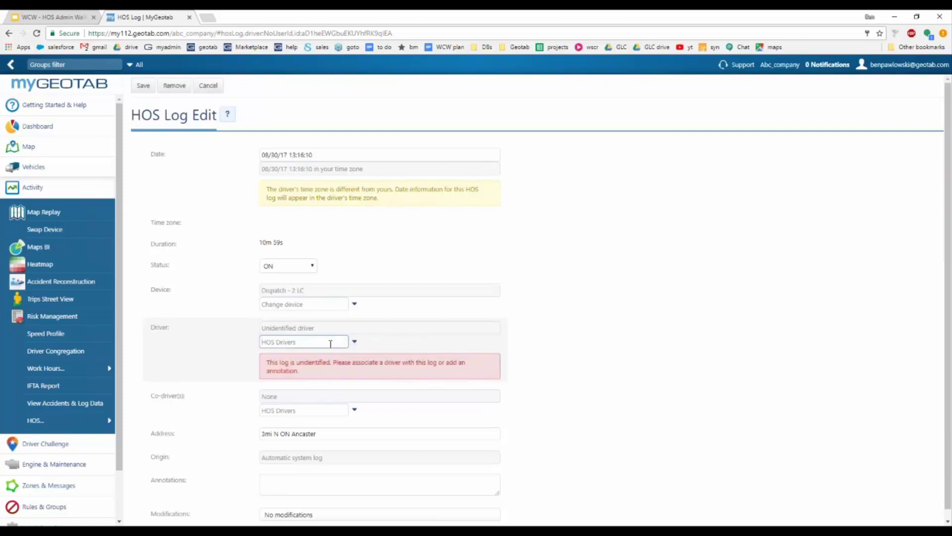
pyautogui.write('paw')
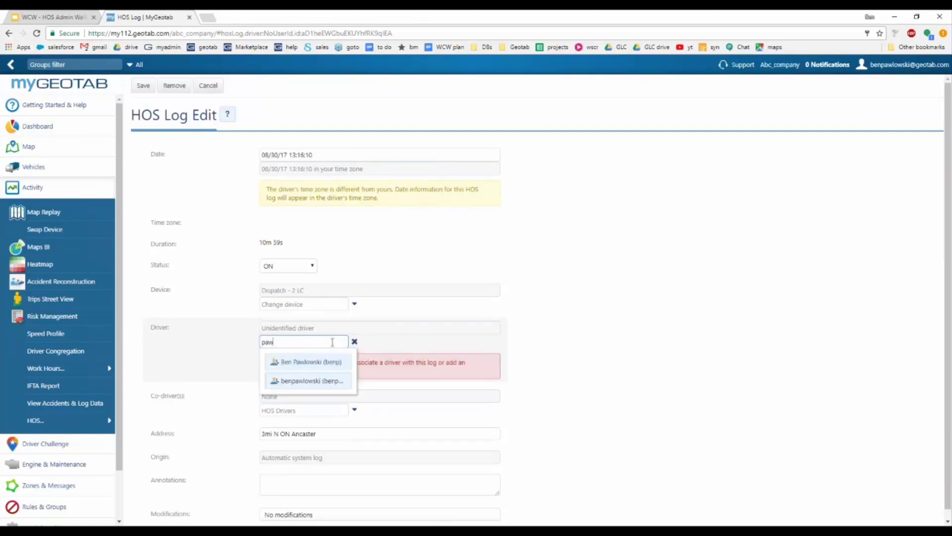
pyautogui.click(314, 382)
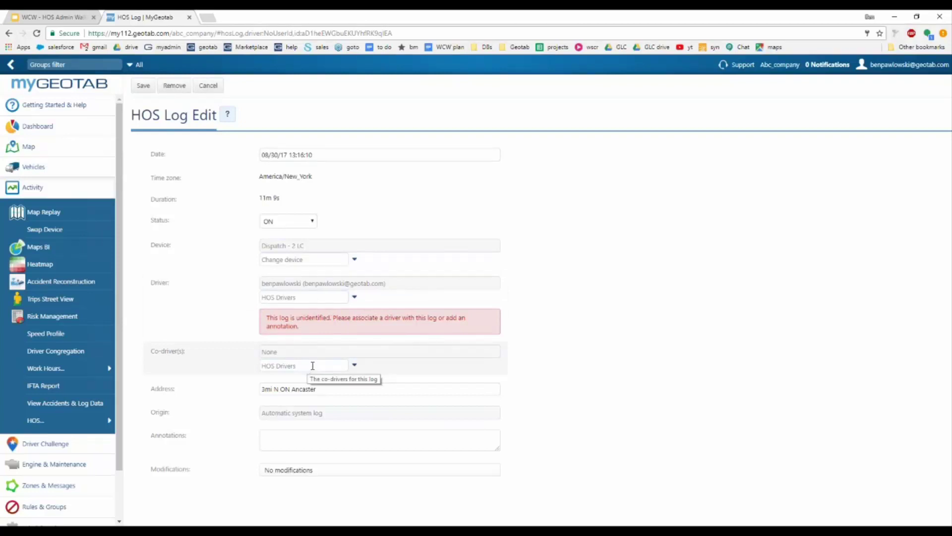
pyautogui.click(143, 85)
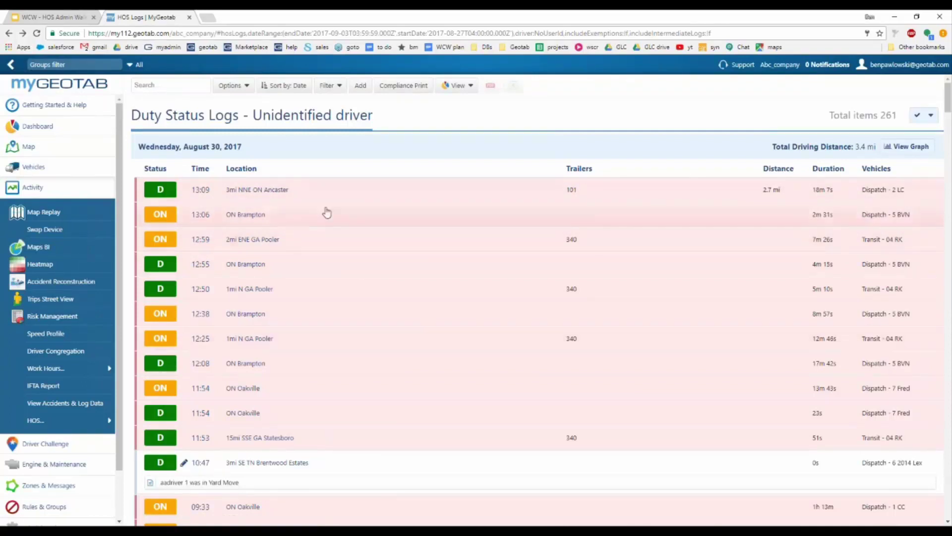
# Step: Open the unidentified 13:09 D driving log, lasting 6m 45s, in HOS Log Edit
pyautogui.click(327, 193)
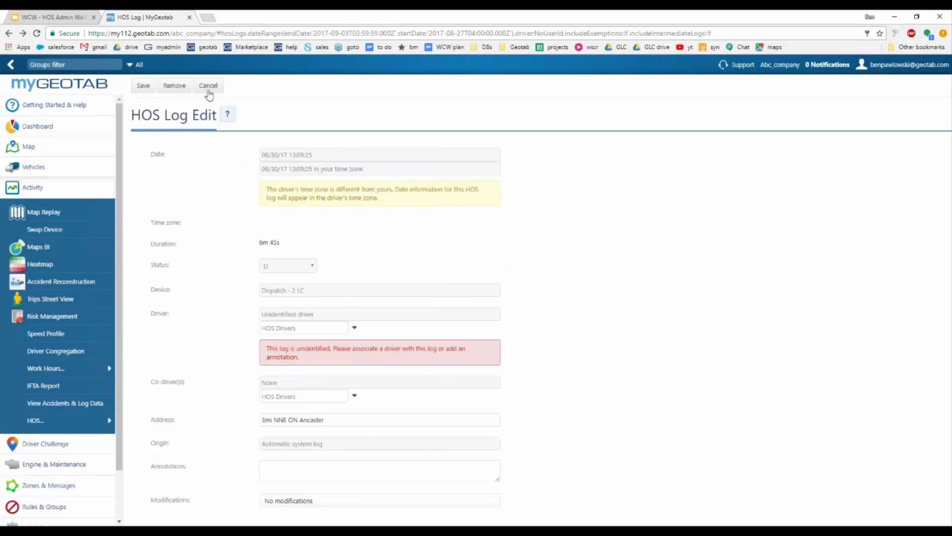
# Step: Cancel the 13:09 log edit without changes, returning to Duty Status Logs
pyautogui.click(208, 87)
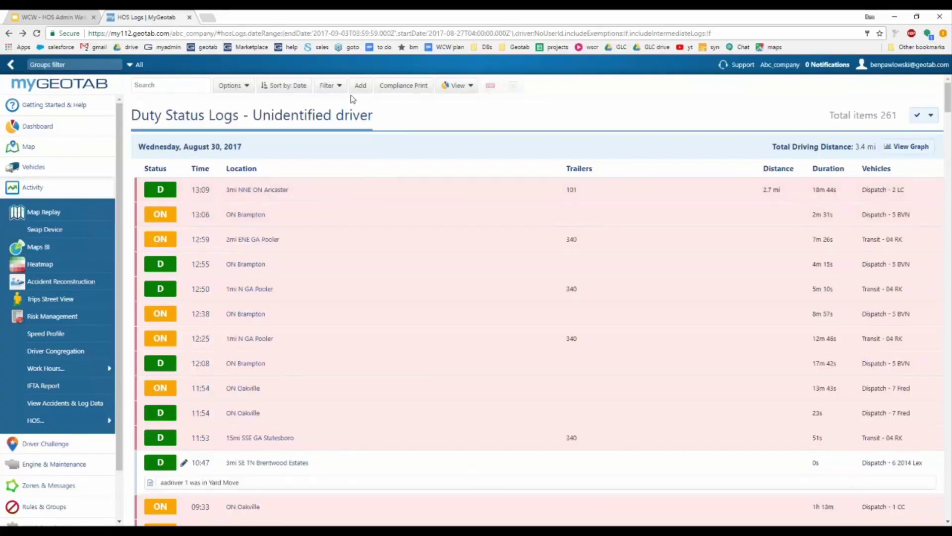
# Step: Change the log display Drivers filter from Unidentified driver to the newly assigned driver and apply
pyautogui.moveTo(75, 424)
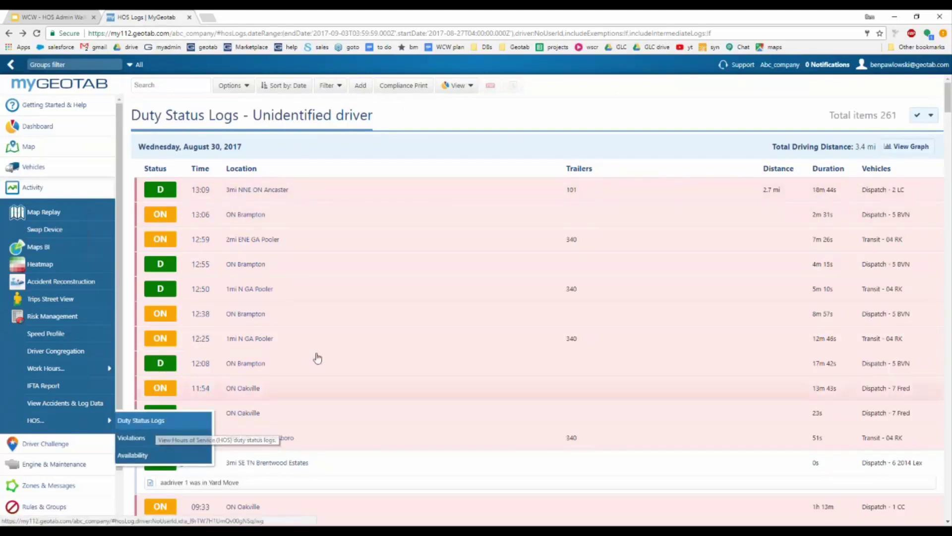
pyautogui.click(232, 87)
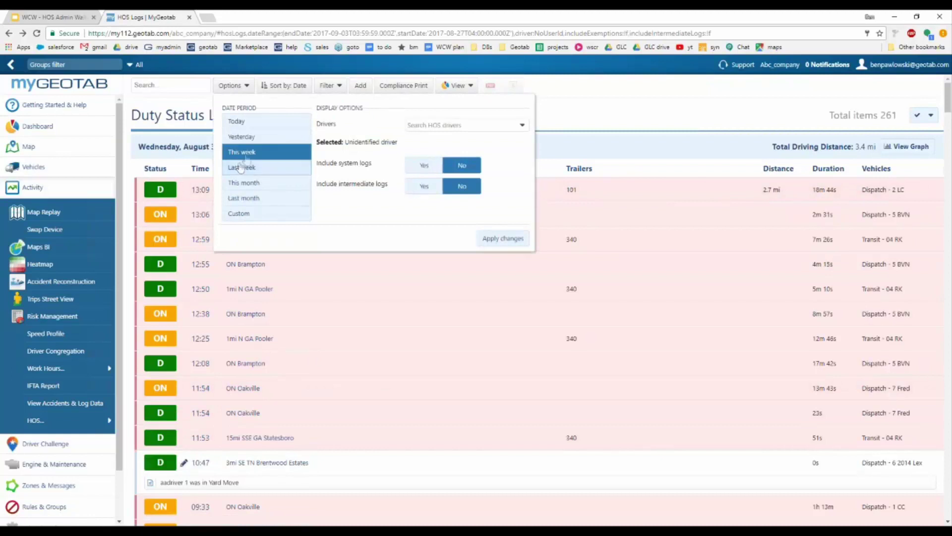
pyautogui.click(522, 126)
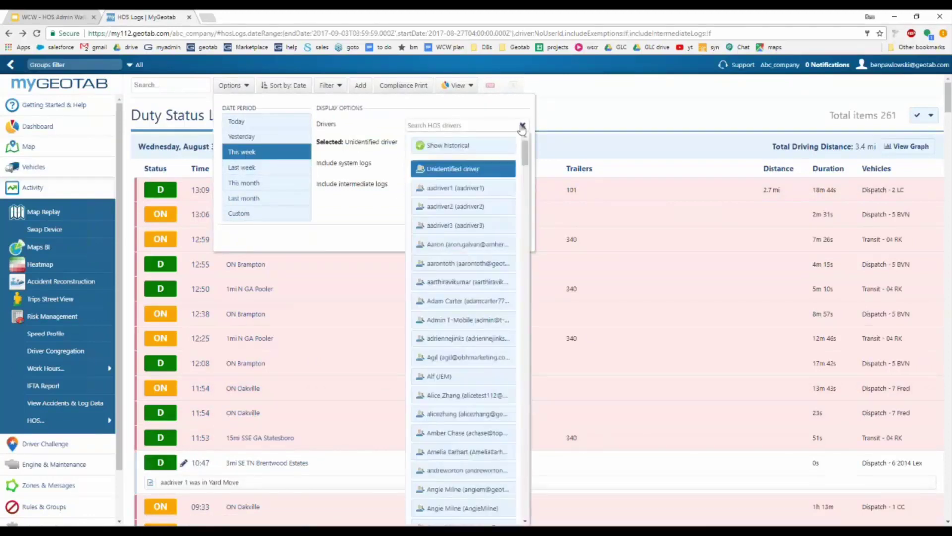
pyautogui.click(471, 167)
pyautogui.scroll(-1, 459, 286)
pyautogui.scroll(-5, 459, 285)
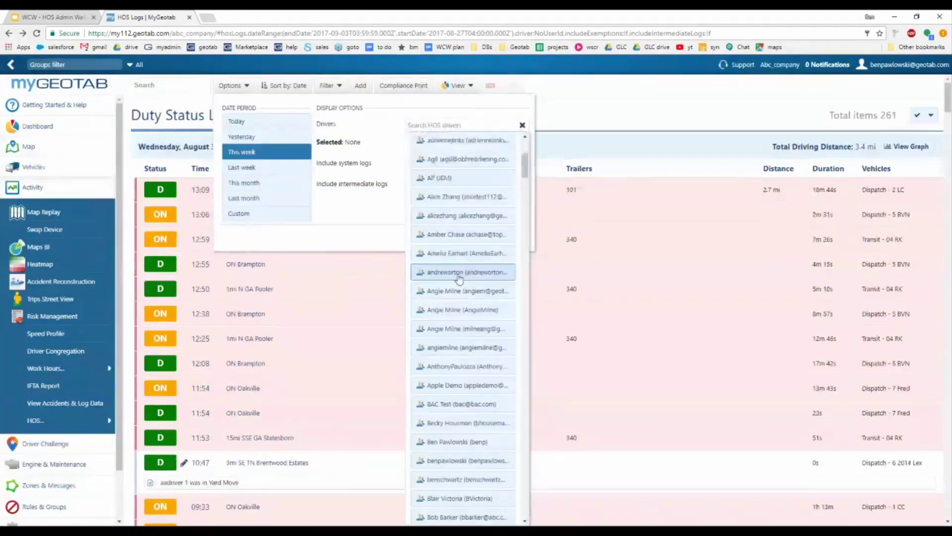
pyautogui.click(461, 413)
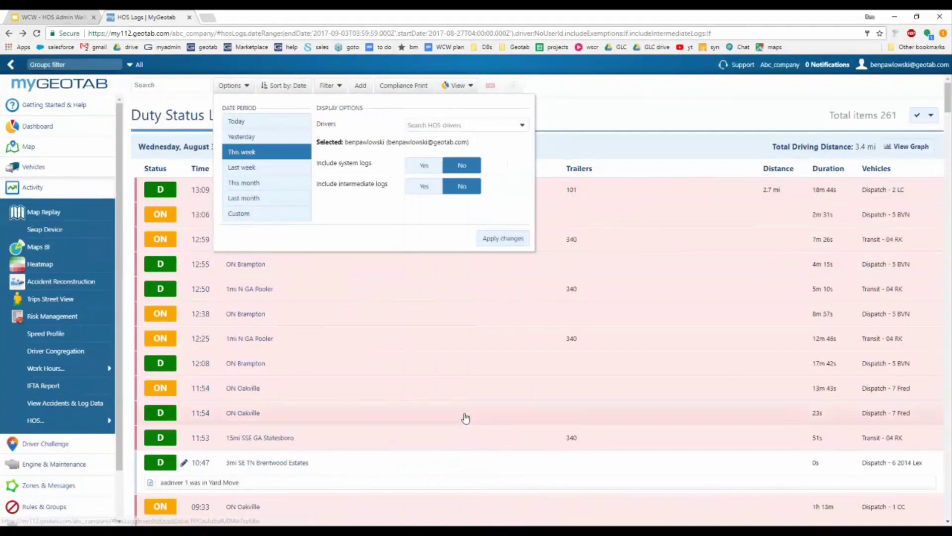
pyautogui.click(501, 238)
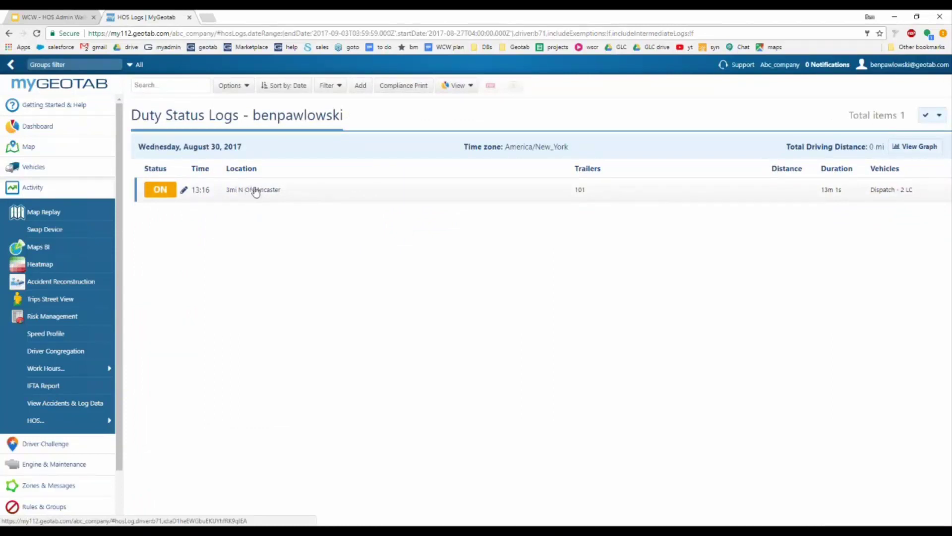
# Step: Reassign the 13:16 ON log to a different driver found by name search and save
pyautogui.click(312, 195)
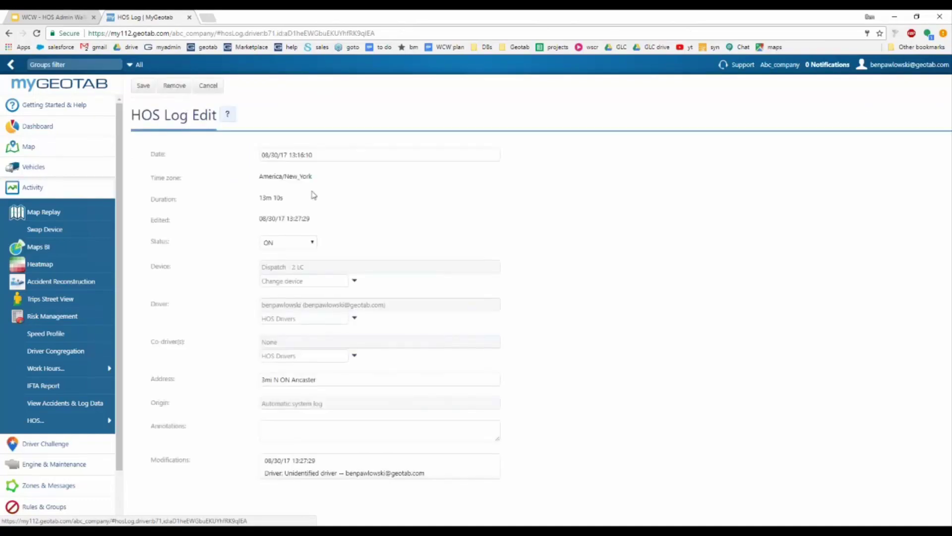
pyautogui.click(292, 317)
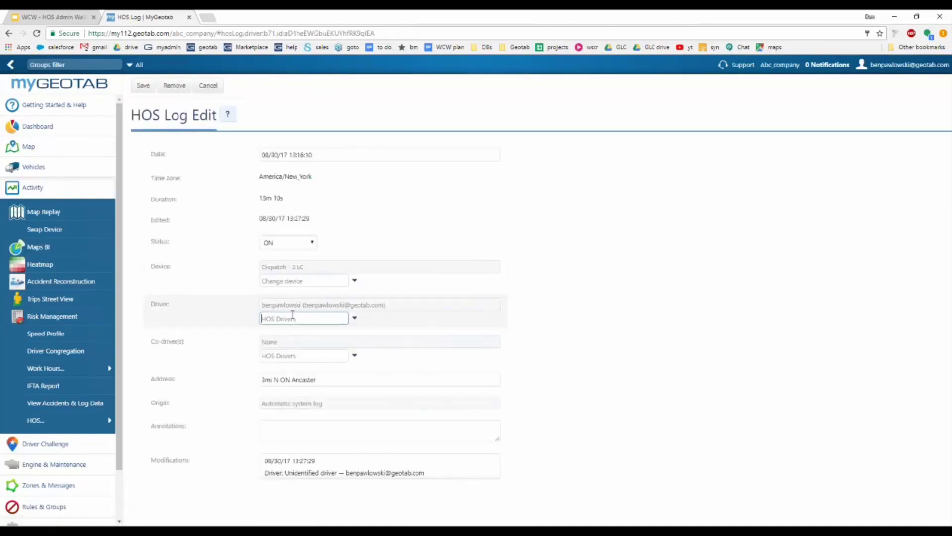
pyautogui.click(354, 318)
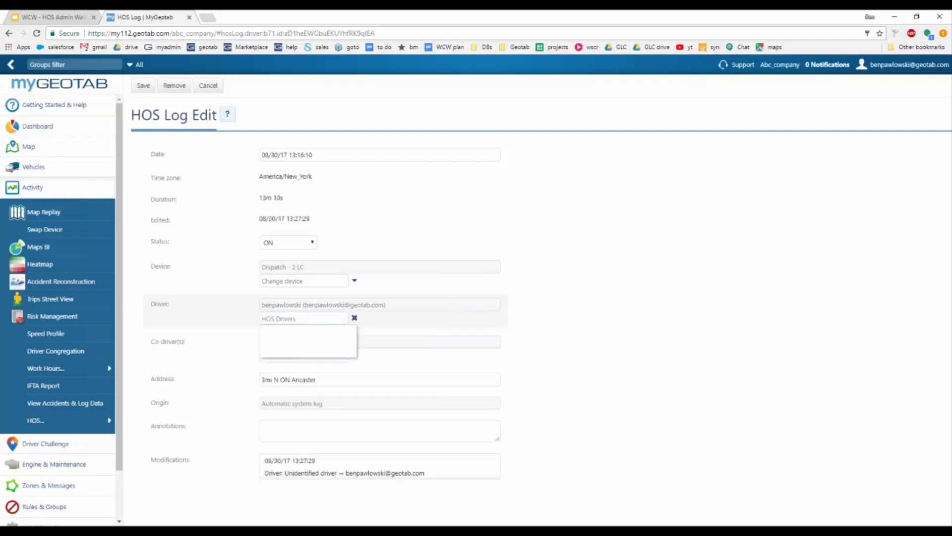
pyautogui.click(333, 320)
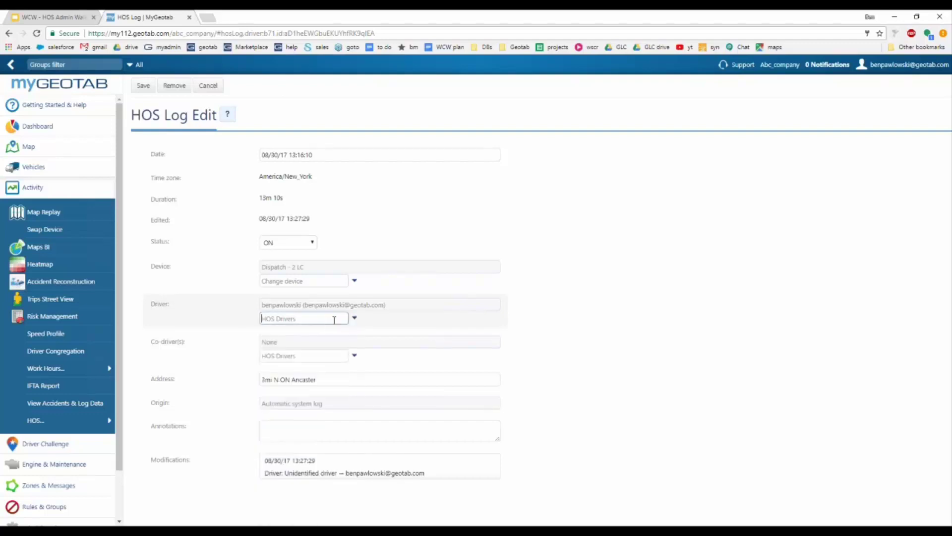
pyautogui.write('robin')
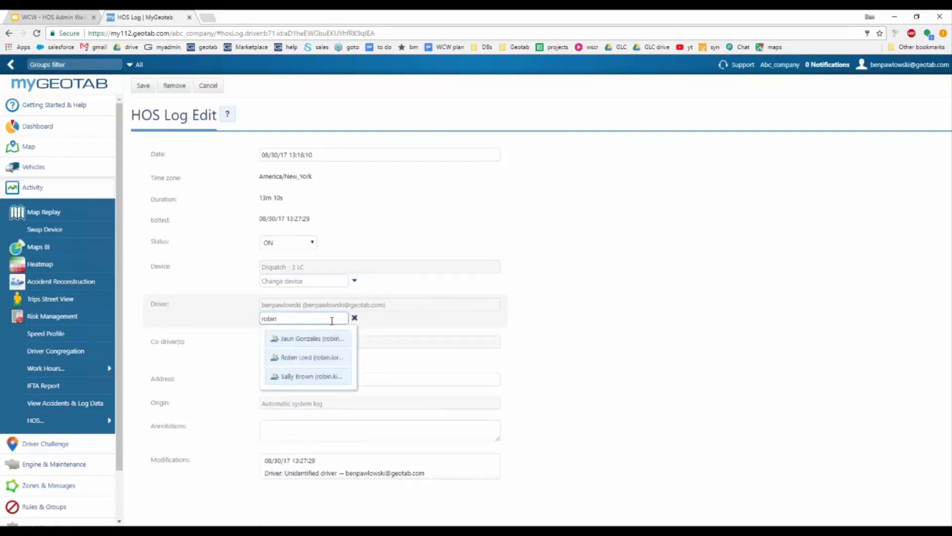
pyautogui.click(313, 338)
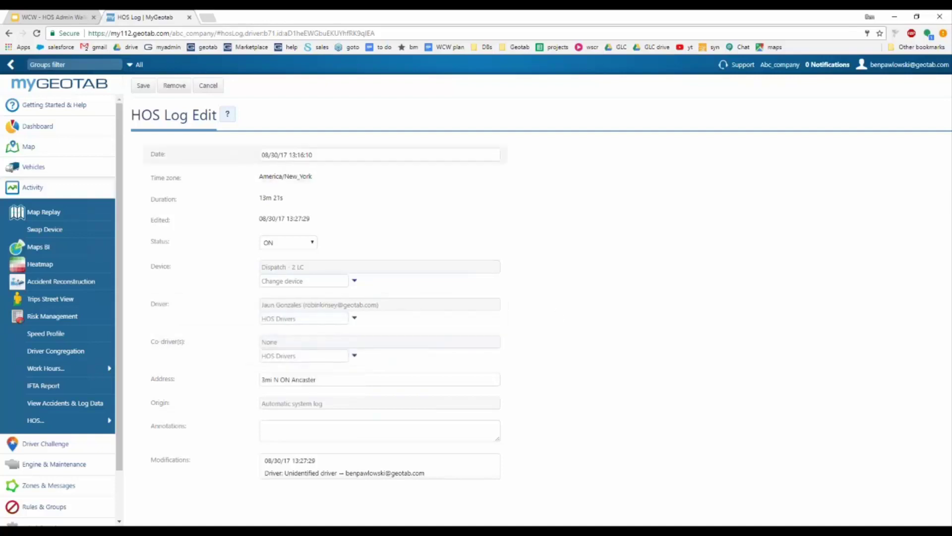
pyautogui.click(143, 86)
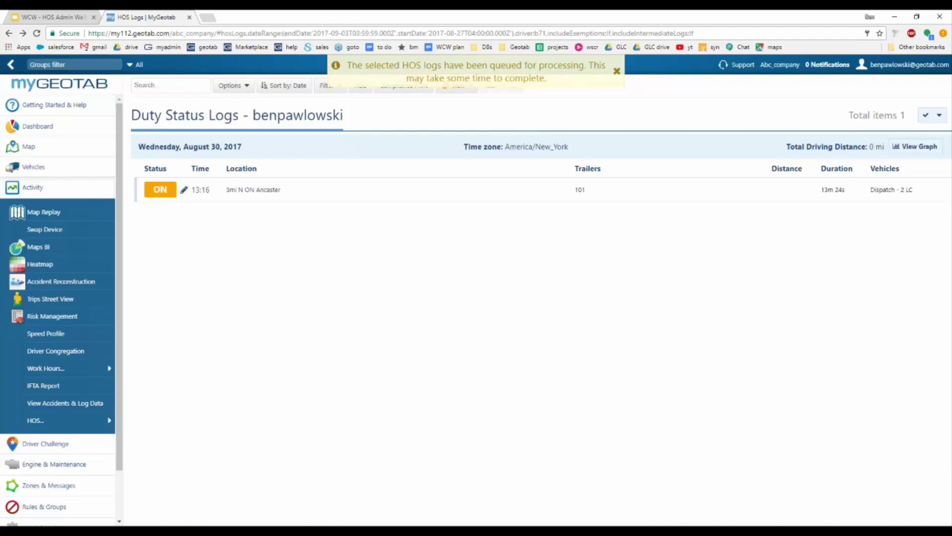
# Step: Filter Duty Status Logs to the log's new driver, then dismiss the queued-for-processing notice
pyautogui.click(231, 87)
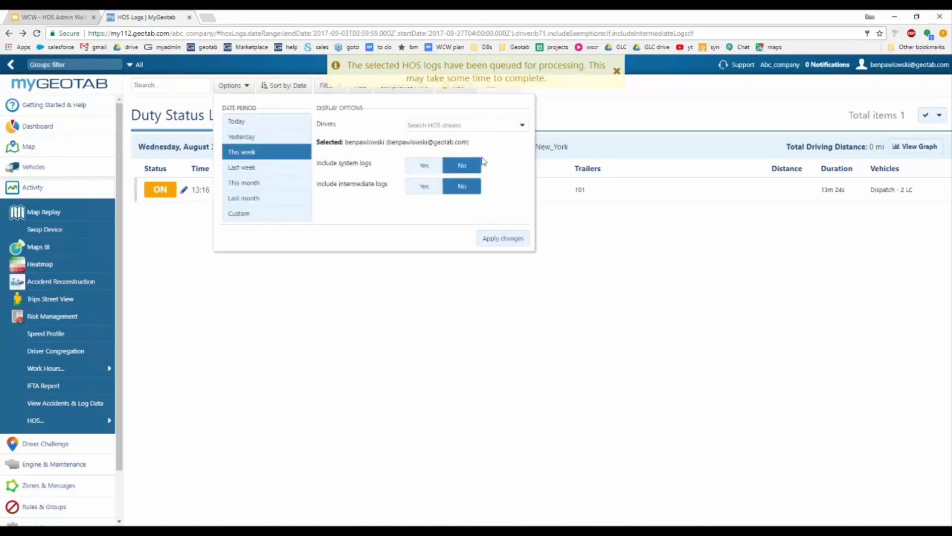
pyautogui.click(462, 125)
pyautogui.write('robin')
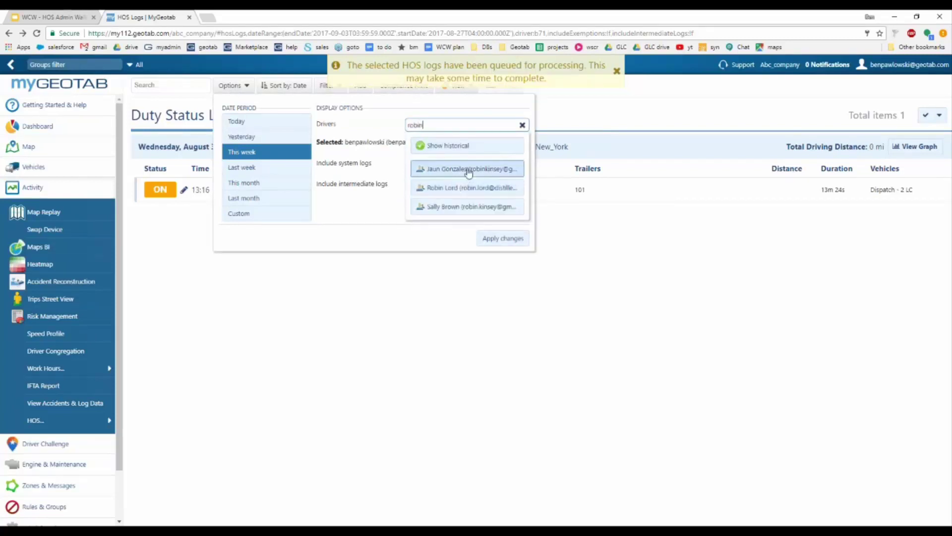
pyautogui.click(469, 168)
pyautogui.click(502, 238)
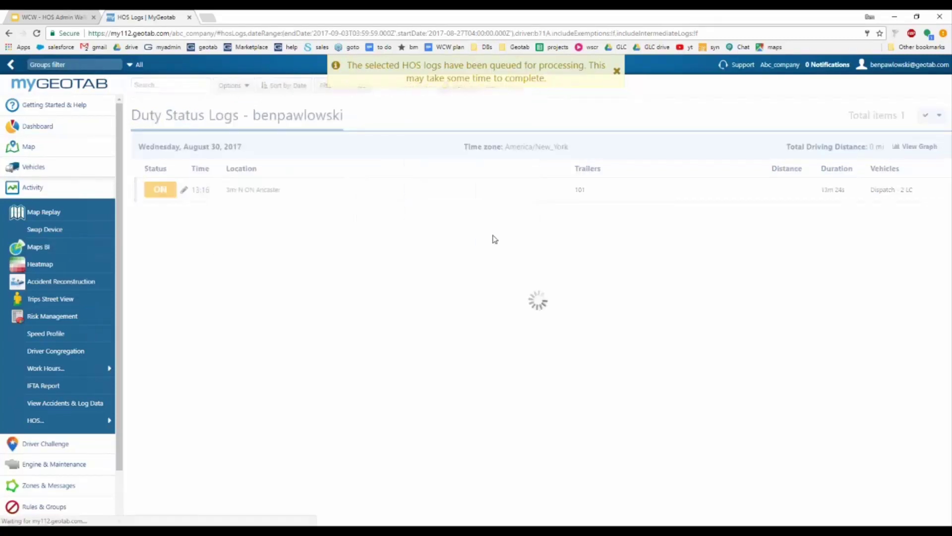
pyautogui.click(617, 71)
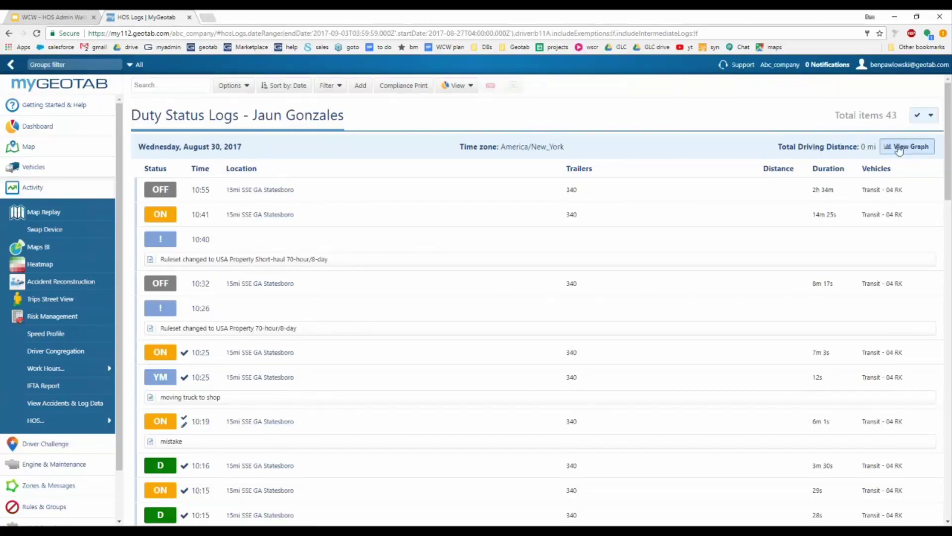
# Step: Display the duty-status graph for August 29 in the driver's logs
pyautogui.click(892, 148)
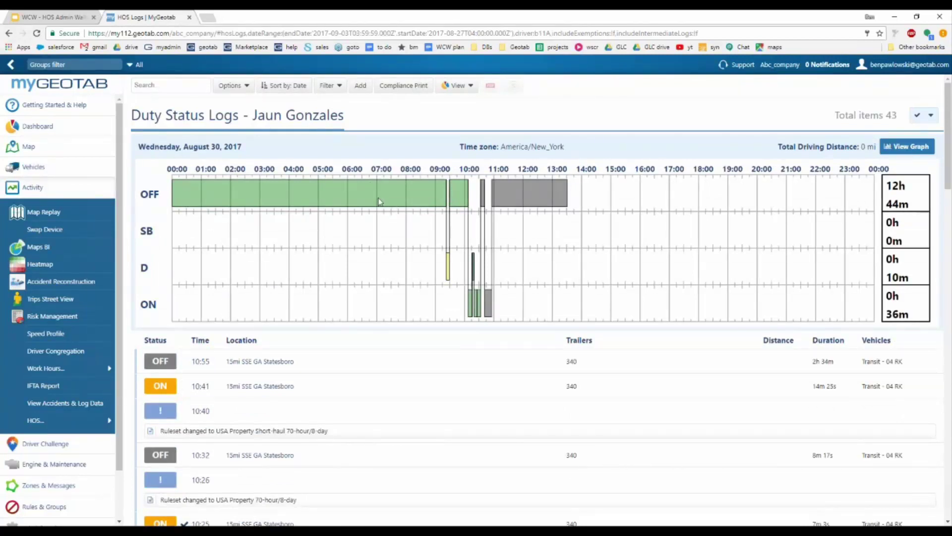
pyautogui.scroll(-1, 274, 288)
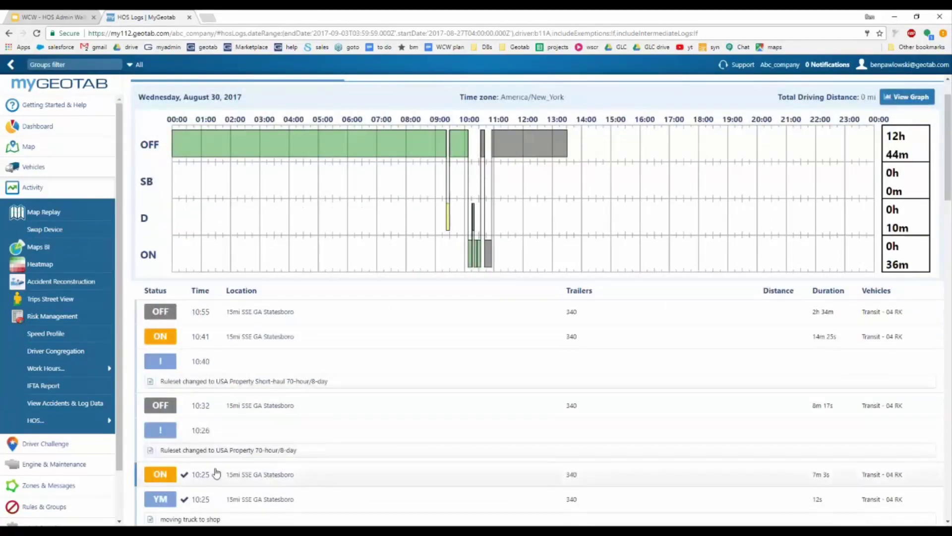
pyautogui.scroll(1, 229, 362)
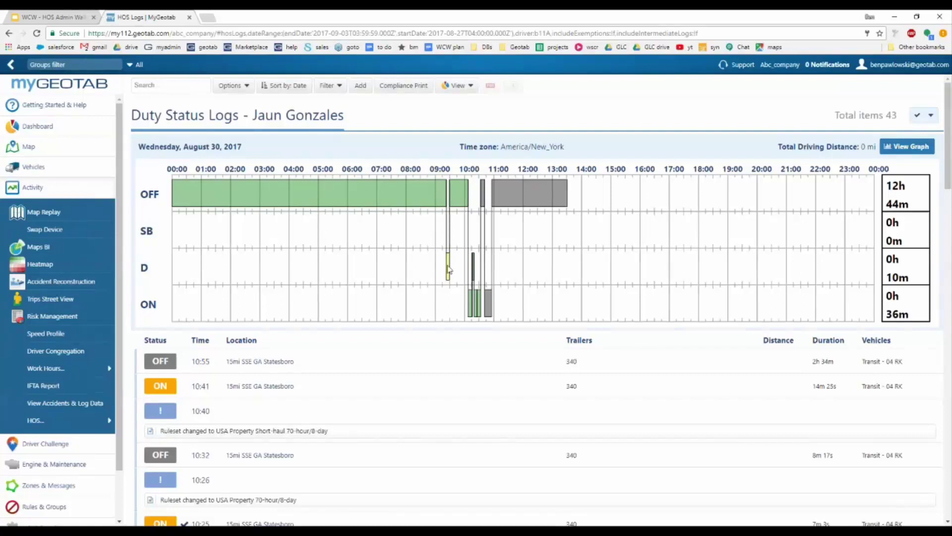
pyautogui.scroll(-3, 434, 240)
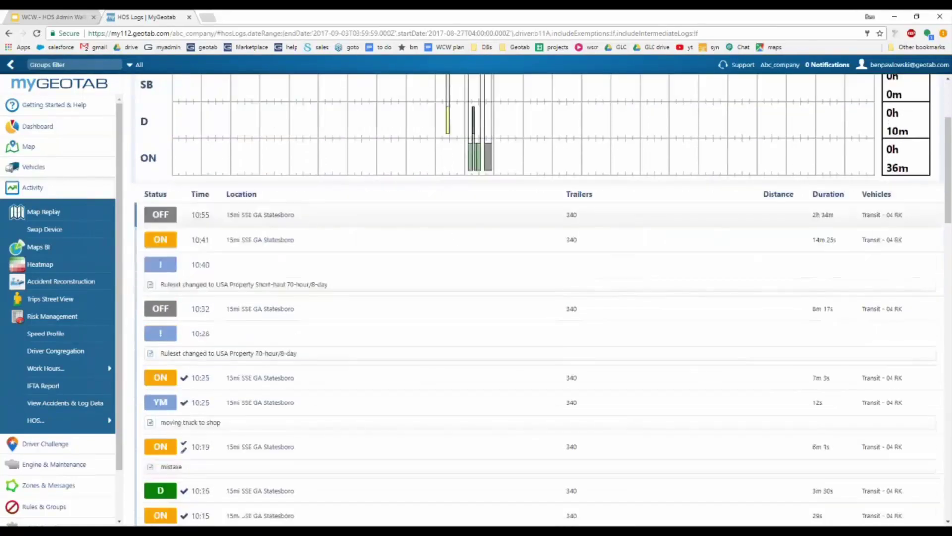
pyautogui.scroll(3, 431, 242)
pyautogui.scroll(-10, 427, 240)
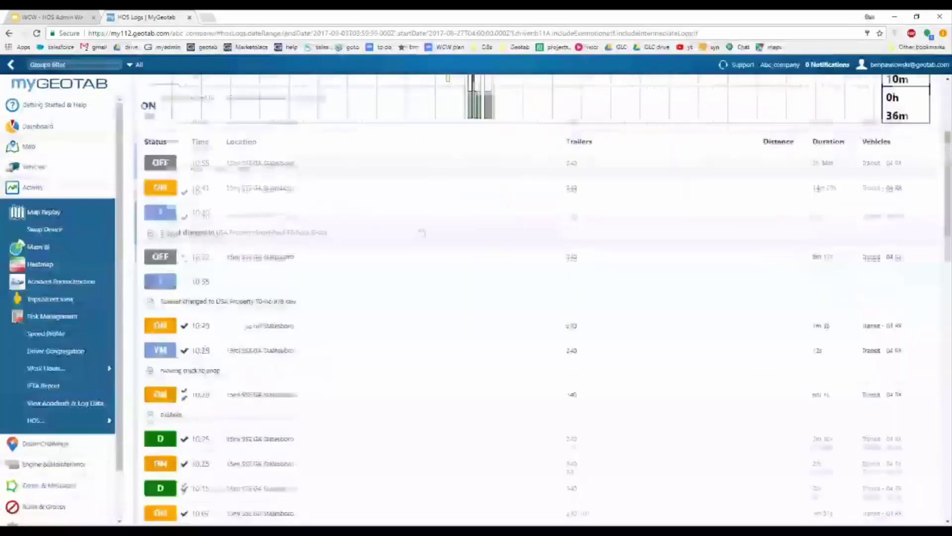
pyautogui.scroll(-3, 421, 232)
pyautogui.click(910, 232)
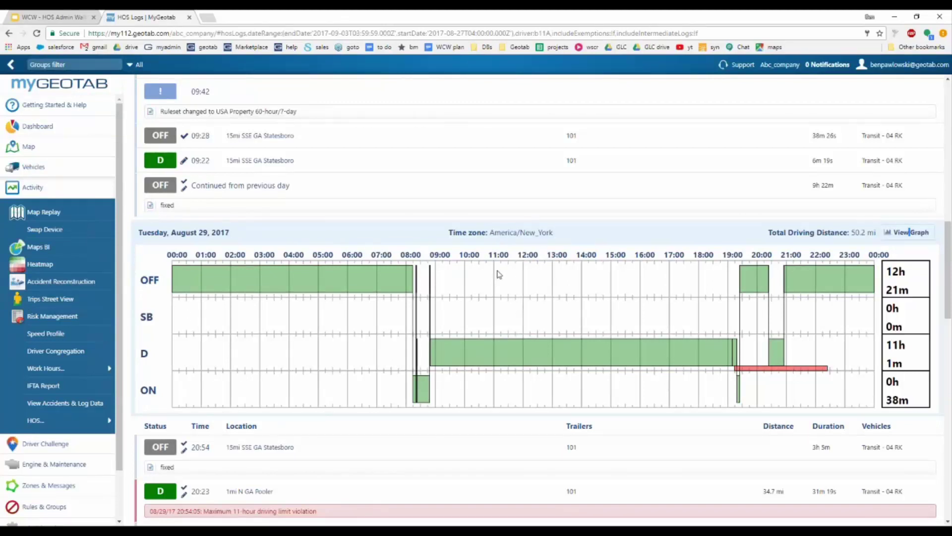
# Step: Return to the top of the log list, leaving the View list unchanged
pyautogui.scroll(10, 499, 275)
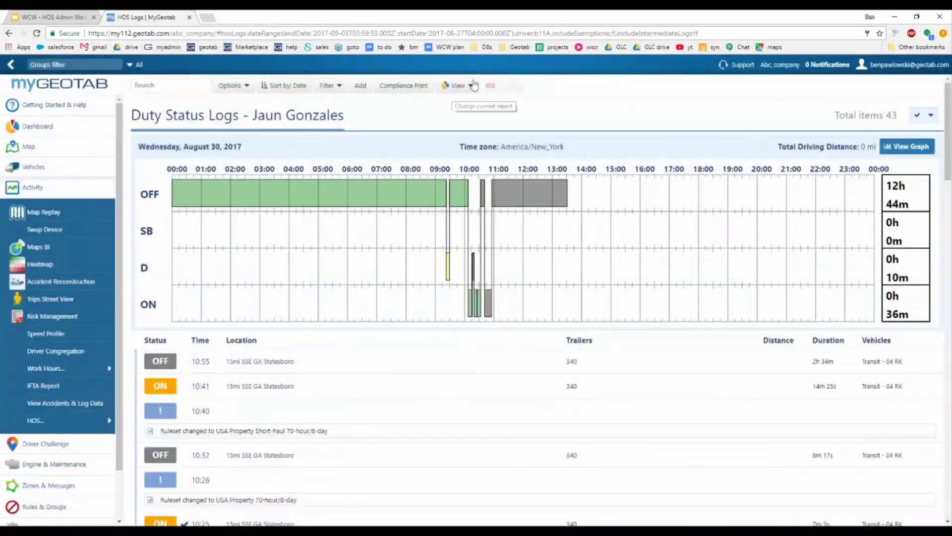
pyautogui.click(459, 86)
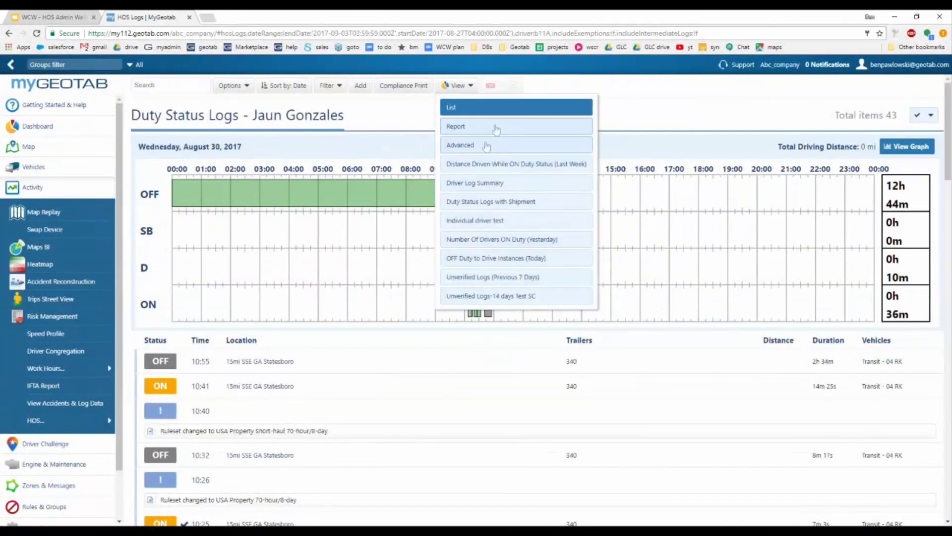
pyautogui.click(403, 119)
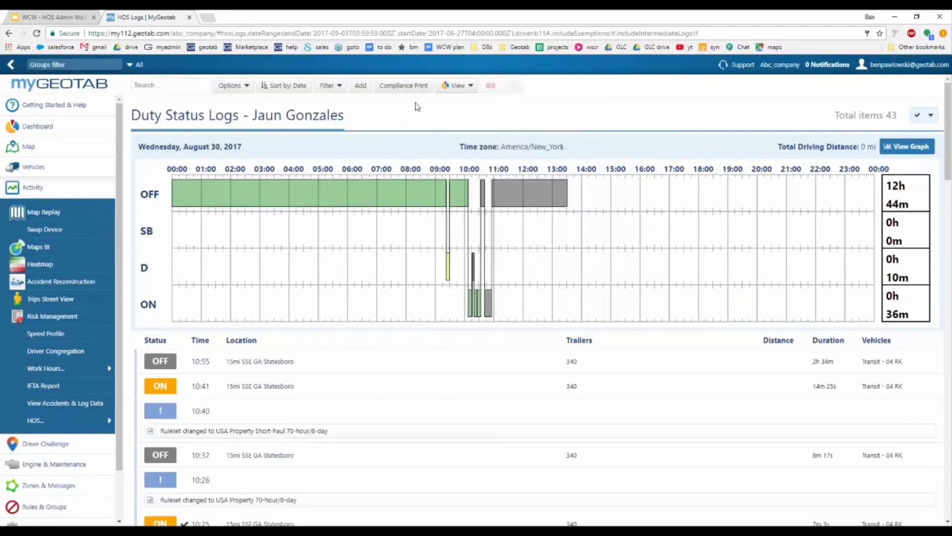
pyautogui.click(393, 87)
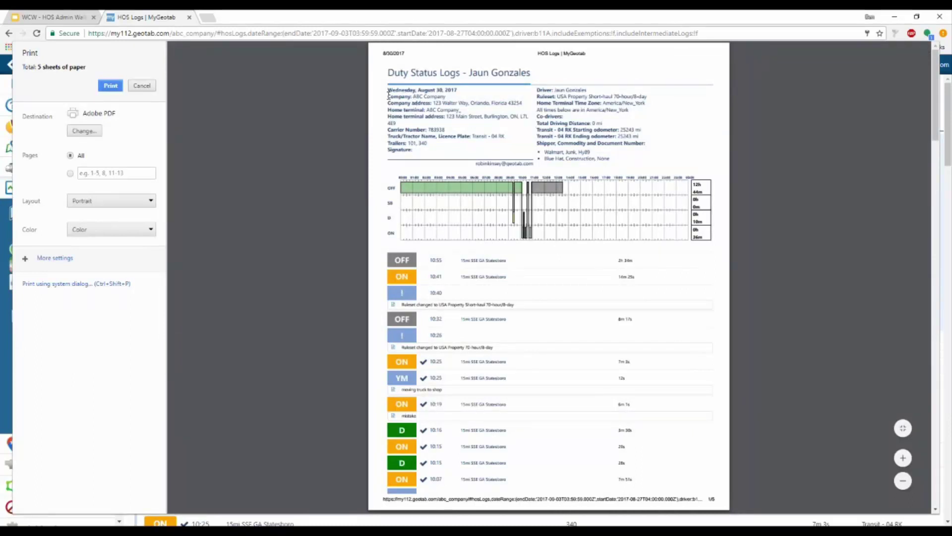
pyautogui.moveTo(387, 95); pyautogui.dragTo(529, 109)
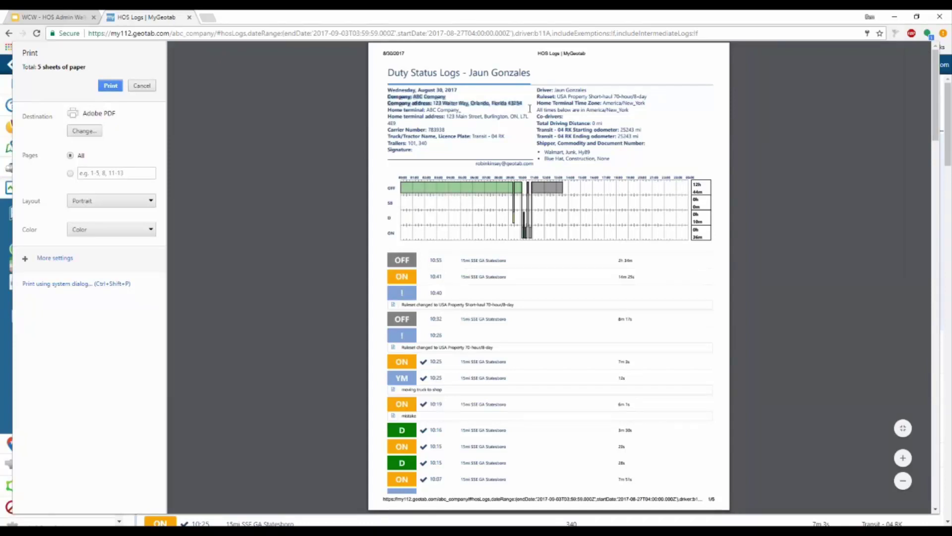
pyautogui.click(496, 106)
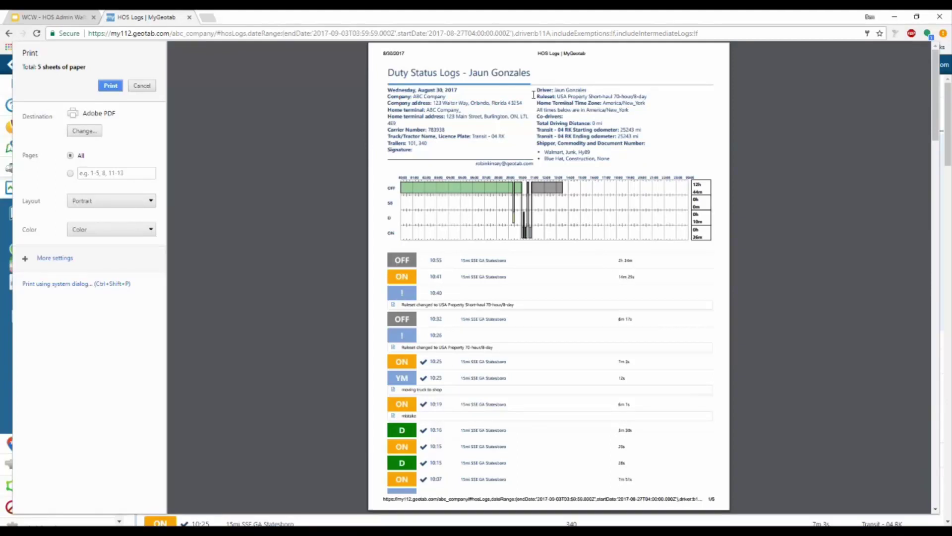
pyautogui.scroll(-5, 559, 213)
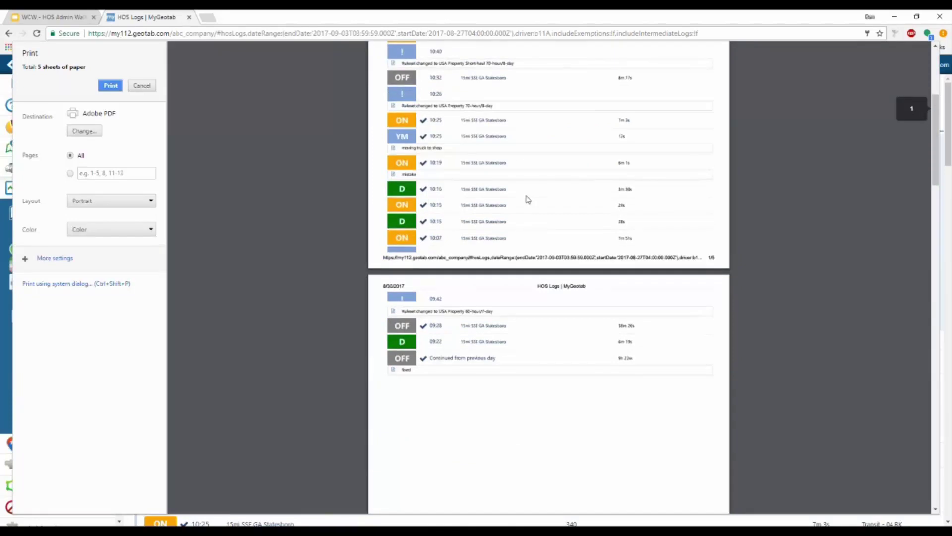
pyautogui.scroll(4, 528, 200)
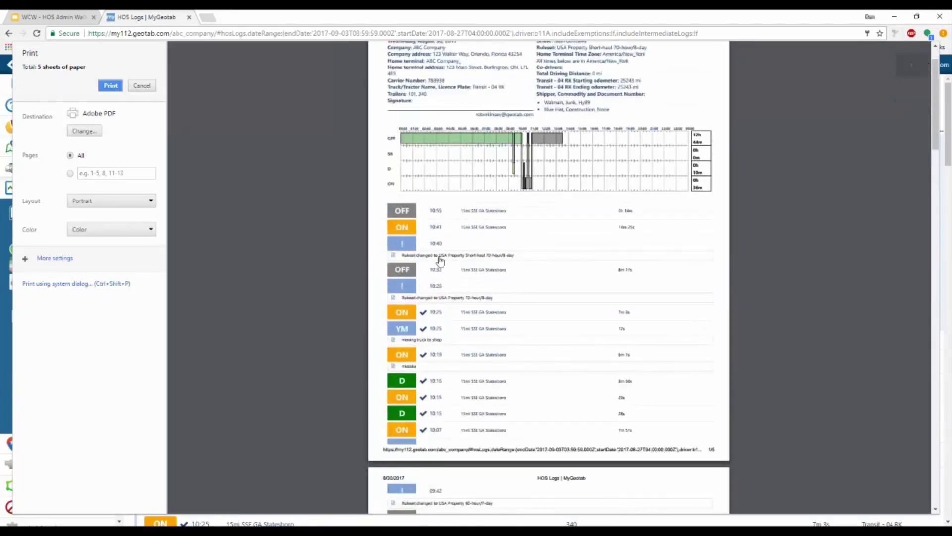
pyautogui.scroll(1, 441, 261)
pyautogui.scroll(-4, 486, 278)
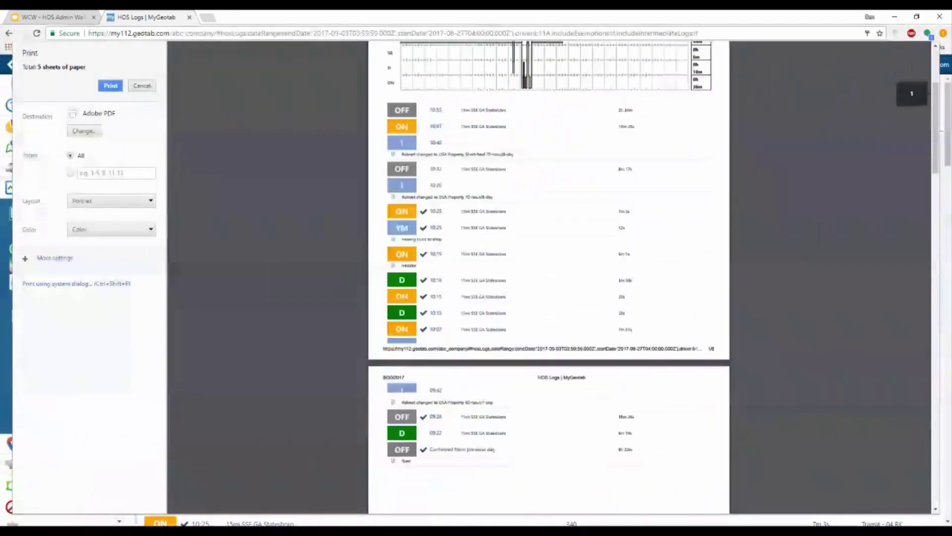
pyautogui.scroll(-4, 501, 218)
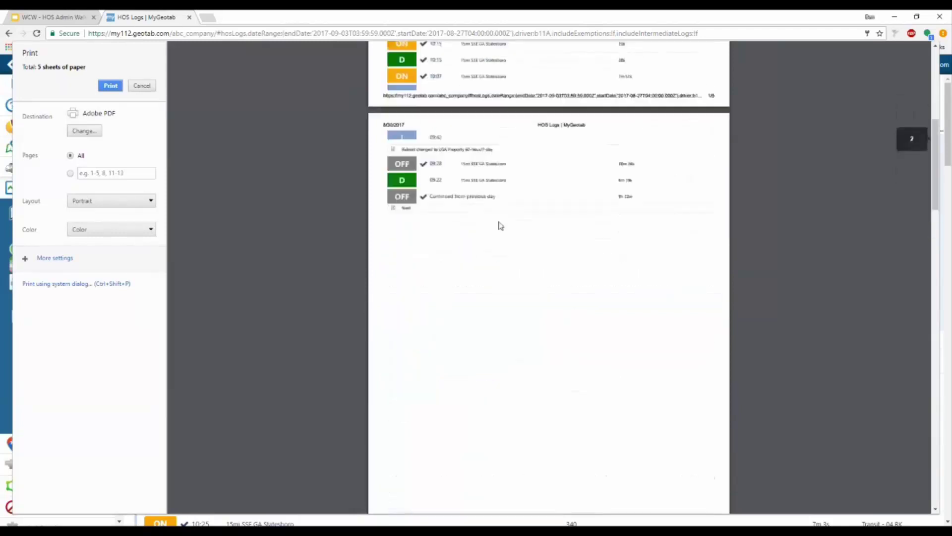
pyautogui.scroll(8, 503, 226)
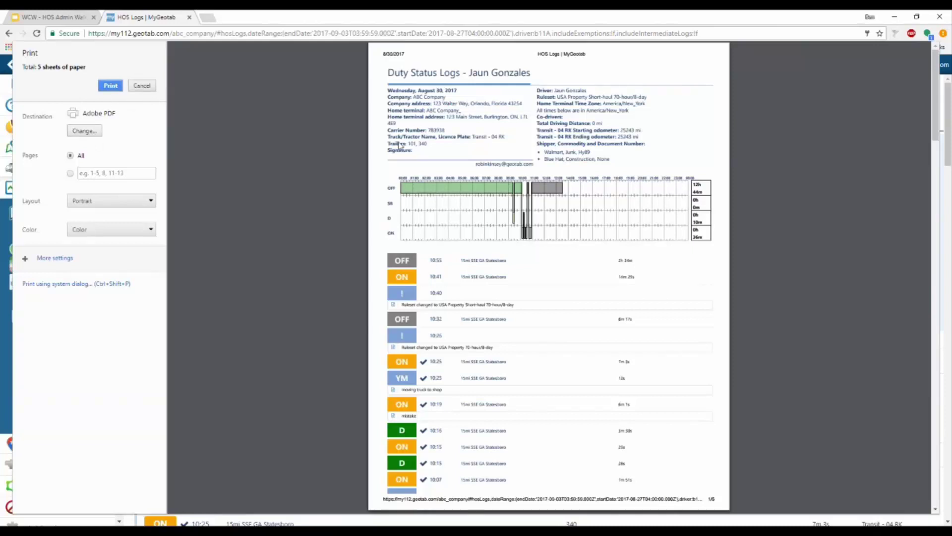
pyautogui.click(142, 87)
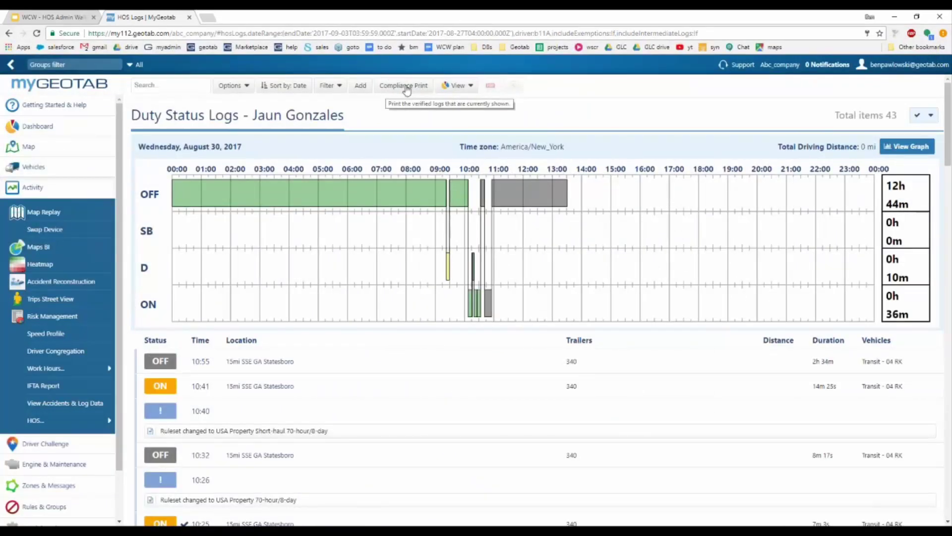
# Step: Go to the HOS Violations page from the HOS pages list
pyautogui.click(66, 428)
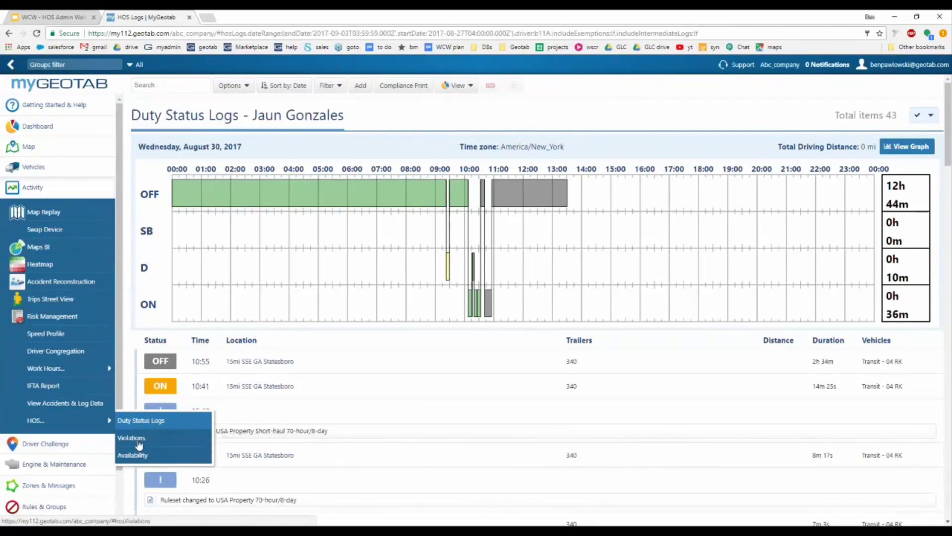
pyautogui.click(139, 439)
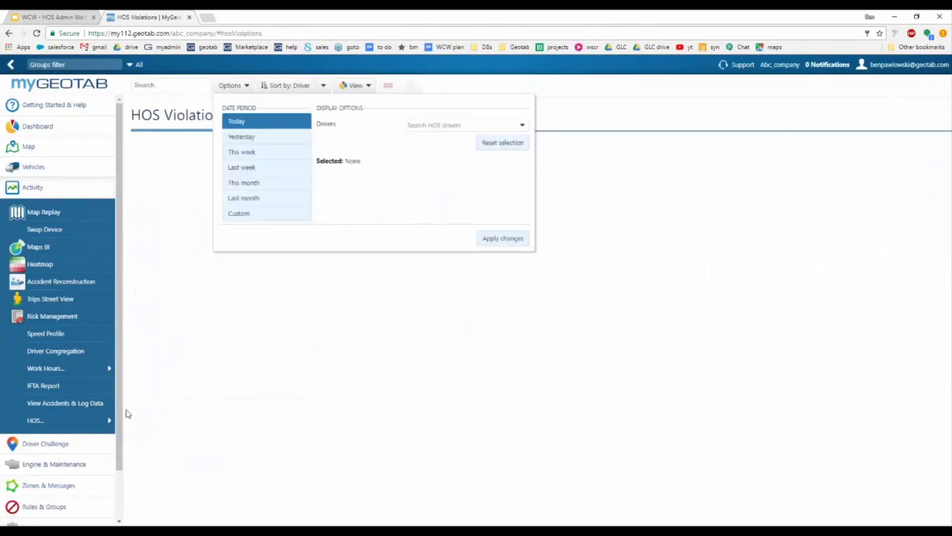
pyautogui.click(85, 427)
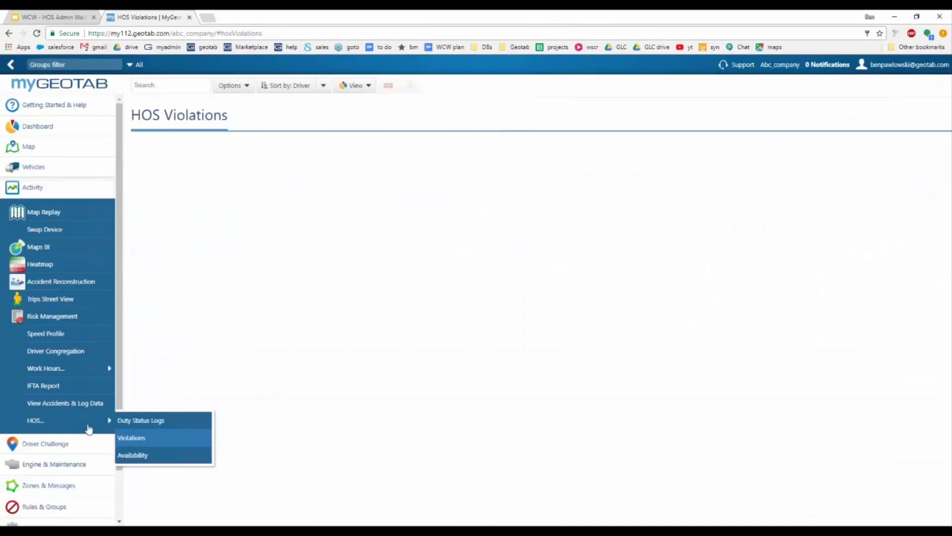
# Step: Set the violation options to This week with all drivers selected, and apply
pyautogui.click(233, 86)
pyautogui.click(274, 156)
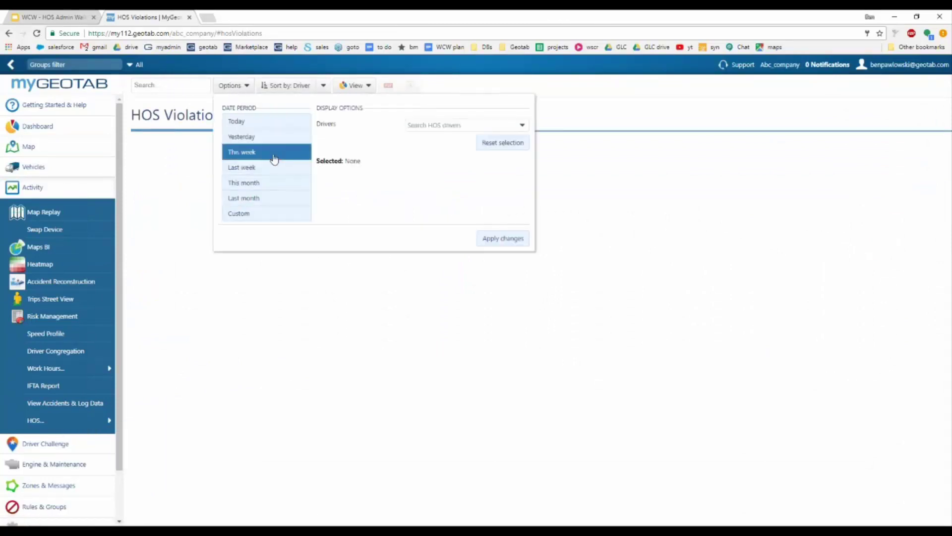
pyautogui.click(522, 126)
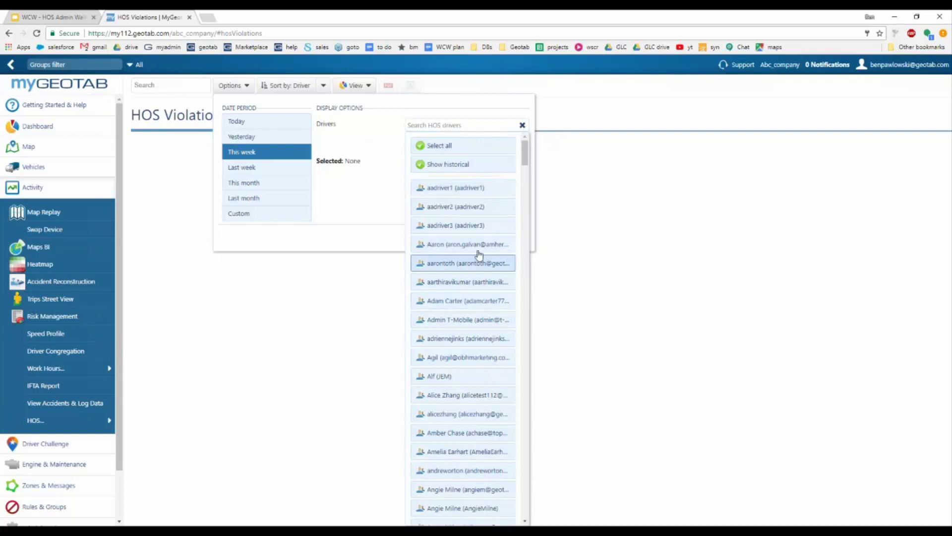
pyautogui.click(482, 149)
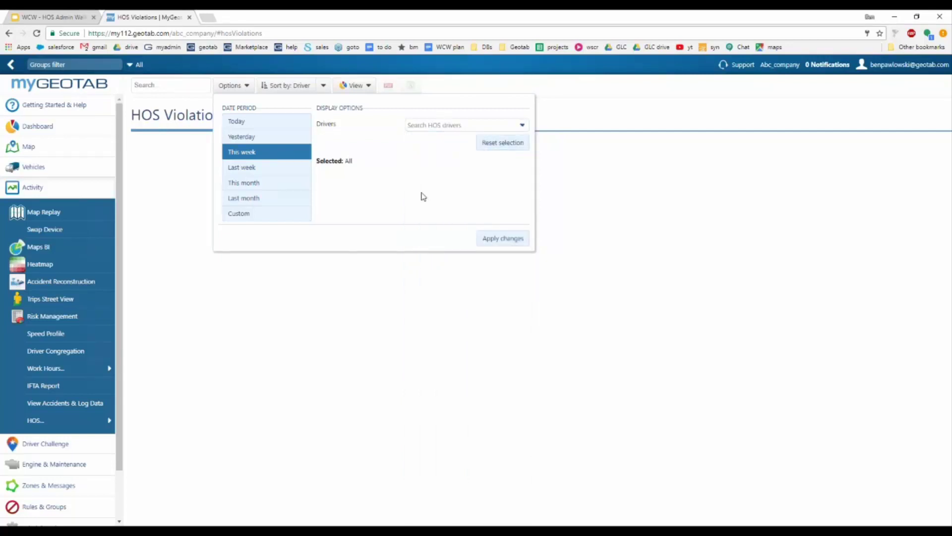
pyautogui.click(503, 239)
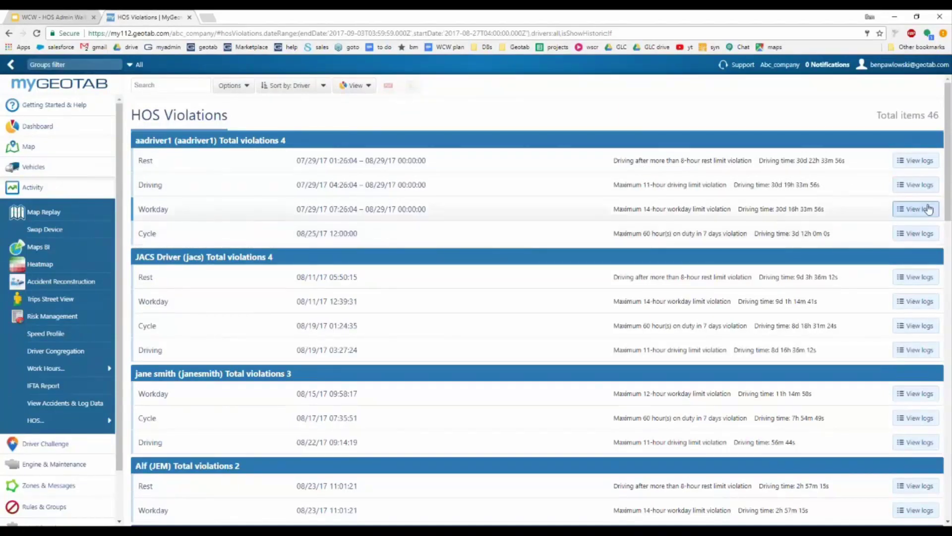
pyautogui.middleClick(918, 166)
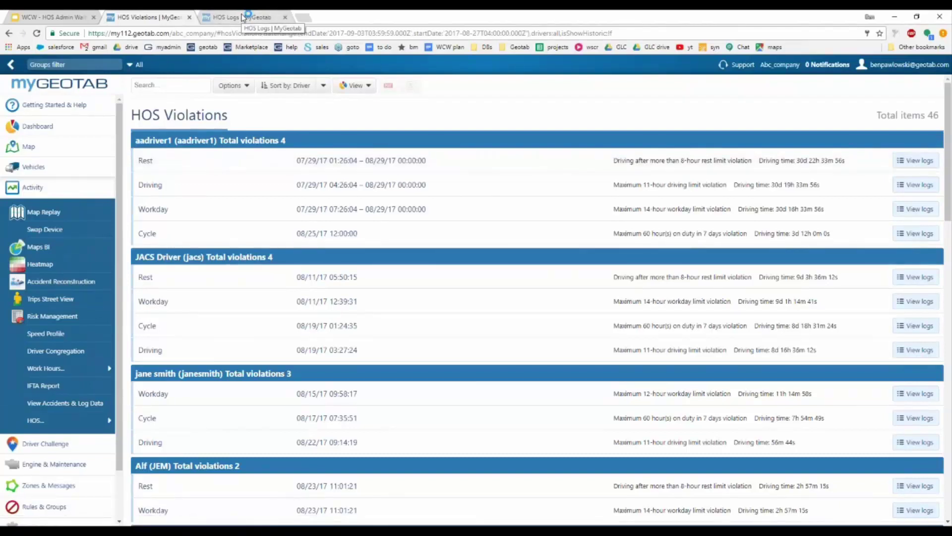
pyautogui.click(243, 18)
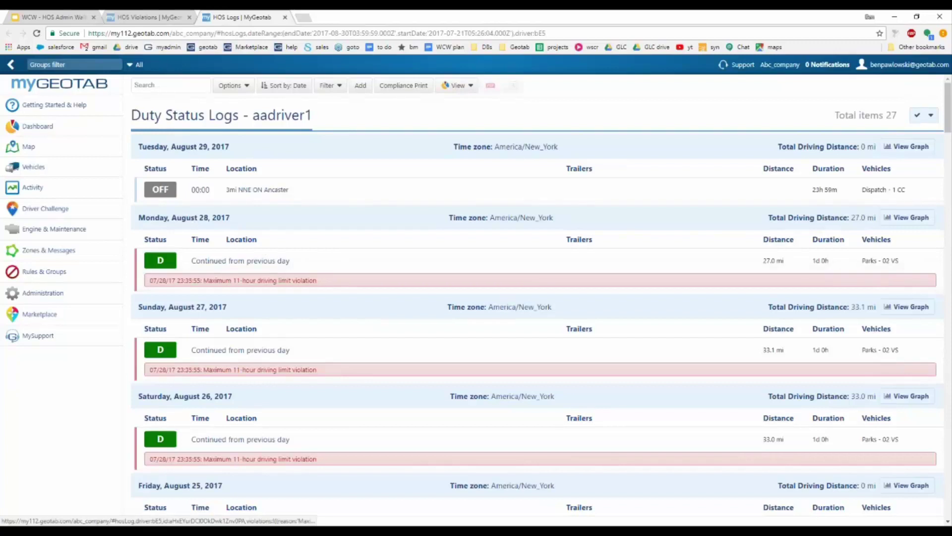
pyautogui.scroll(-7, 255, 211)
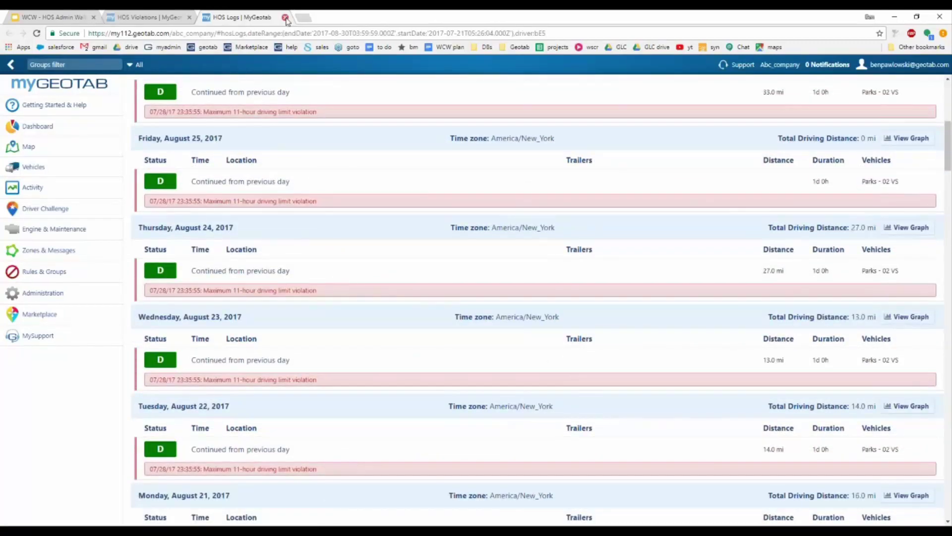
pyautogui.click(285, 17)
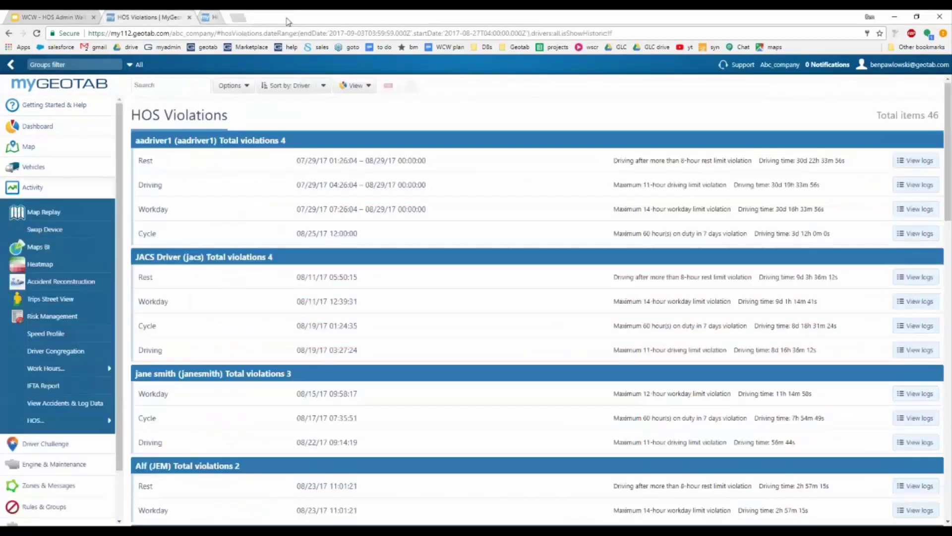
pyautogui.click(325, 86)
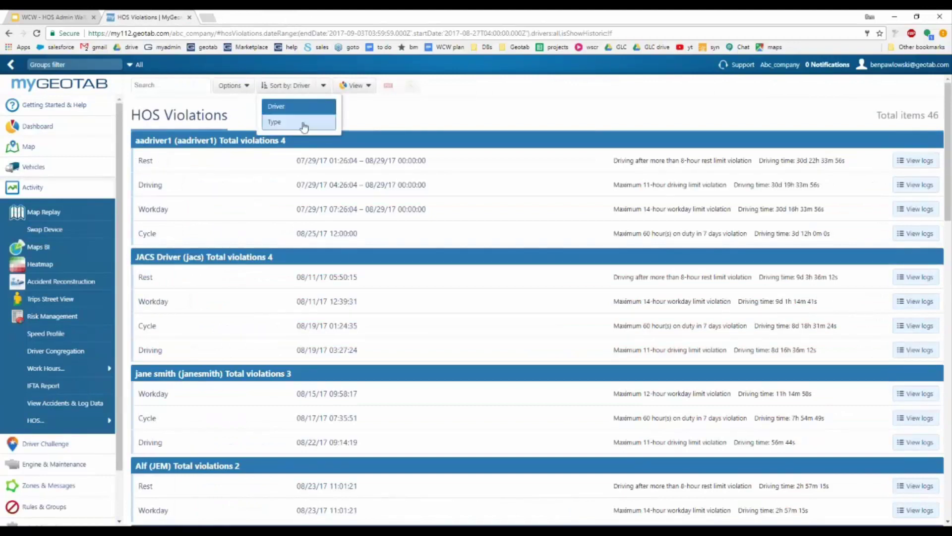
pyautogui.click(323, 89)
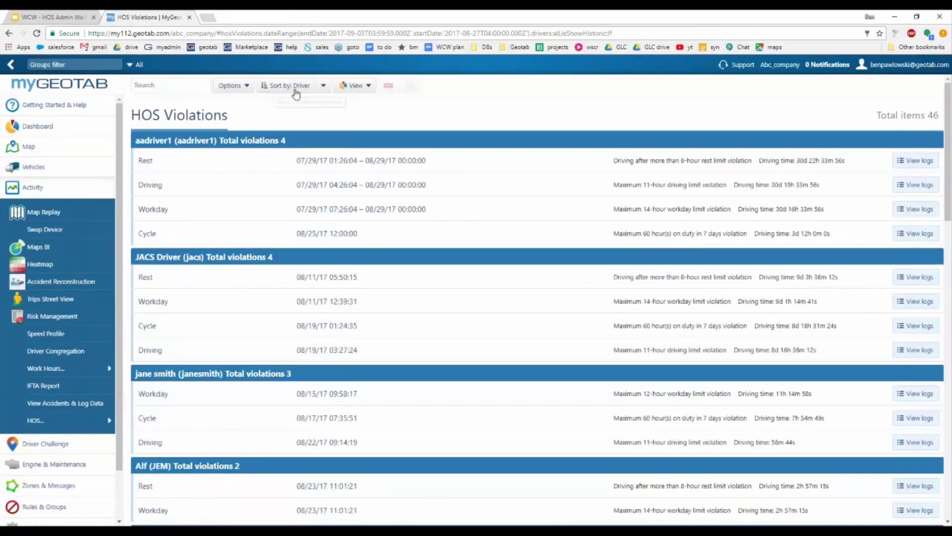
pyautogui.click(322, 89)
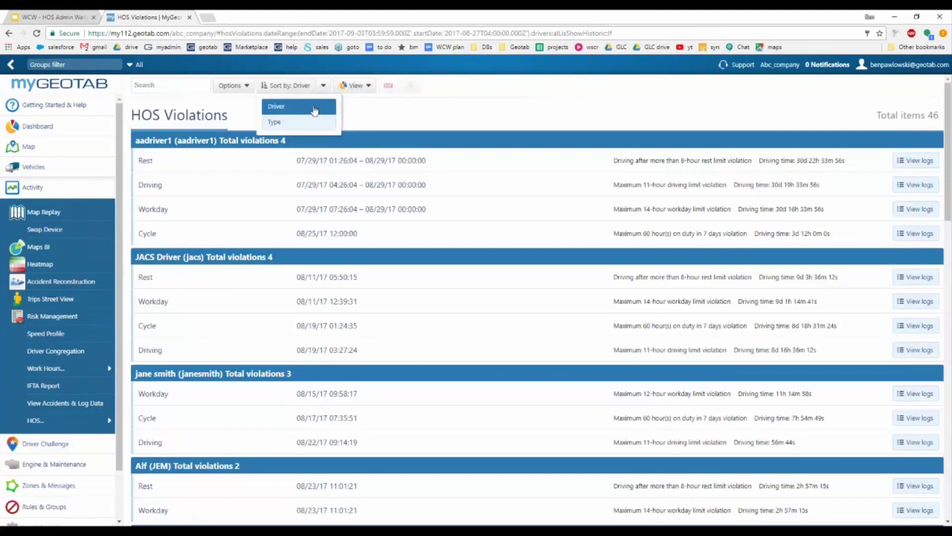
pyautogui.click(283, 124)
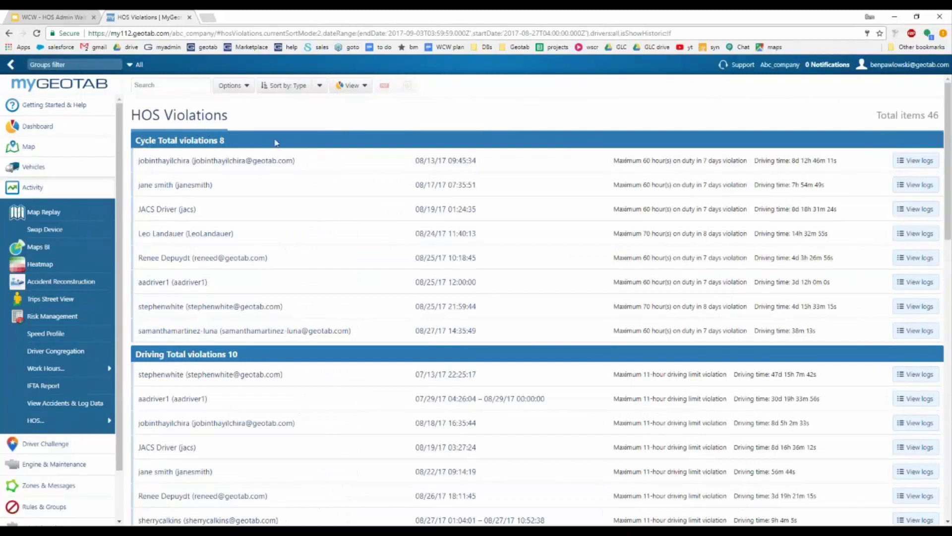
pyautogui.scroll(-7, 268, 159)
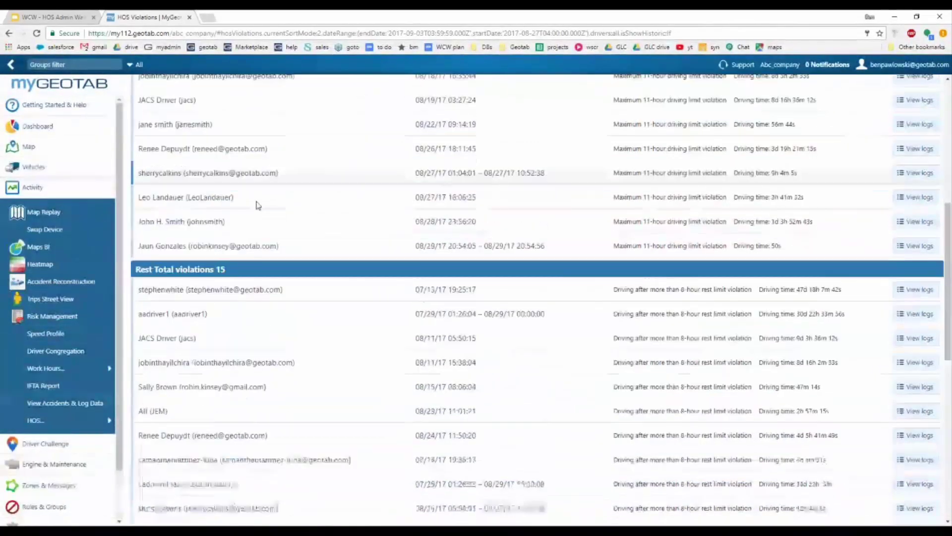
pyautogui.scroll(-2, 258, 204)
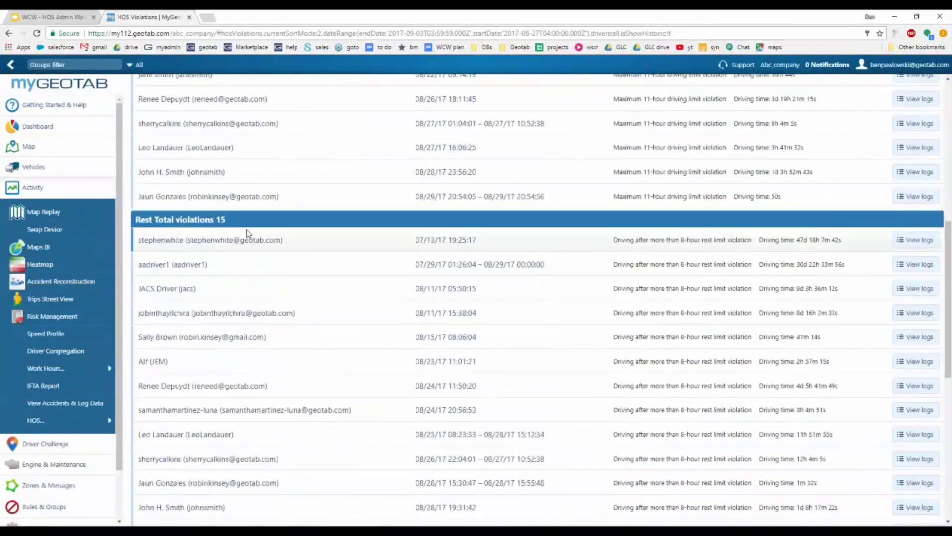
pyautogui.scroll(-3, 246, 229)
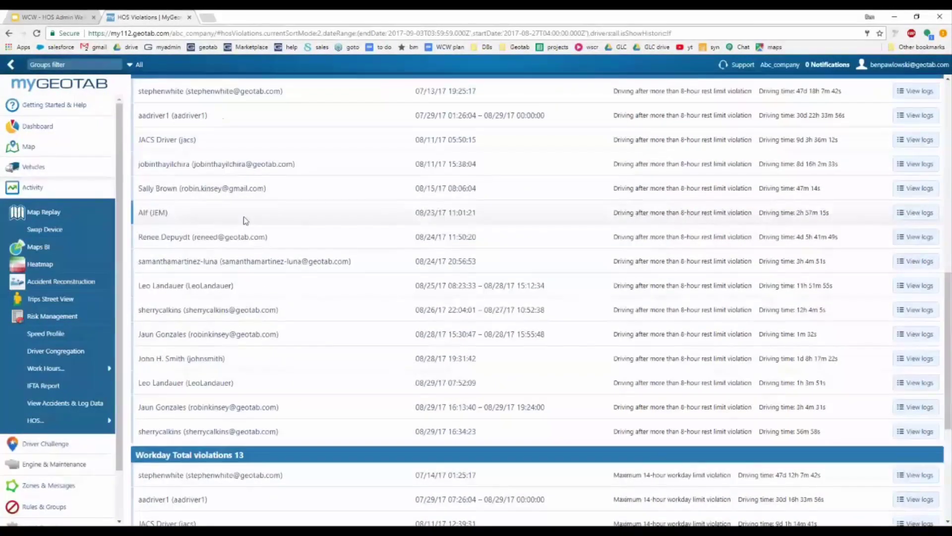
pyautogui.scroll(-5, 245, 220)
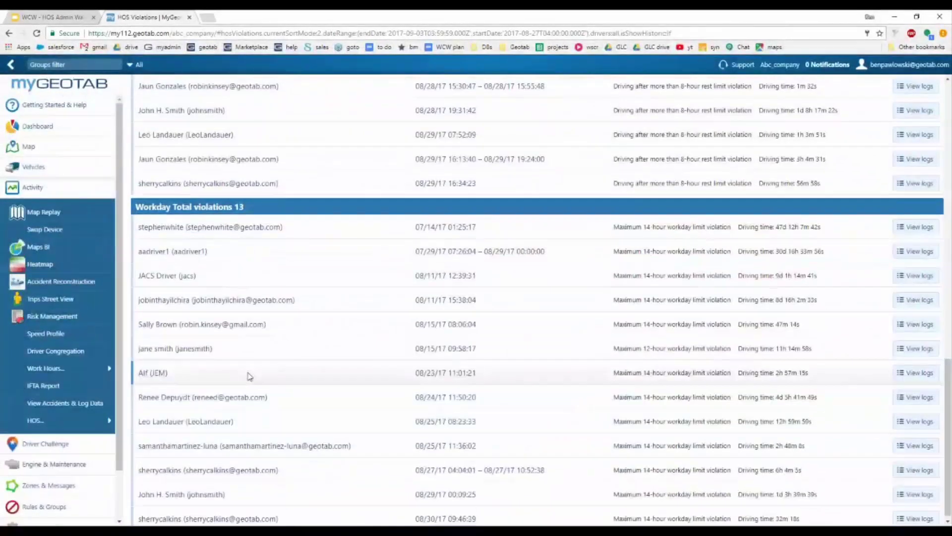
pyautogui.scroll(15, 249, 376)
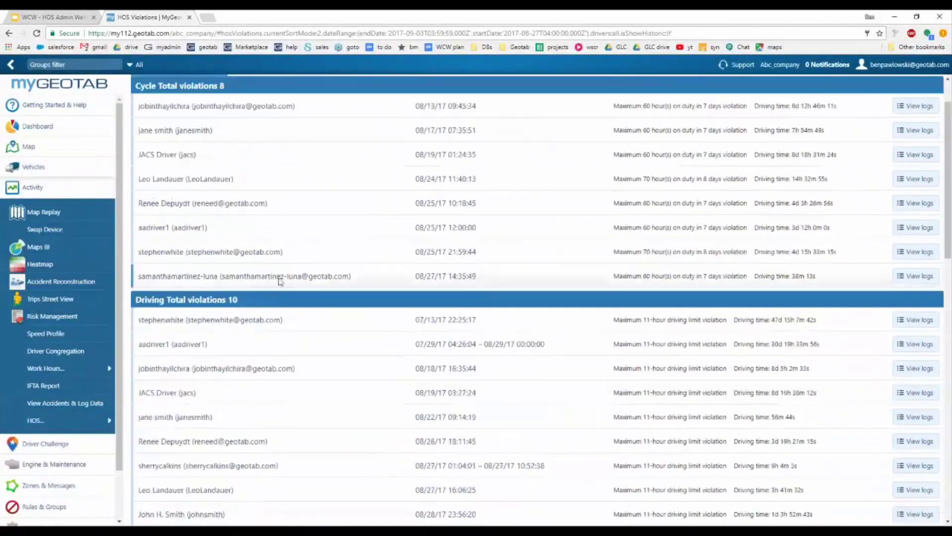
pyautogui.scroll(1, 281, 283)
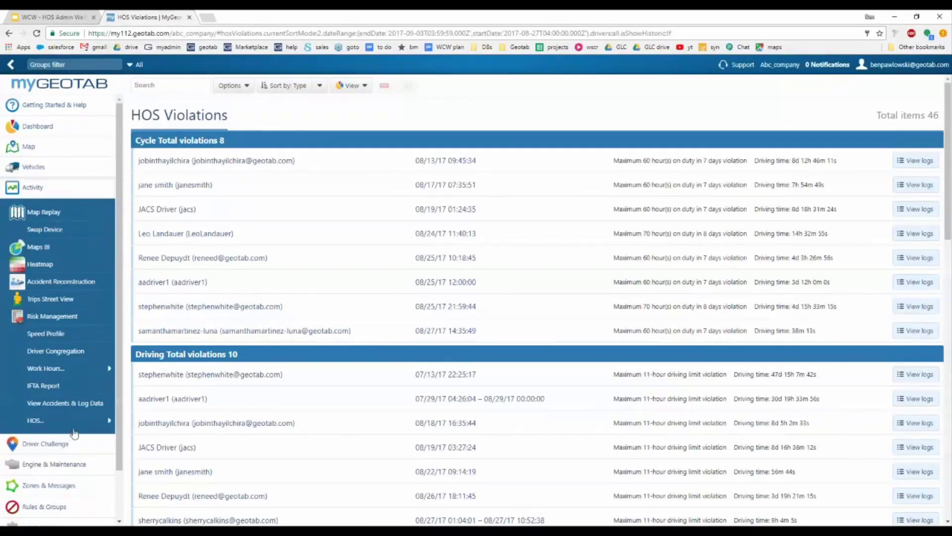
# Step: Switch HOS Violations to the Report view for Aug 27–Sep 02, 2017
pyautogui.click(361, 89)
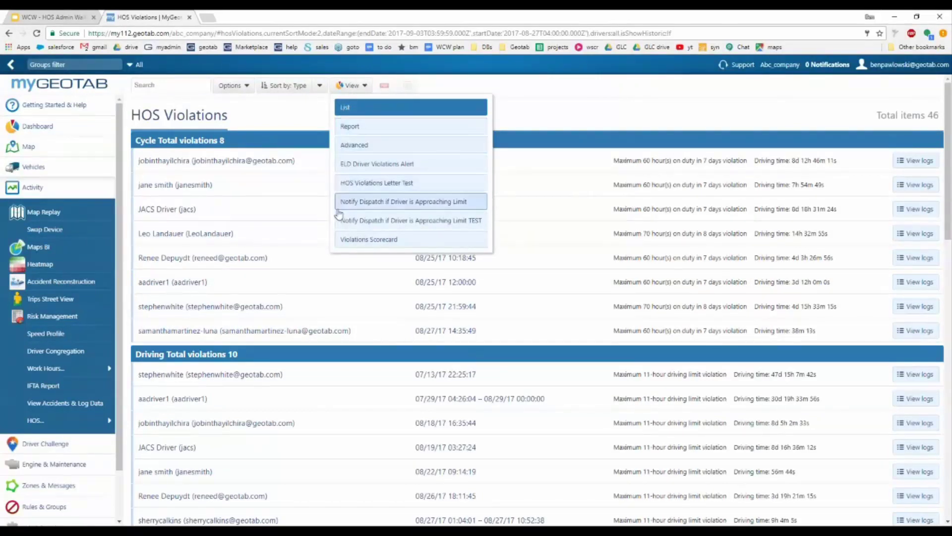
pyautogui.click(374, 130)
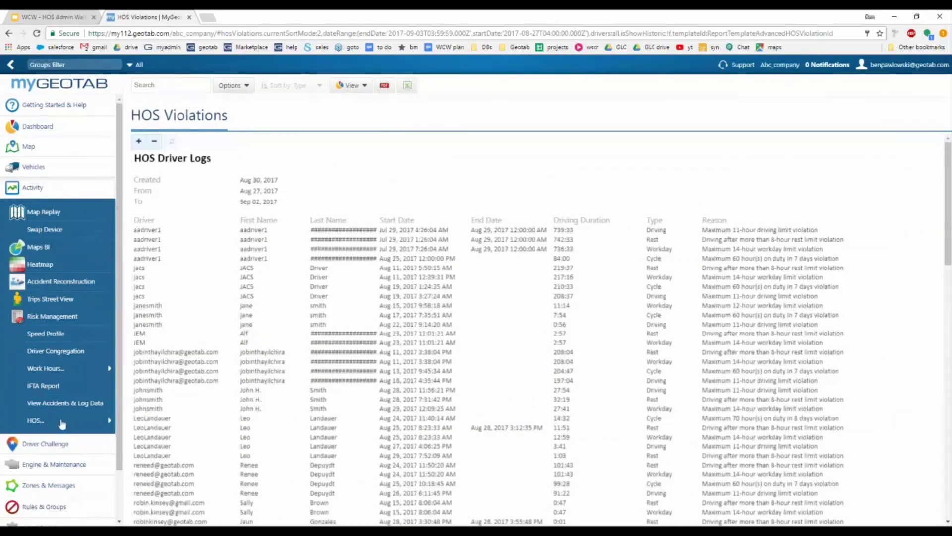
pyautogui.moveTo(115, 420)
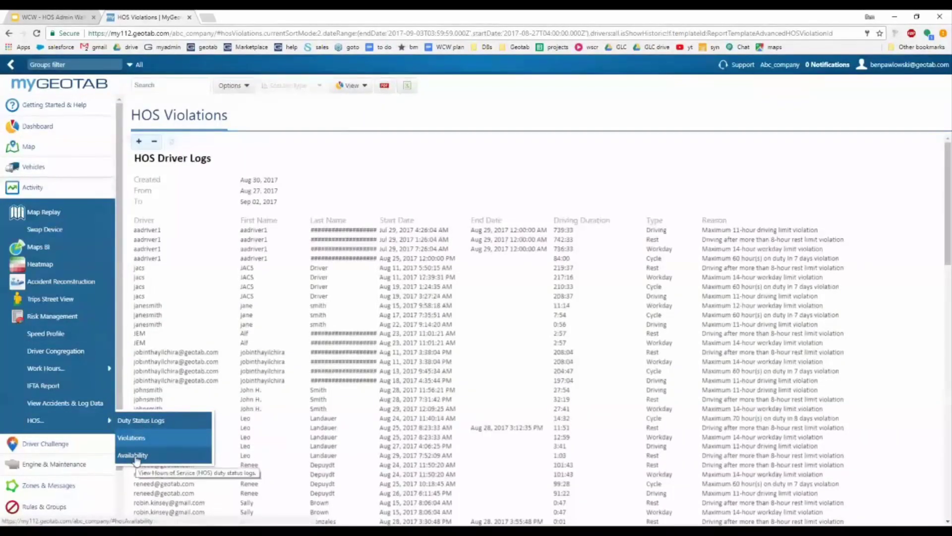
# Step: Open HOS Availability and scroll through drivers' remaining rest, driving, workday and cycle hours
pyautogui.click(131, 456)
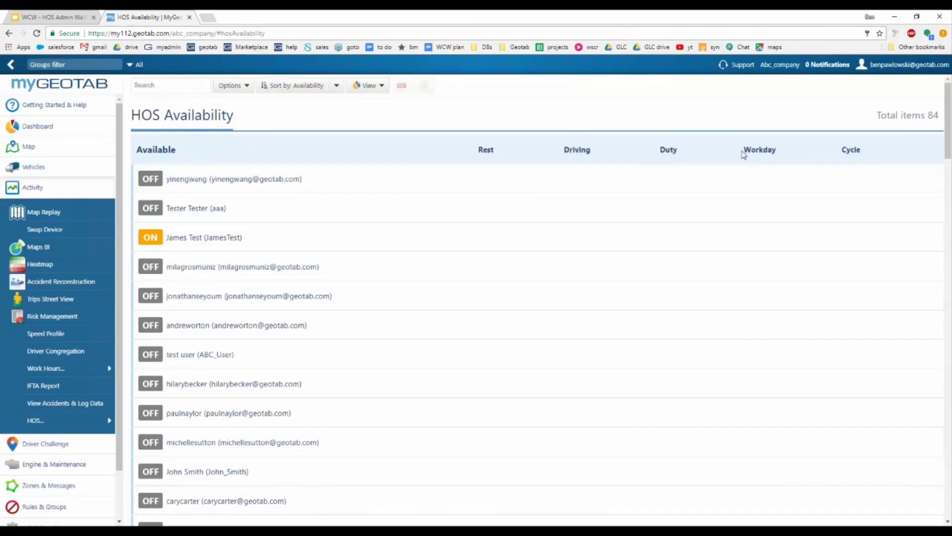
pyautogui.scroll(-10, 814, 203)
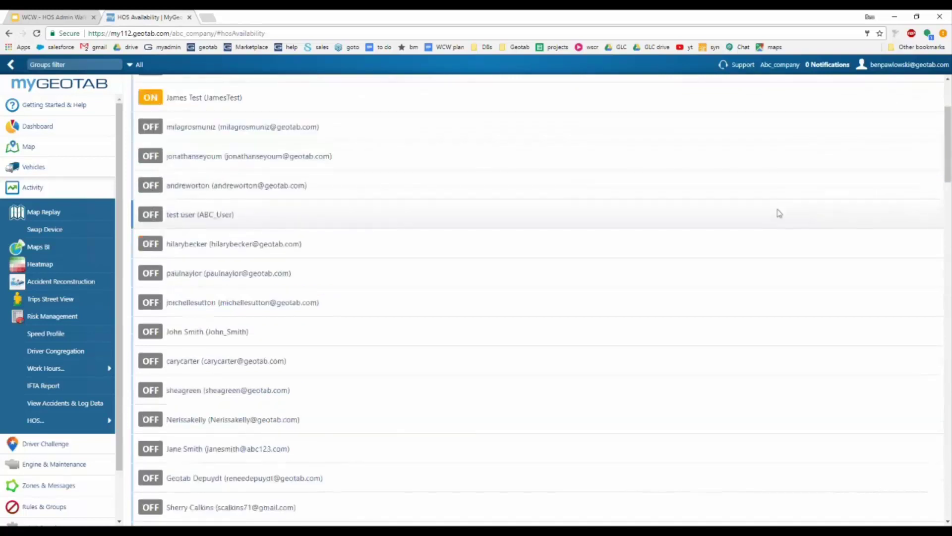
pyautogui.scroll(-1, 514, 238)
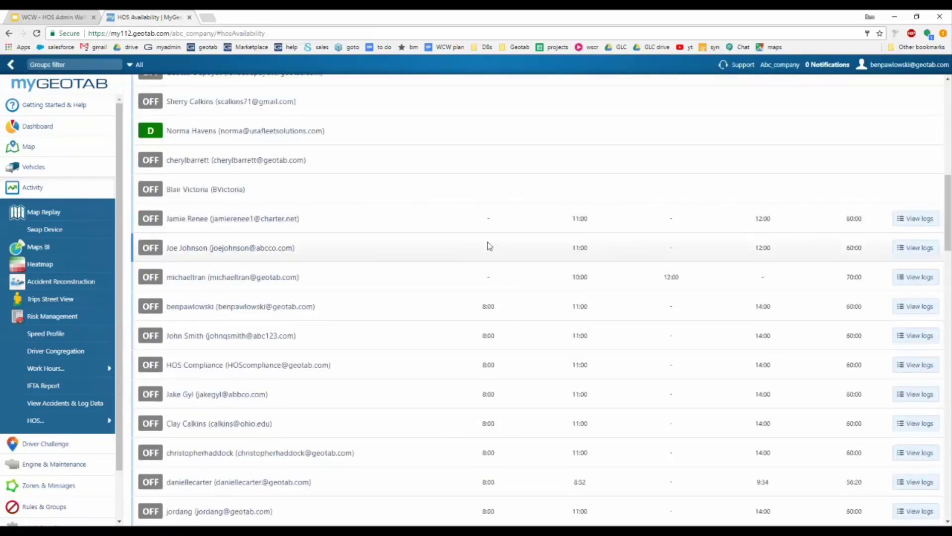
pyautogui.scroll(-6, 478, 243)
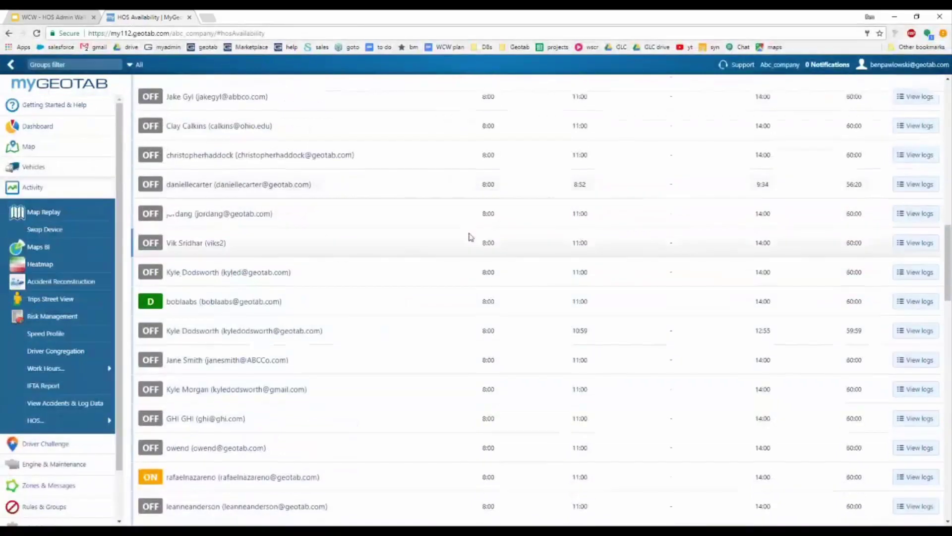
pyautogui.scroll(-6, 475, 245)
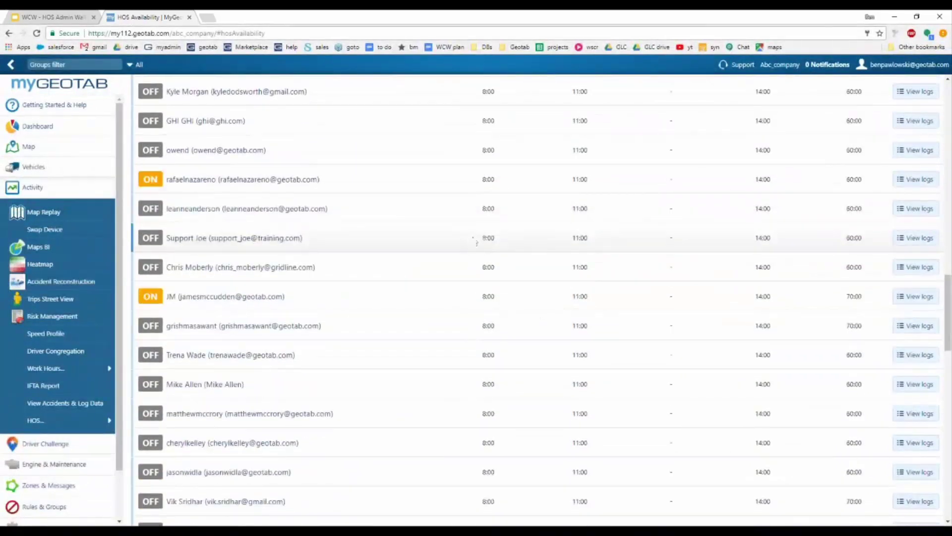
pyautogui.scroll(-6, 912, 272)
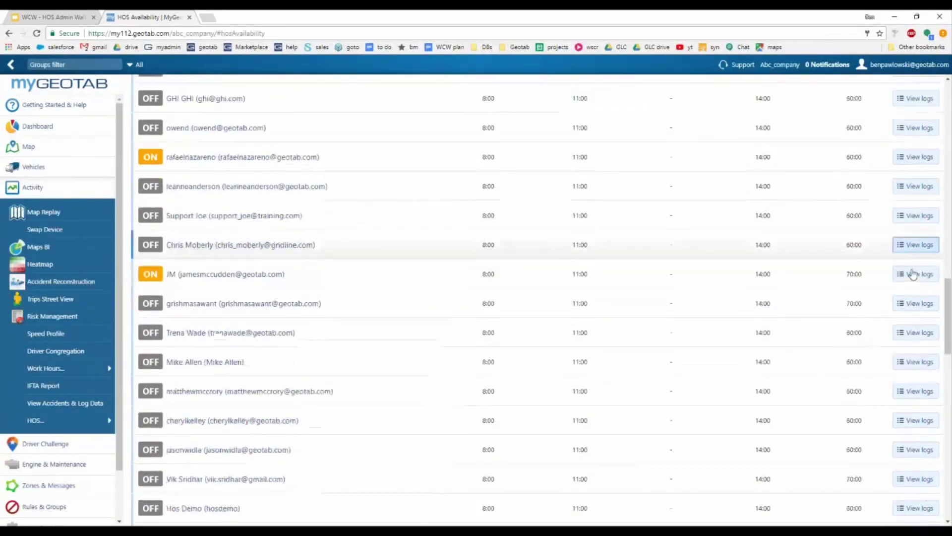
pyautogui.scroll(-3, 510, 299)
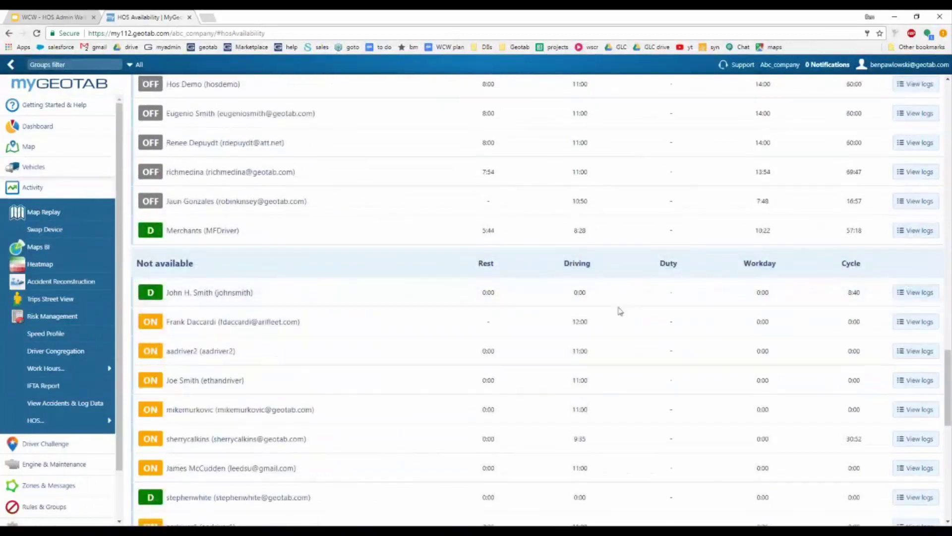
pyautogui.scroll(-2, 510, 300)
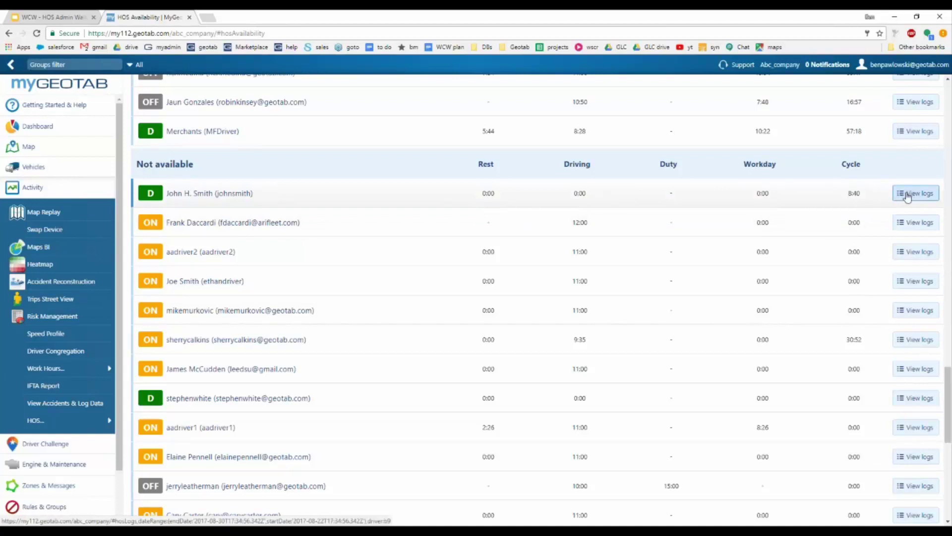
pyautogui.middleClick(908, 195)
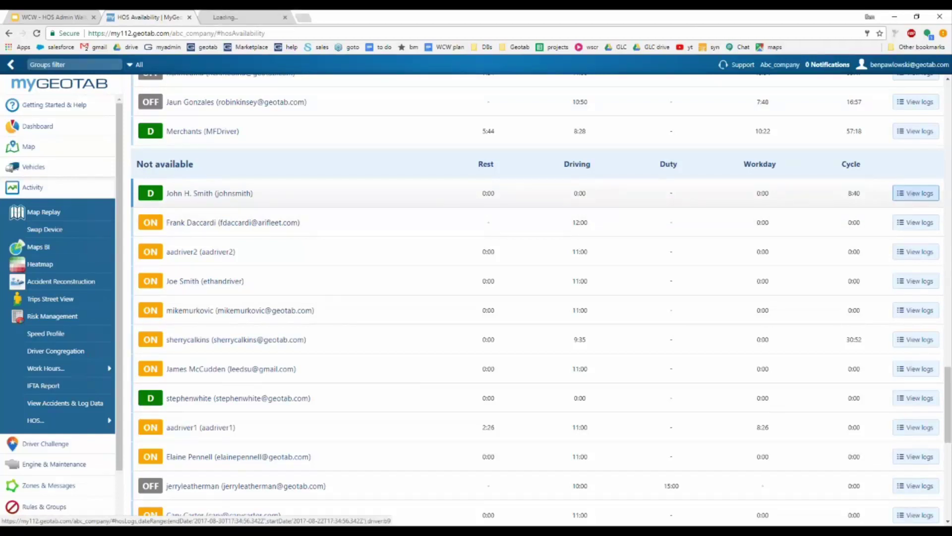
pyautogui.click(243, 18)
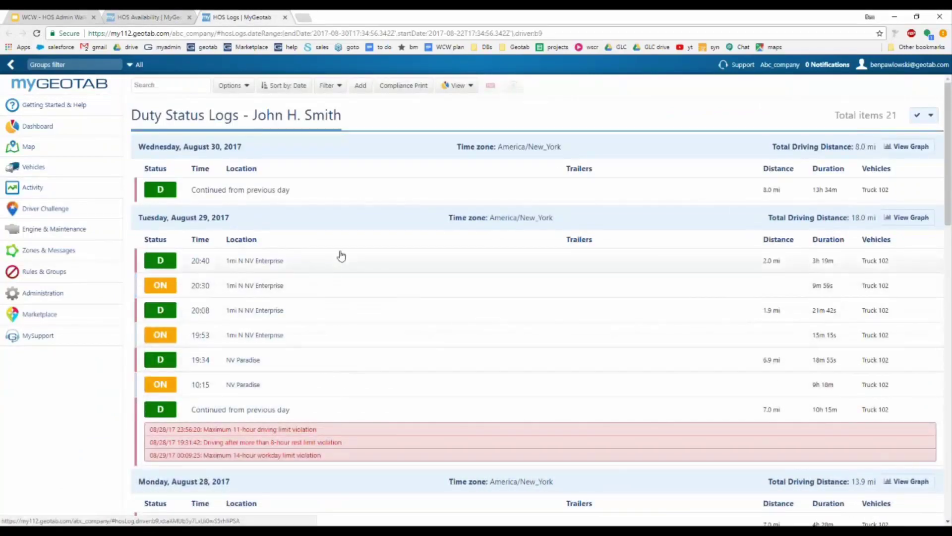
pyautogui.click(285, 18)
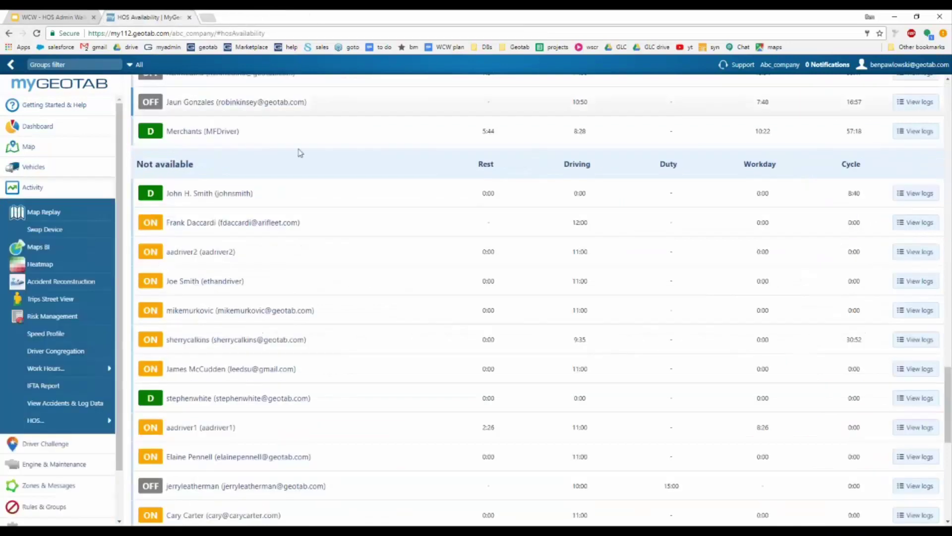
pyautogui.scroll(15, 330, 195)
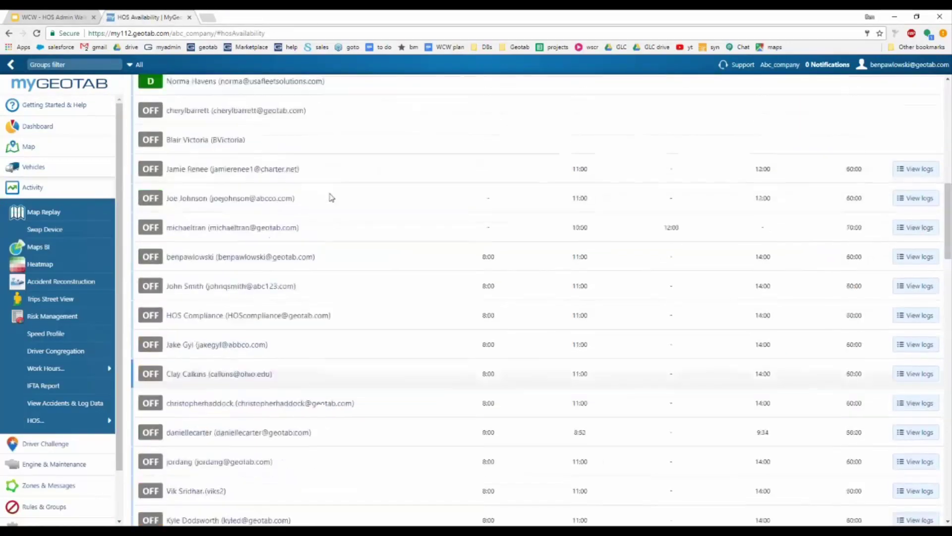
# Step: Sort the 84-driver HOS Availability list by Rest and collapse the Activity sidebar group
pyautogui.click(338, 85)
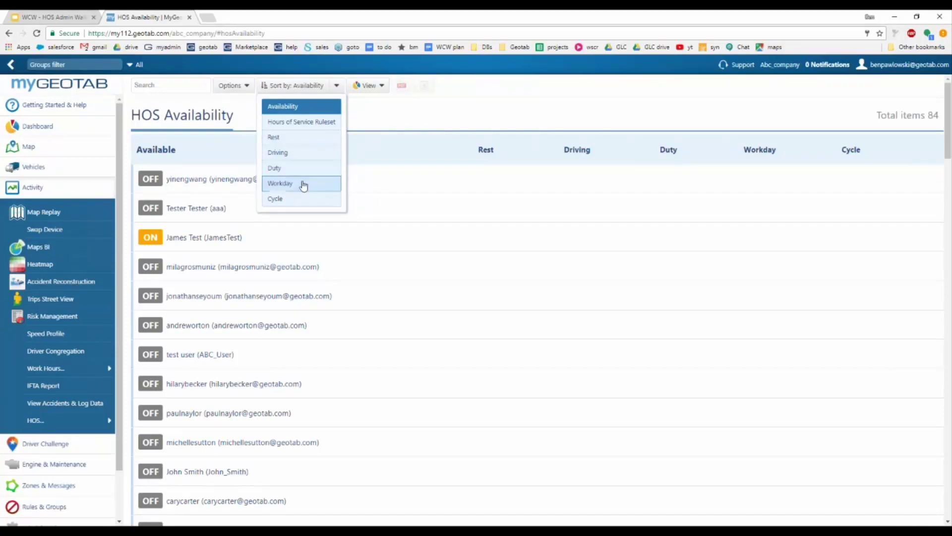
pyautogui.click(306, 138)
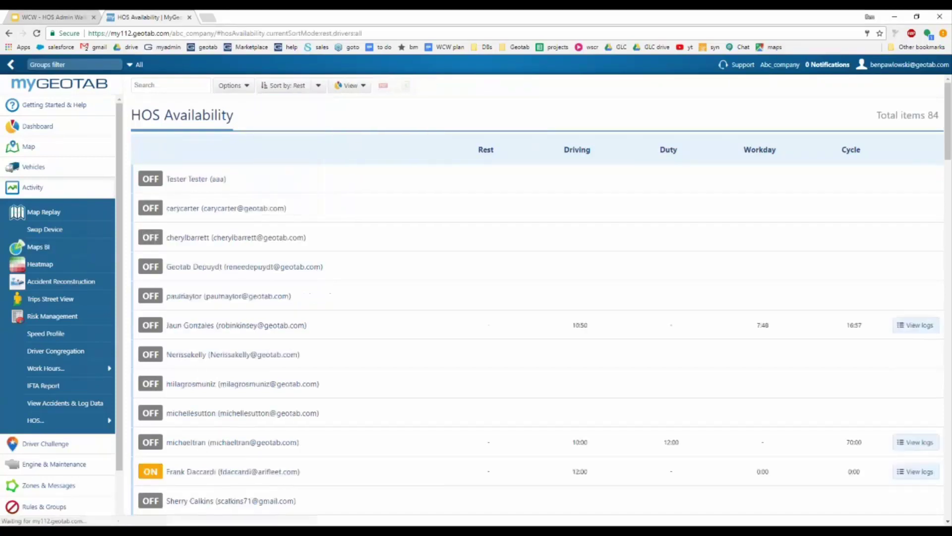
pyautogui.scroll(-3, 357, 208)
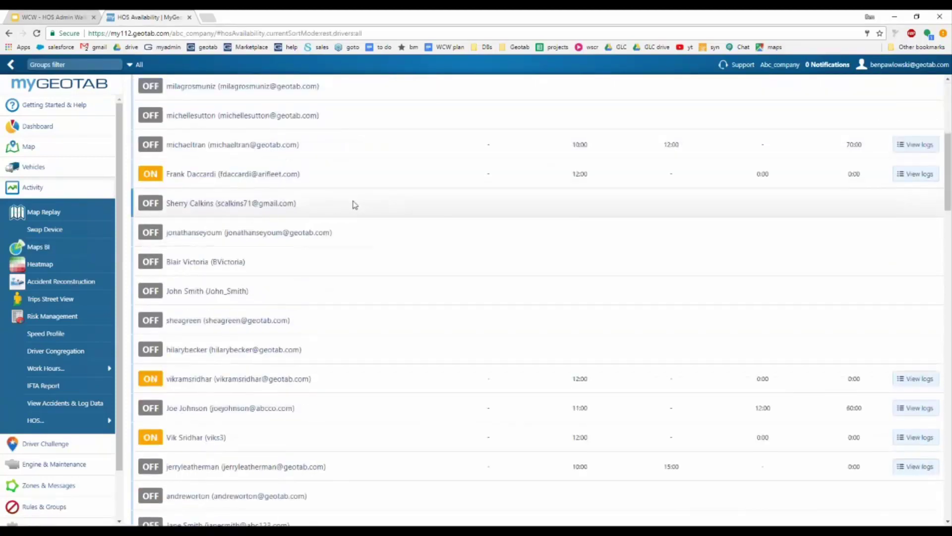
pyautogui.scroll(5, 355, 205)
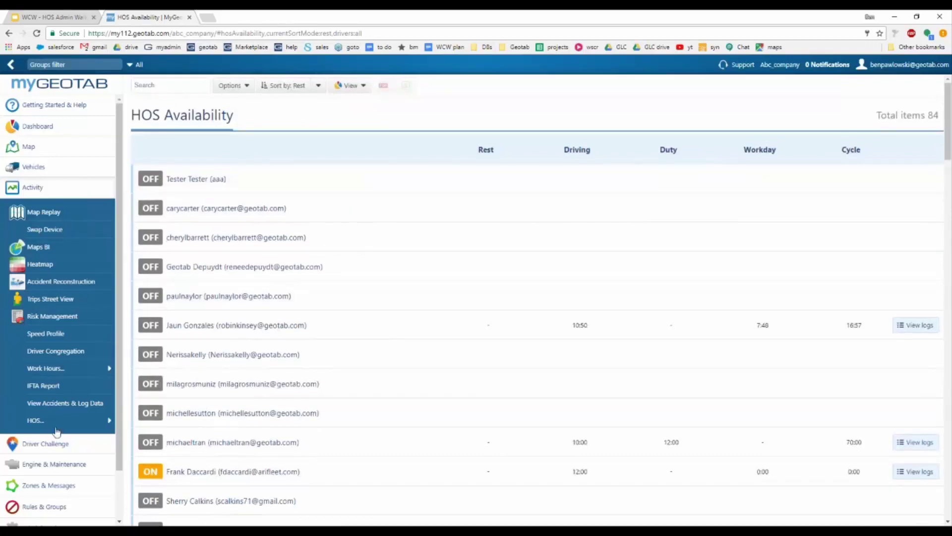
pyautogui.moveTo(58, 426)
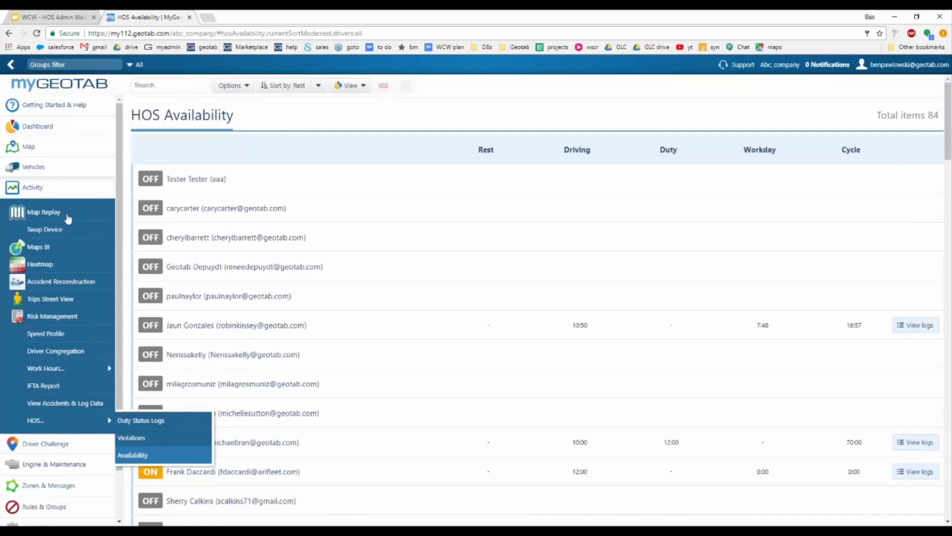
pyautogui.click(56, 187)
# Step: Go to the DVIR page under Engine & Maintenance in the sidebar
pyautogui.click(43, 231)
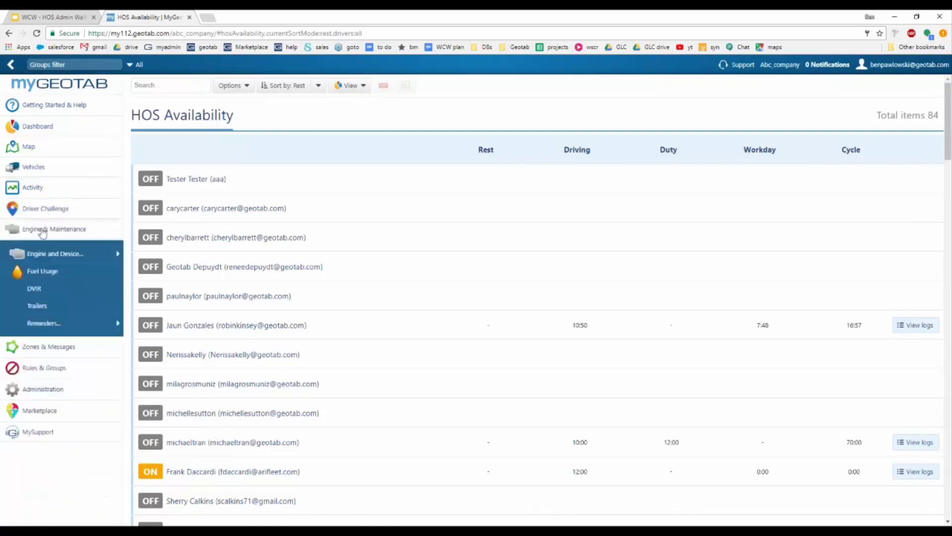
pyautogui.click(44, 293)
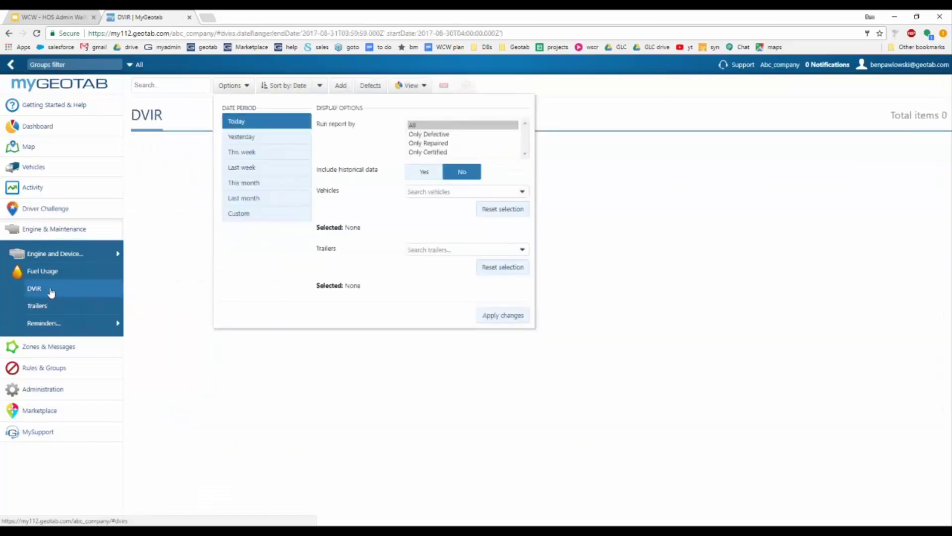
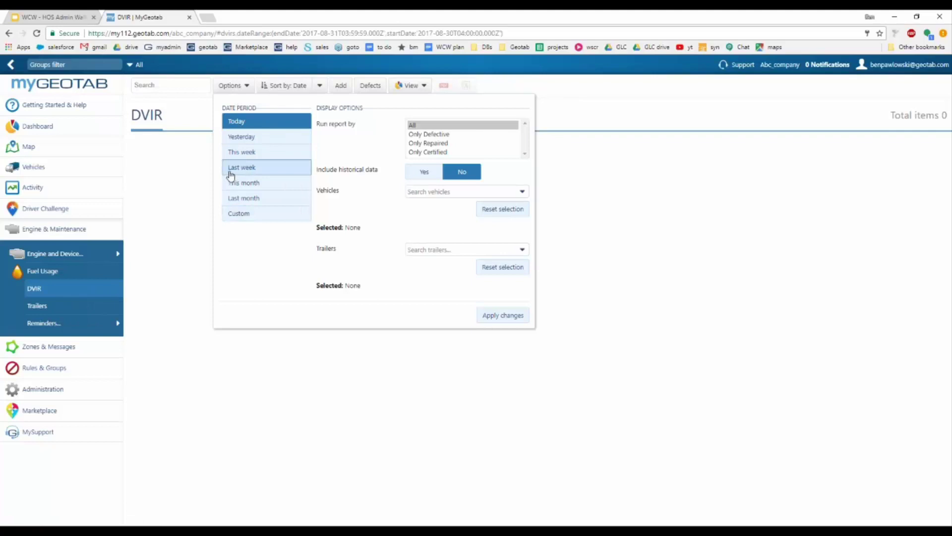
# Step: Set the DVIR report to This month for all vehicles with historical data off, and apply it
pyautogui.click(262, 186)
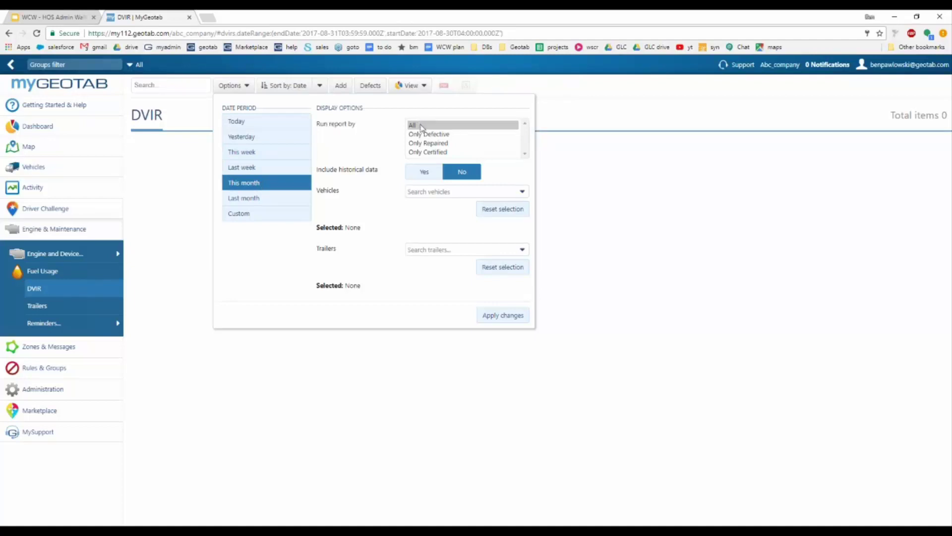
pyautogui.click(420, 127)
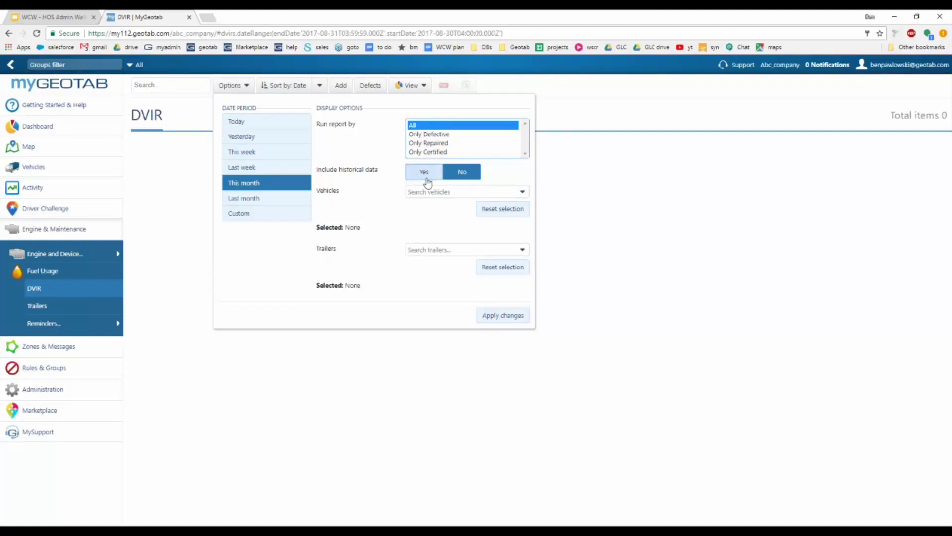
pyautogui.click(425, 174)
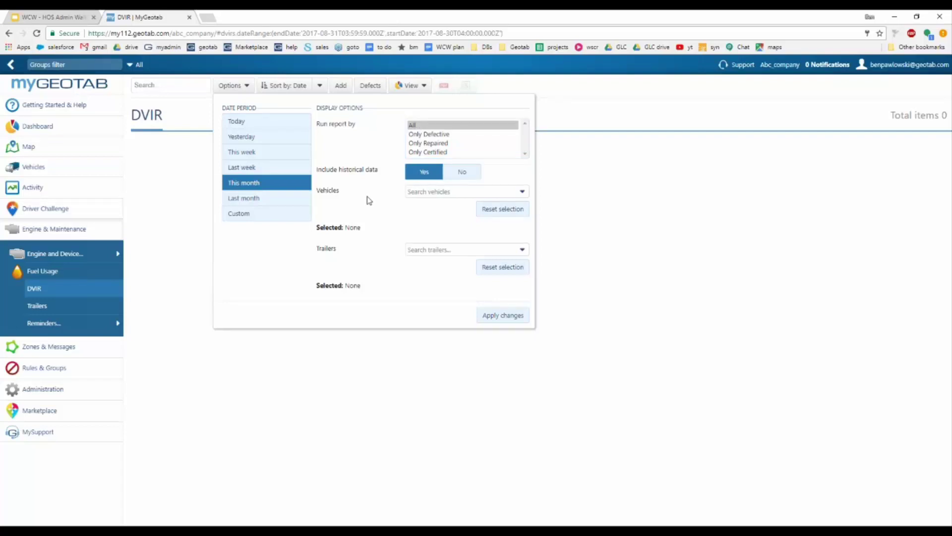
pyautogui.click(463, 177)
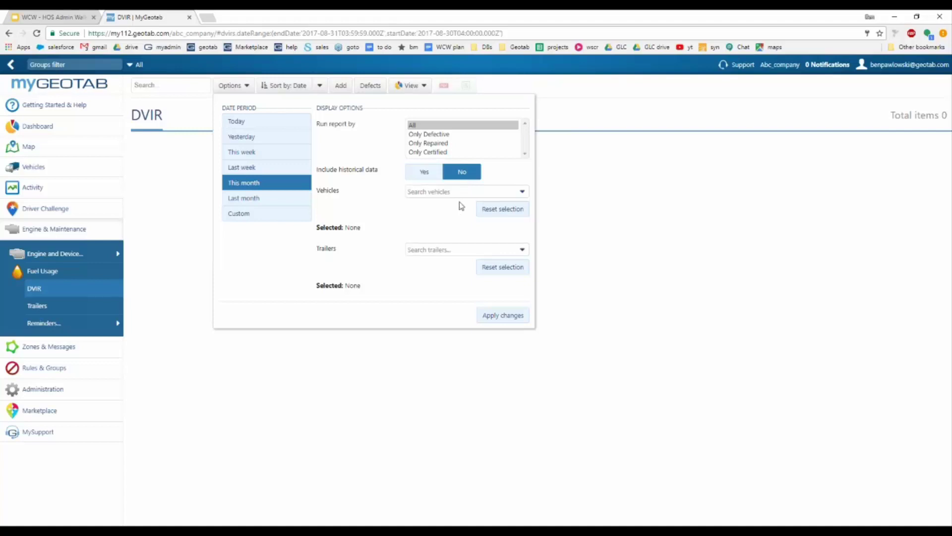
pyautogui.click(522, 191)
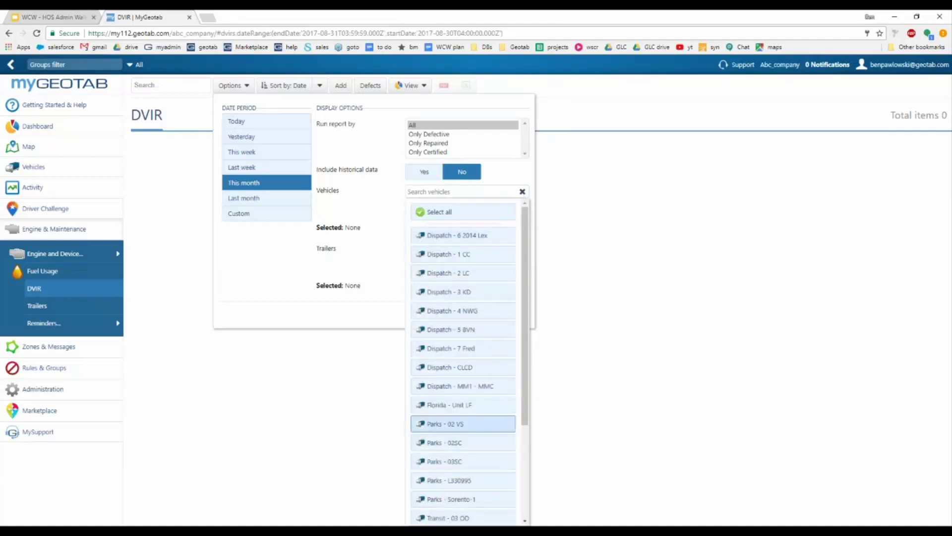
pyautogui.click(479, 212)
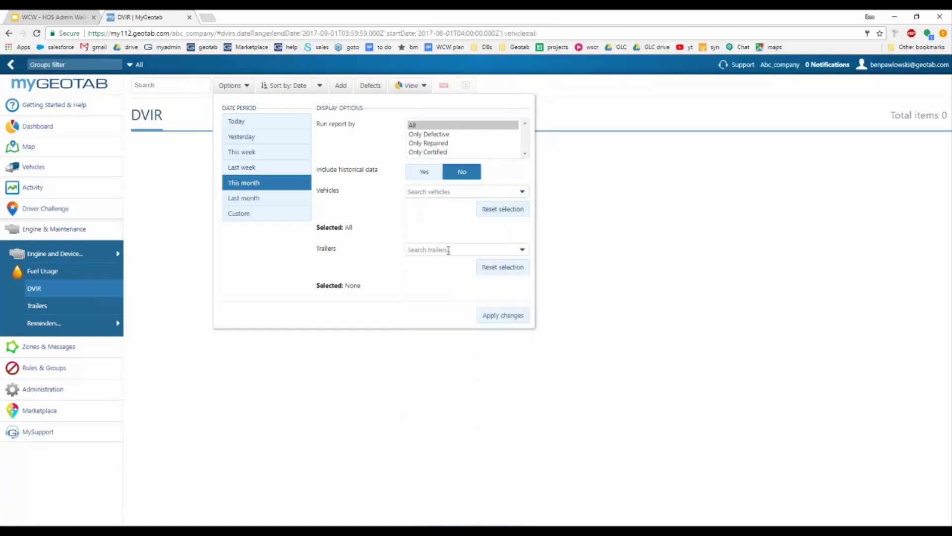
pyautogui.click(522, 249)
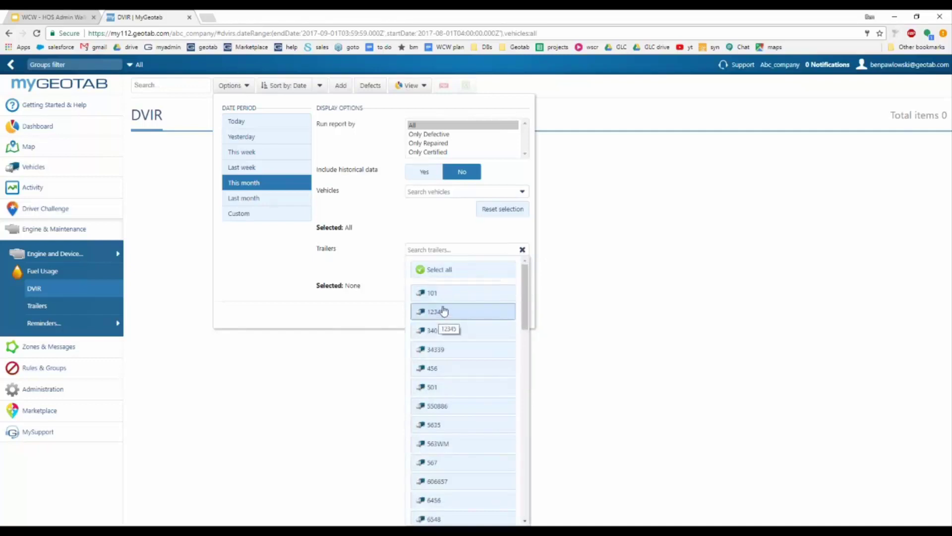
pyautogui.click(378, 266)
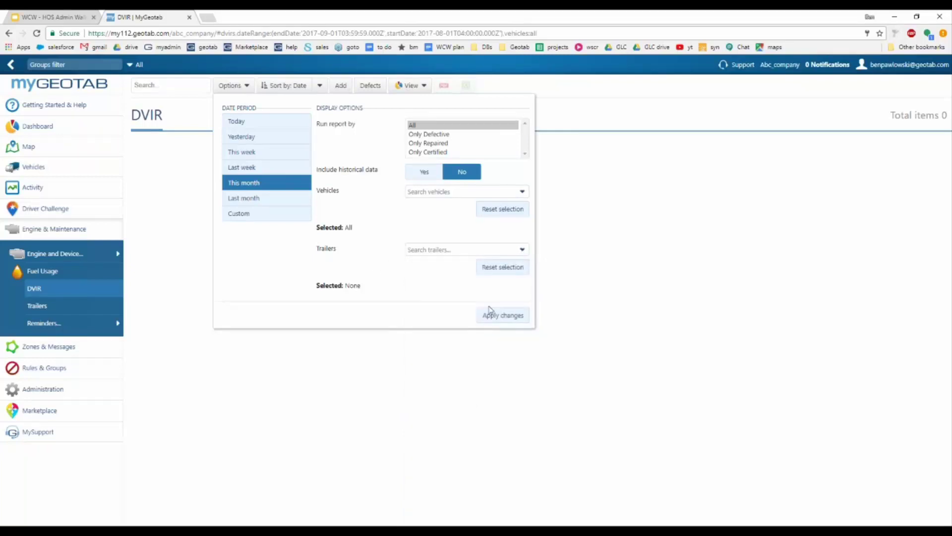
pyautogui.click(493, 317)
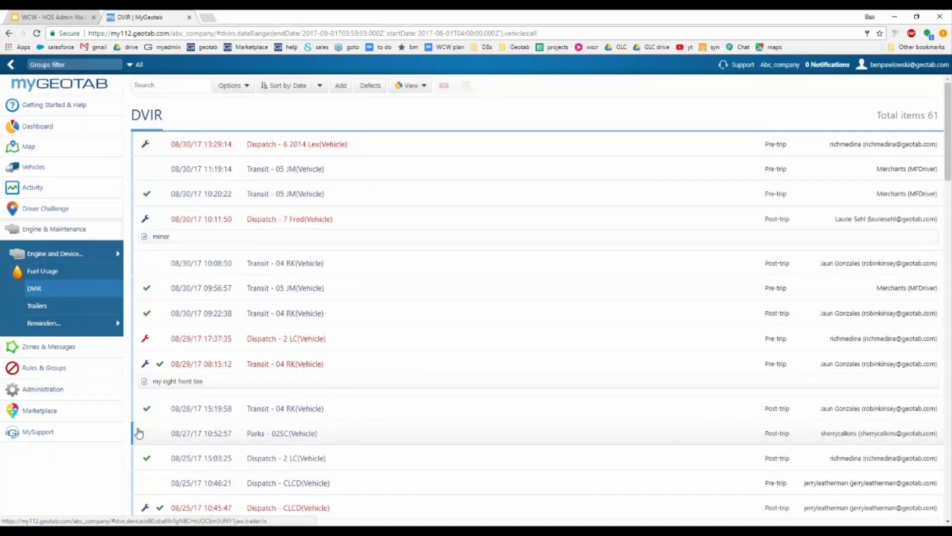
# Step: Browse the DVIR list and open the 08/15/17 10:05:39 Dispatch - 1 CC post-trip inspection
pyautogui.moveTo(147, 201)
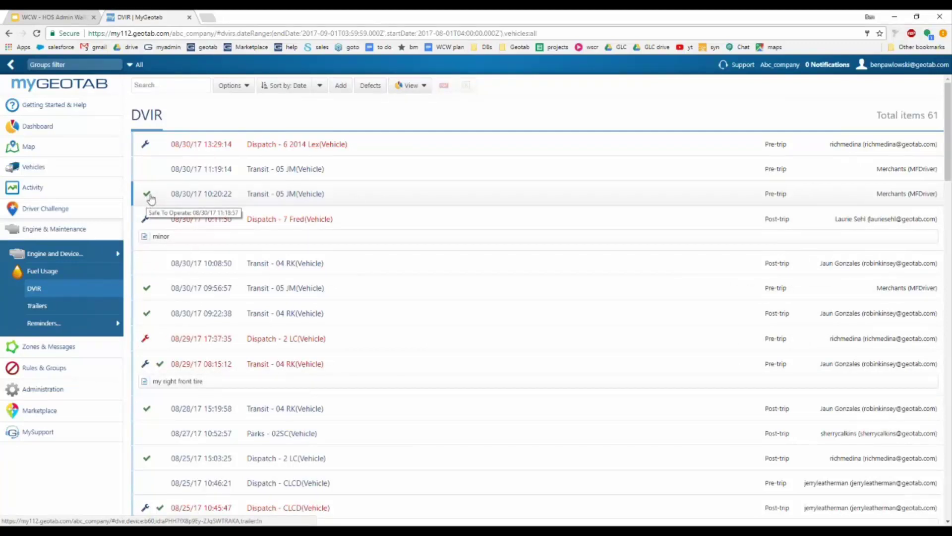
pyautogui.moveTo(148, 227)
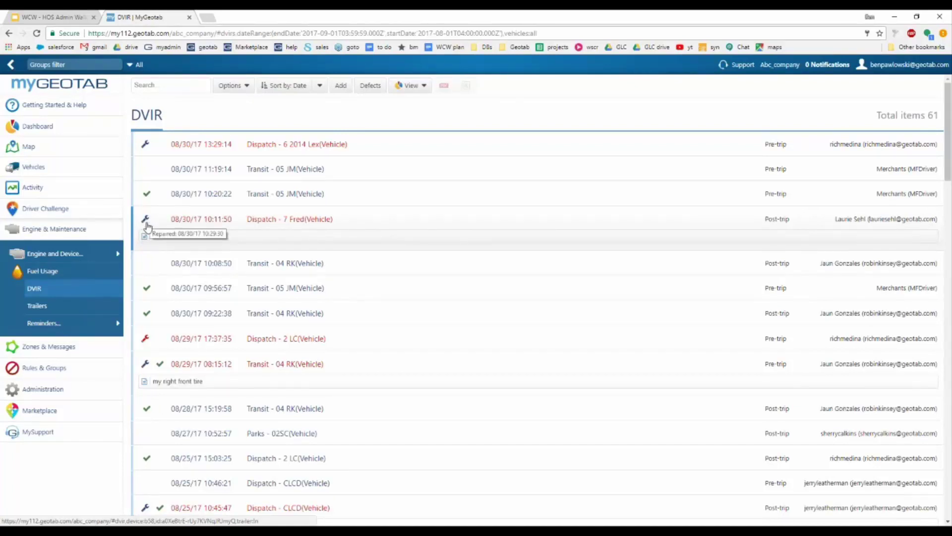
pyautogui.scroll(-7, 151, 233)
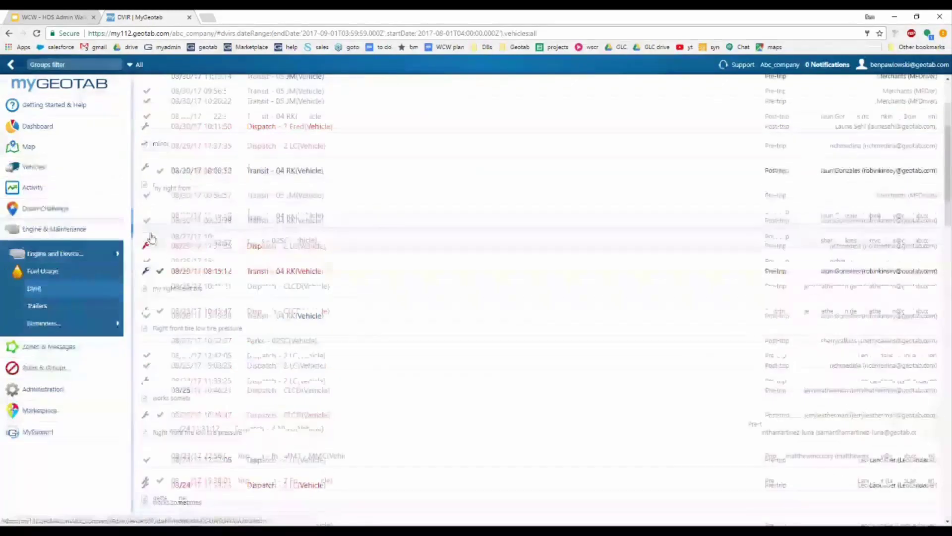
pyautogui.scroll(-3, 155, 243)
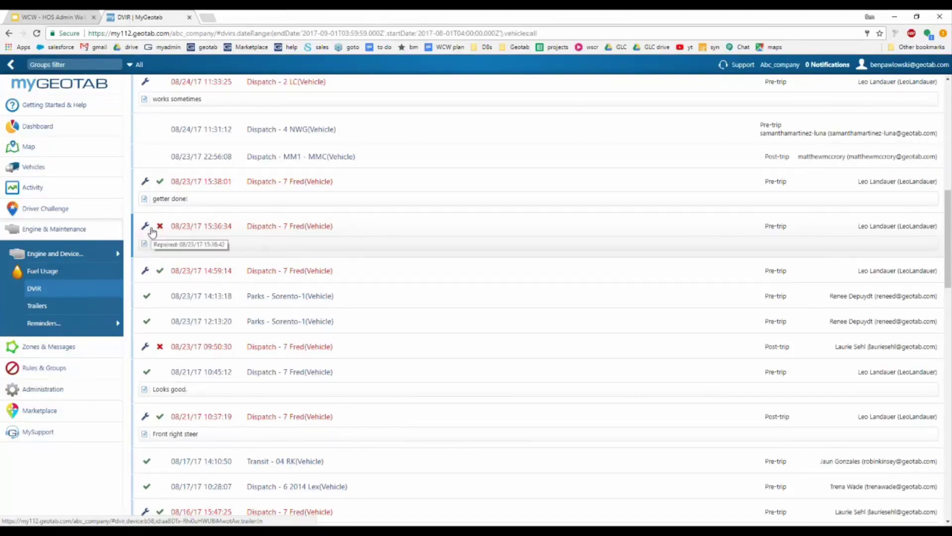
pyautogui.scroll(-7, 161, 238)
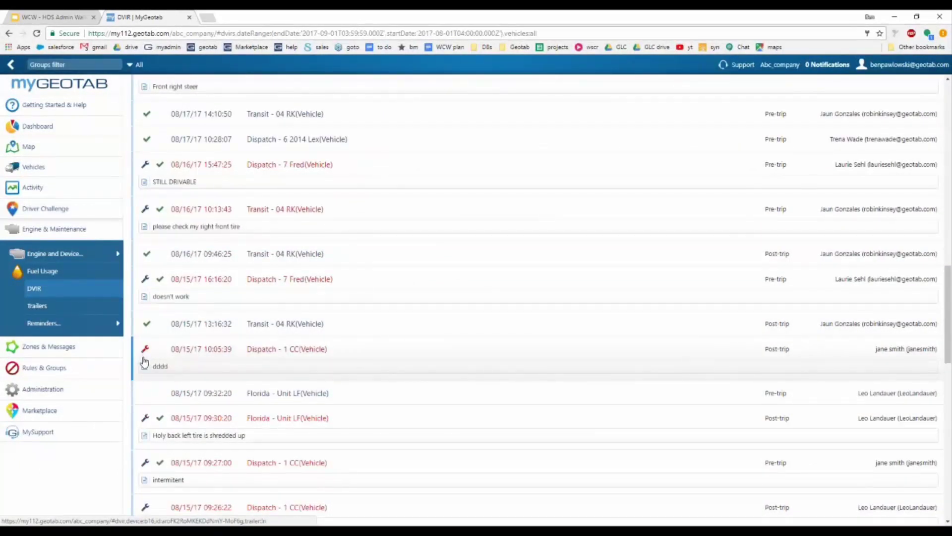
pyautogui.scroll(-1, 143, 361)
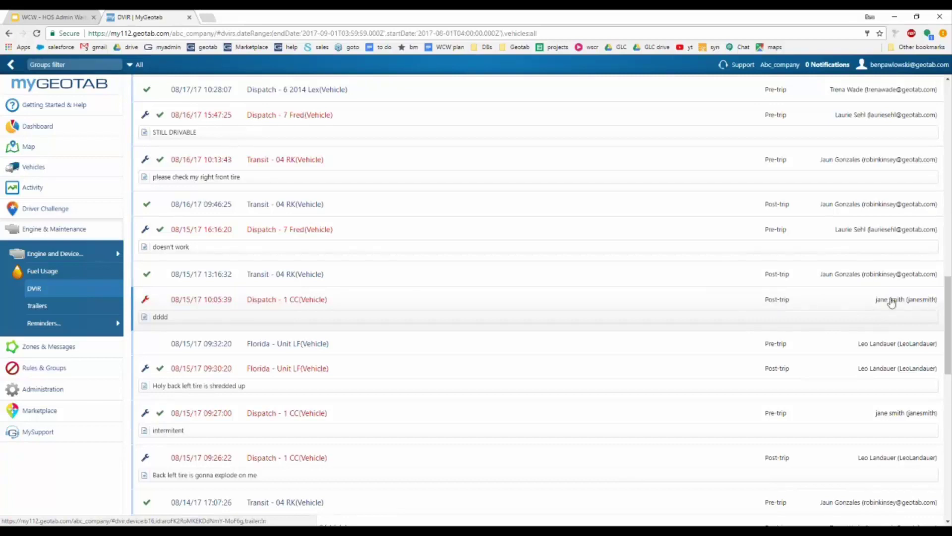
pyautogui.click(352, 298)
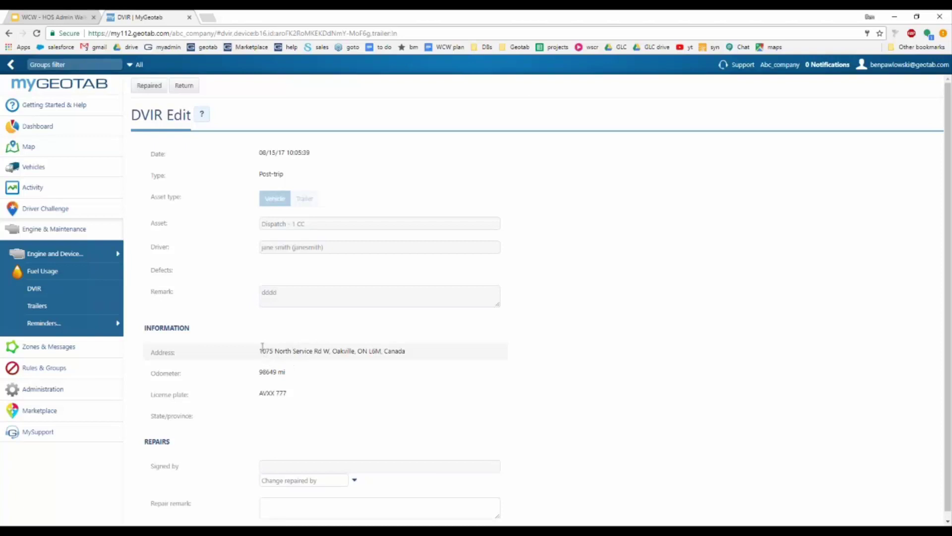
# Step: Mark the inspection repaired by a chosen driver with the repair remark 'replaced tire'
pyautogui.scroll(-1, 263, 342)
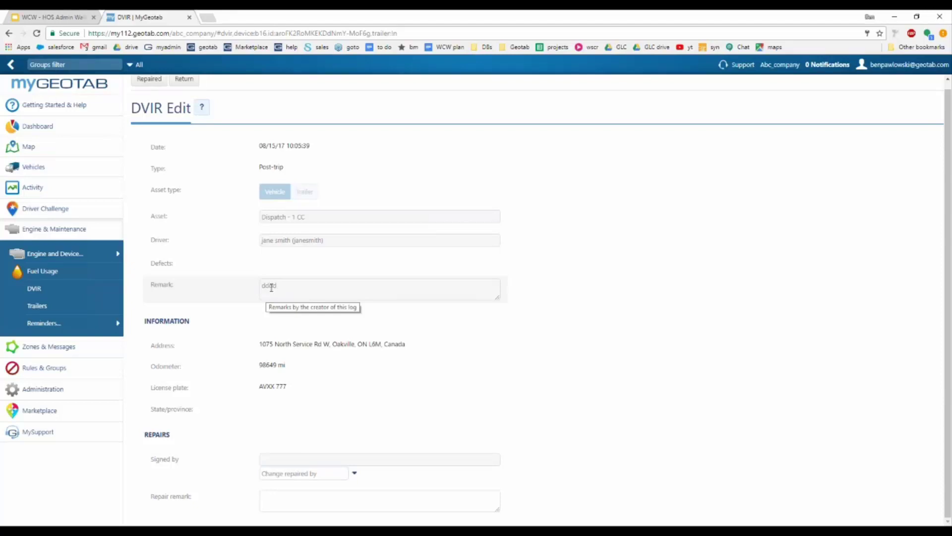
pyautogui.scroll(1, 246, 306)
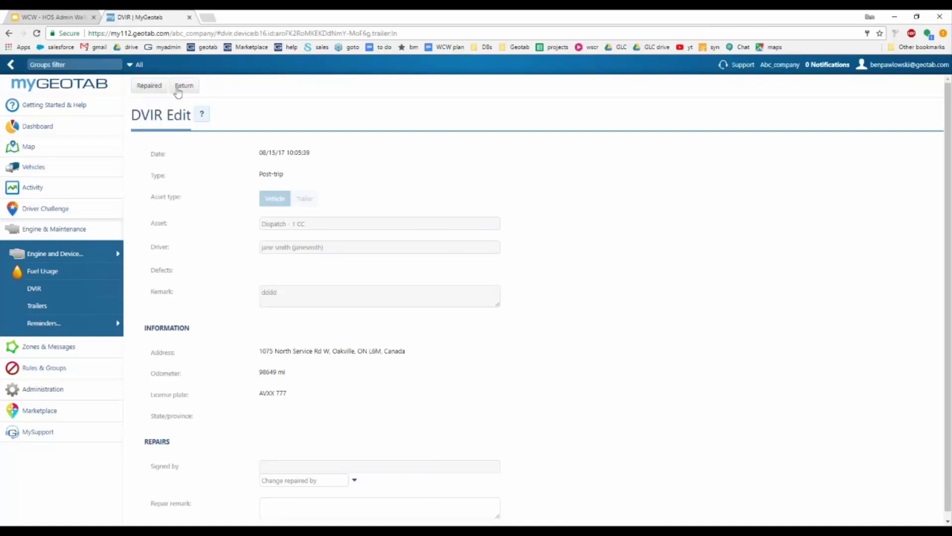
pyautogui.click(149, 88)
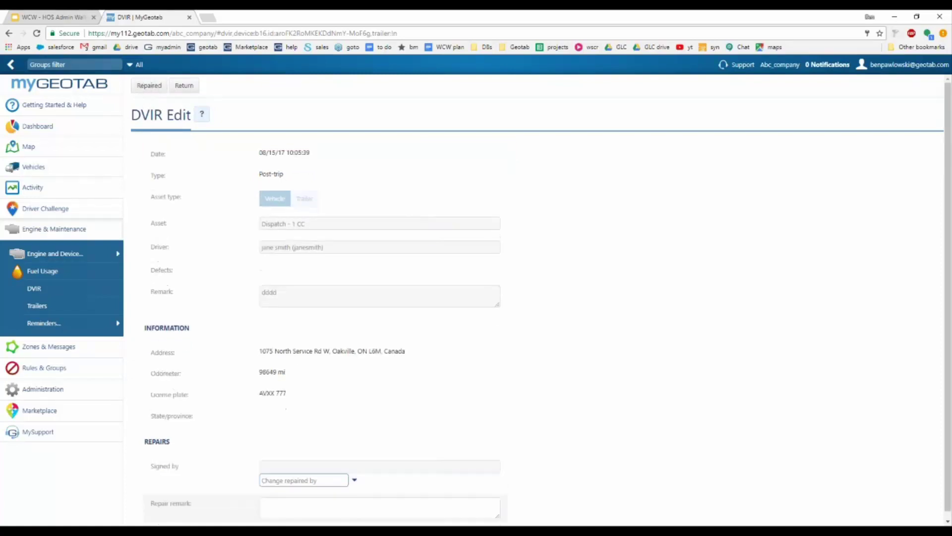
pyautogui.click(354, 482)
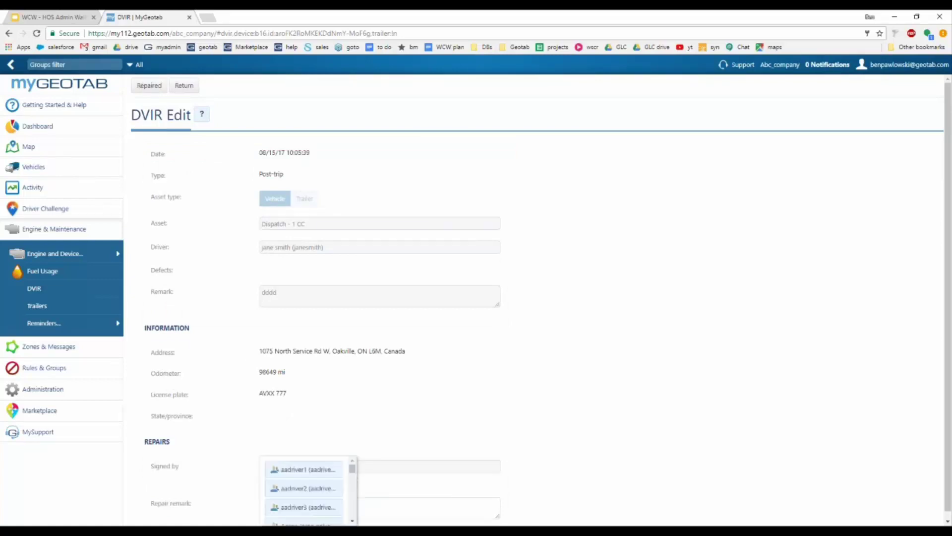
pyautogui.click(294, 469)
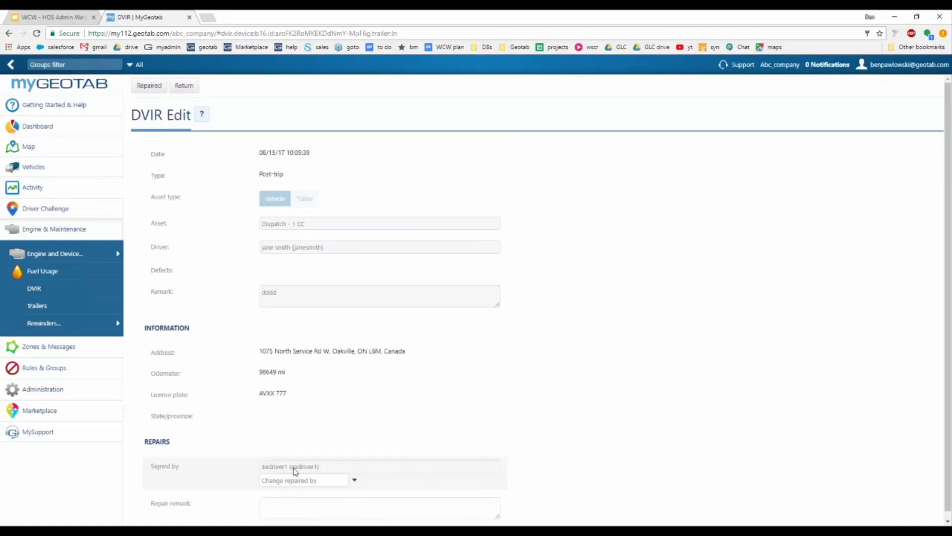
pyautogui.click(297, 502)
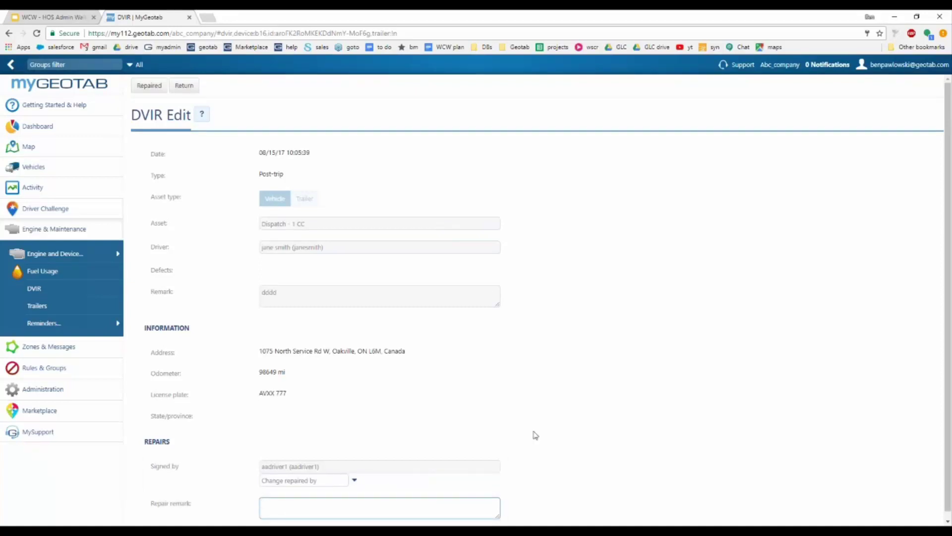
pyautogui.write('replaced tire')
pyautogui.click(150, 86)
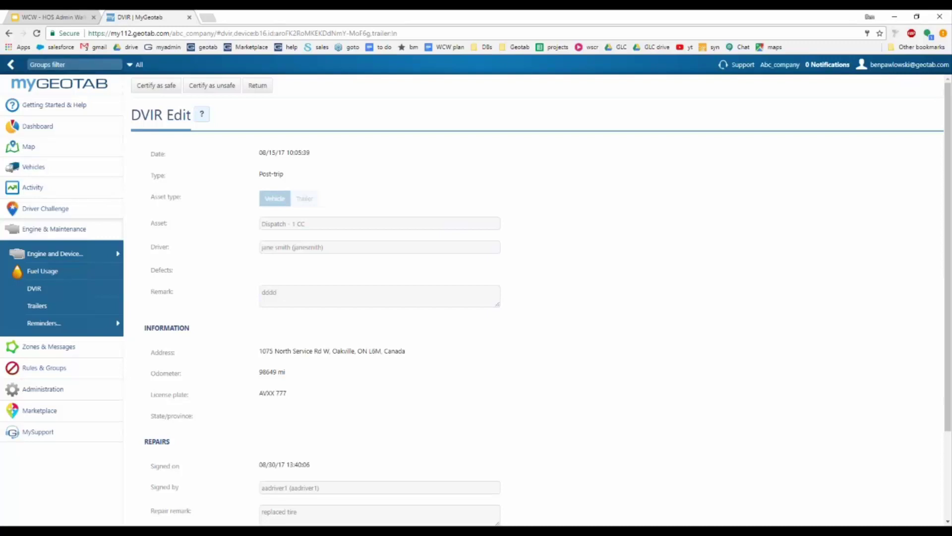
# Step: Pick the certifying user by search, add the remark 'certified', and certify the inspection as safe
pyautogui.scroll(-2, 350, 393)
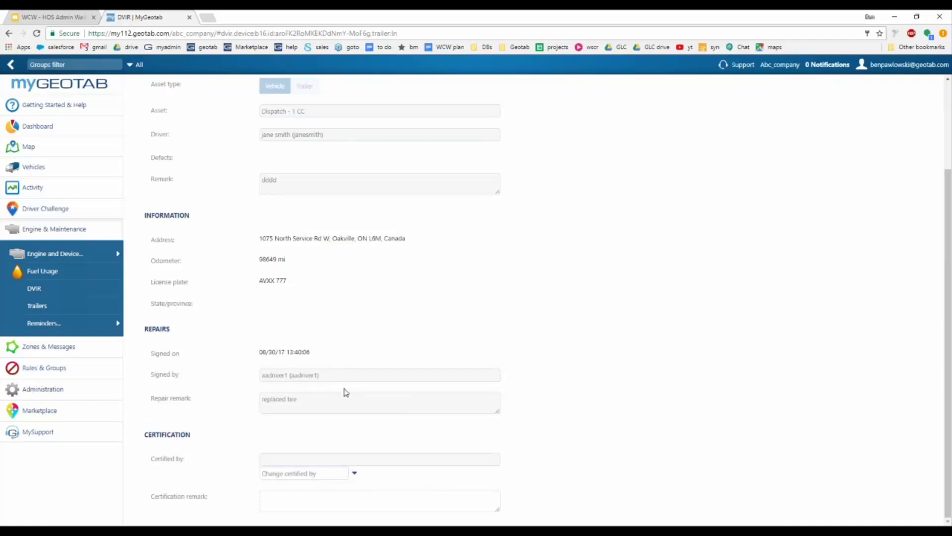
pyautogui.click(355, 473)
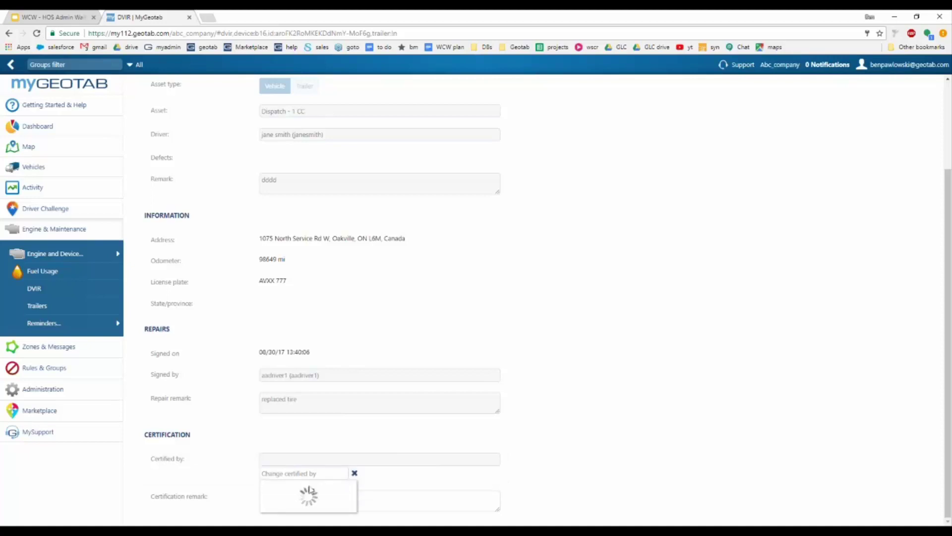
pyautogui.click(321, 473)
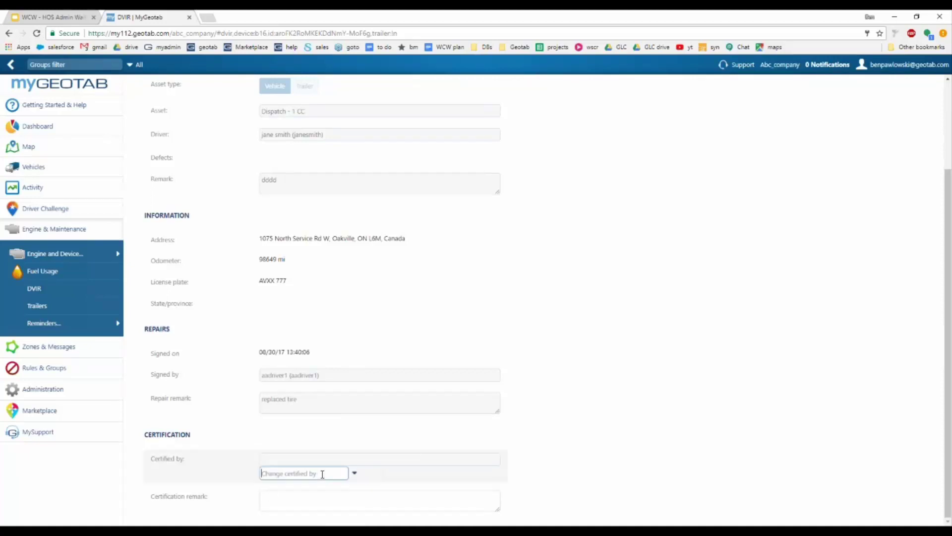
pyautogui.write('paw')
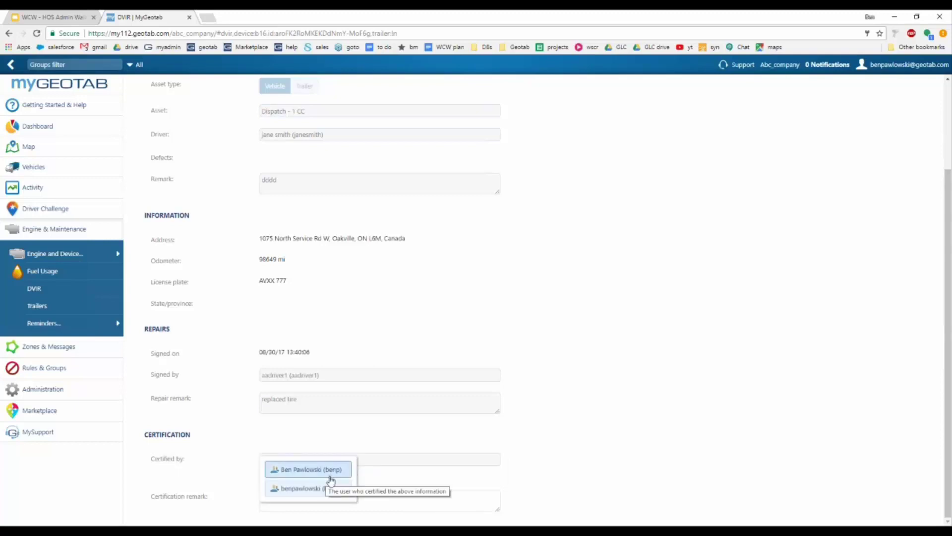
pyautogui.click(321, 490)
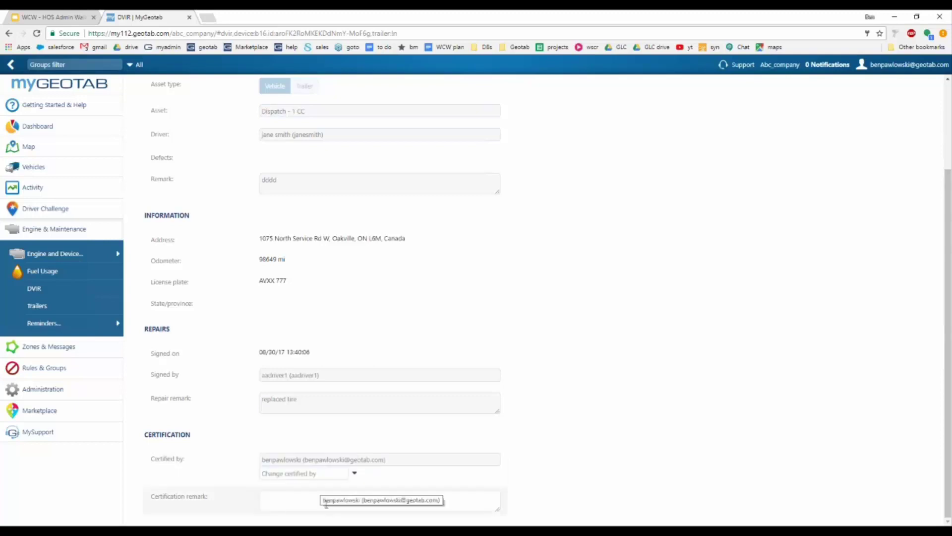
pyautogui.click(290, 501)
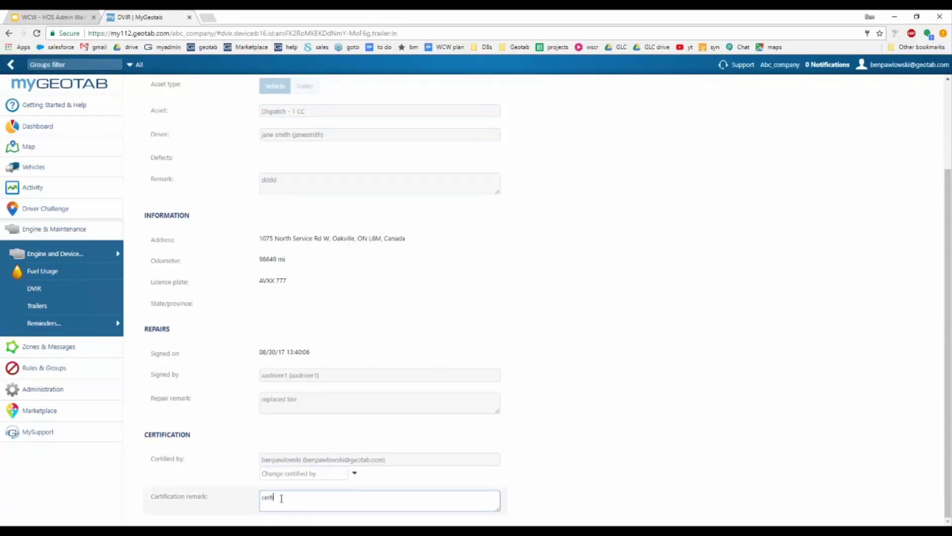
pyautogui.scroll(3, 631, 376)
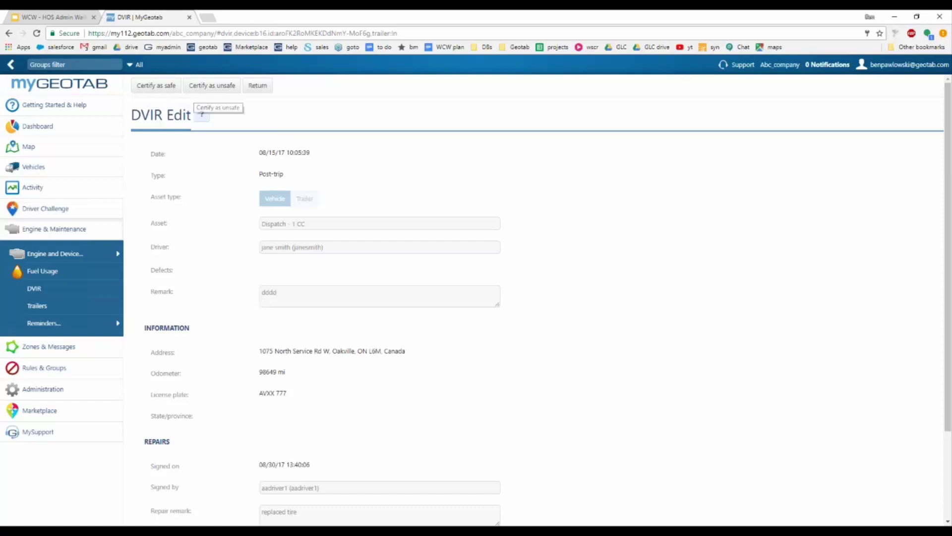
pyautogui.click(149, 88)
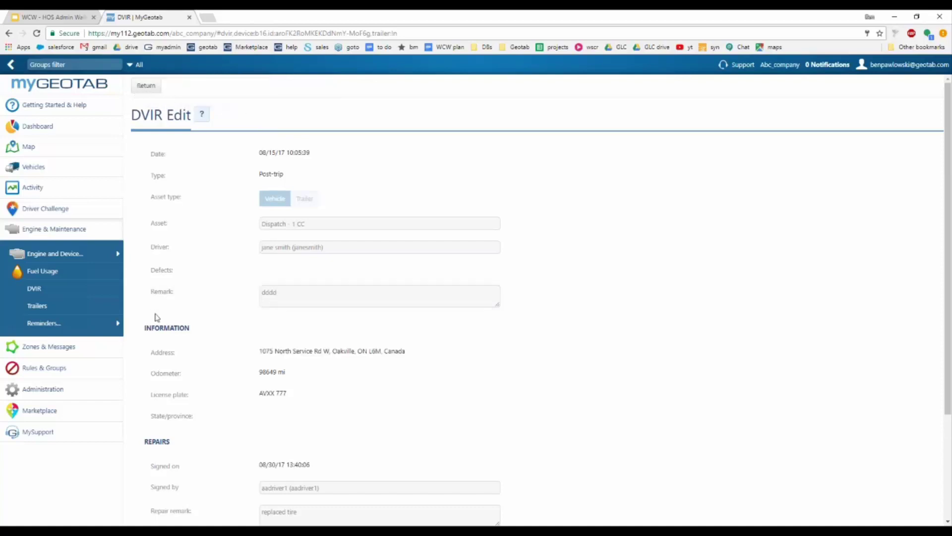
# Step: Check the Certification section, then return to the 61-record DVIR list
pyautogui.scroll(-3, 225, 331)
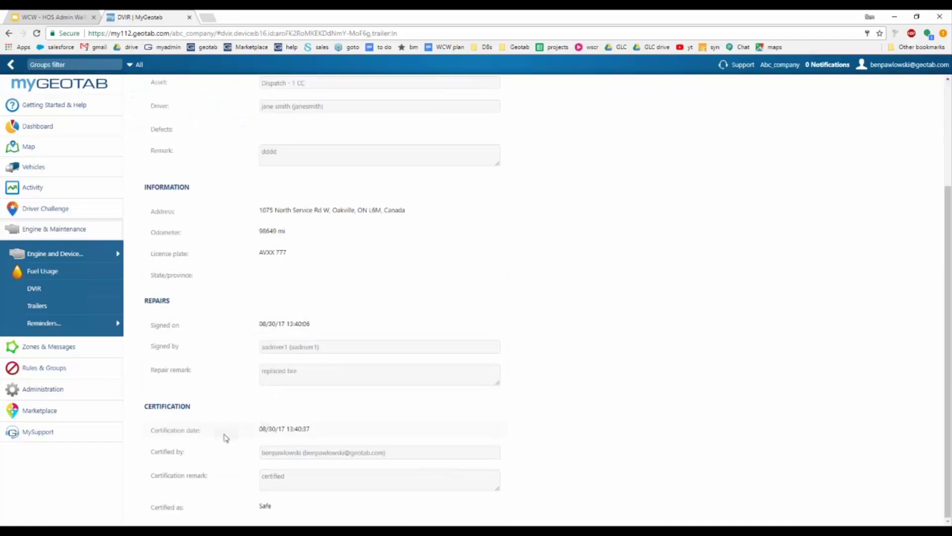
pyautogui.scroll(5, 253, 342)
pyautogui.click(153, 89)
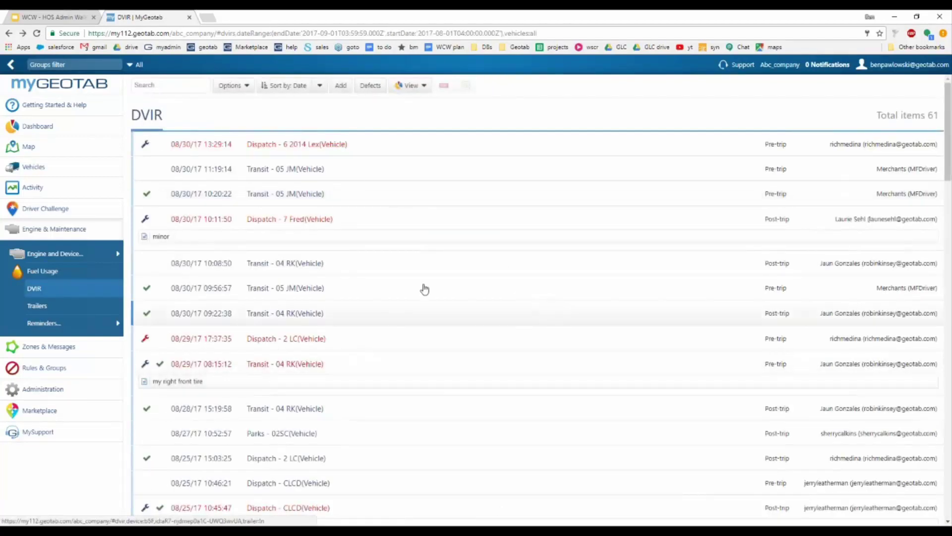
pyautogui.click(413, 87)
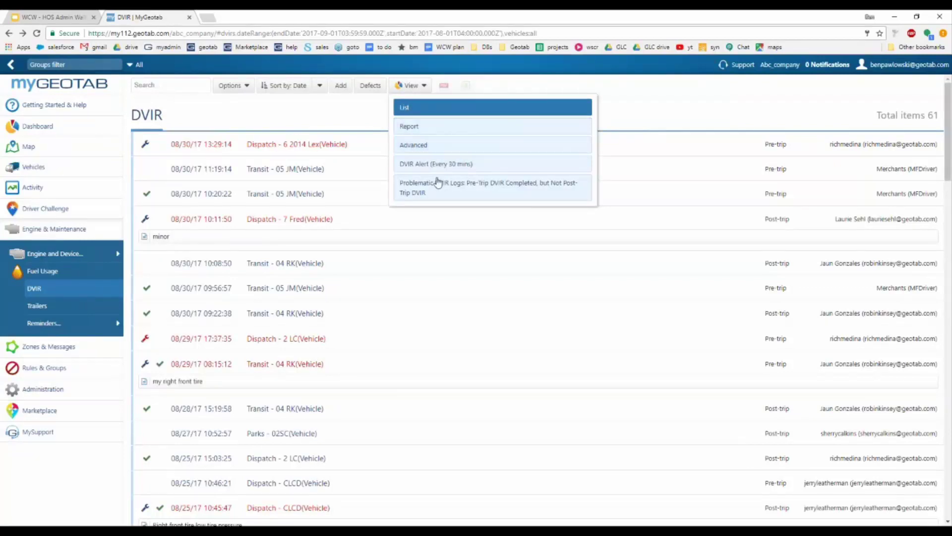
pyautogui.click(354, 122)
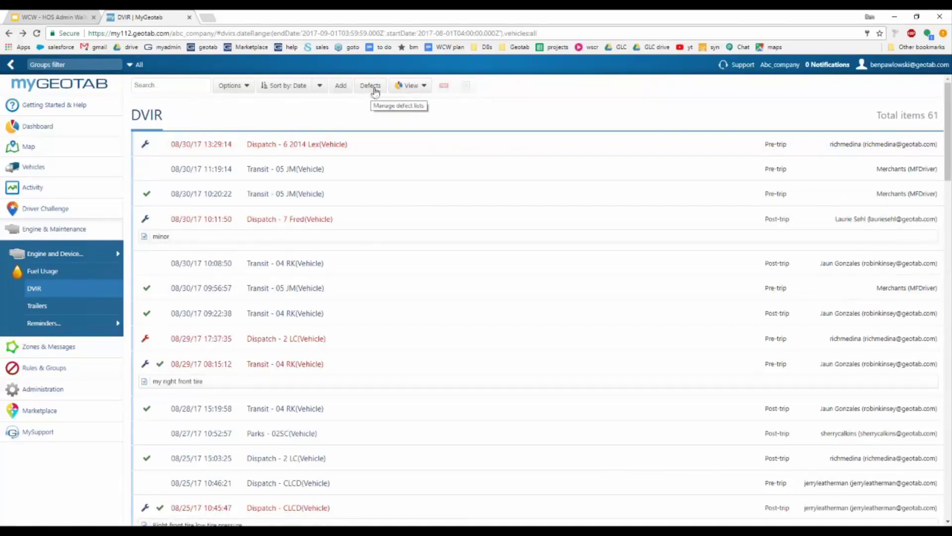
# Step: Open Defect Lists from the DVIR toolbar, browse its 25 lists, and start a new list
pyautogui.click(372, 86)
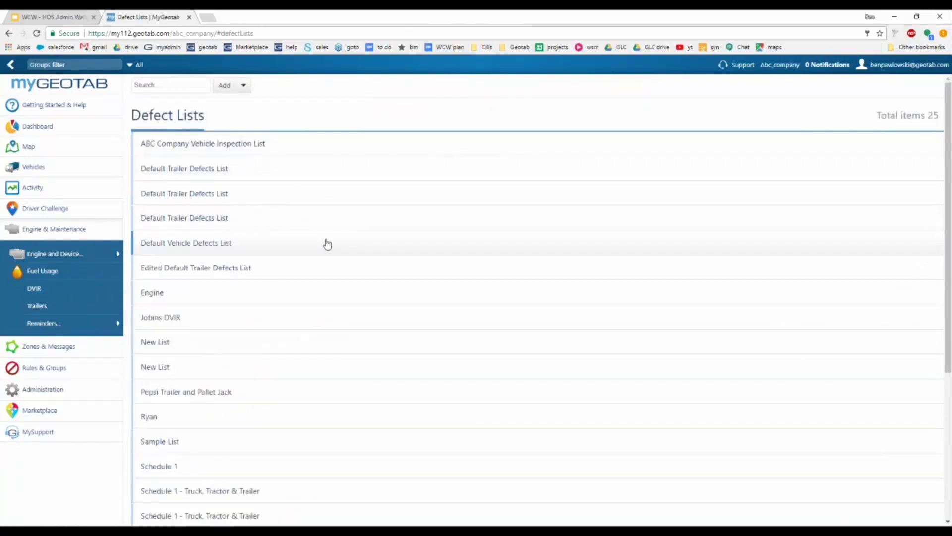
pyautogui.scroll(-4, 278, 277)
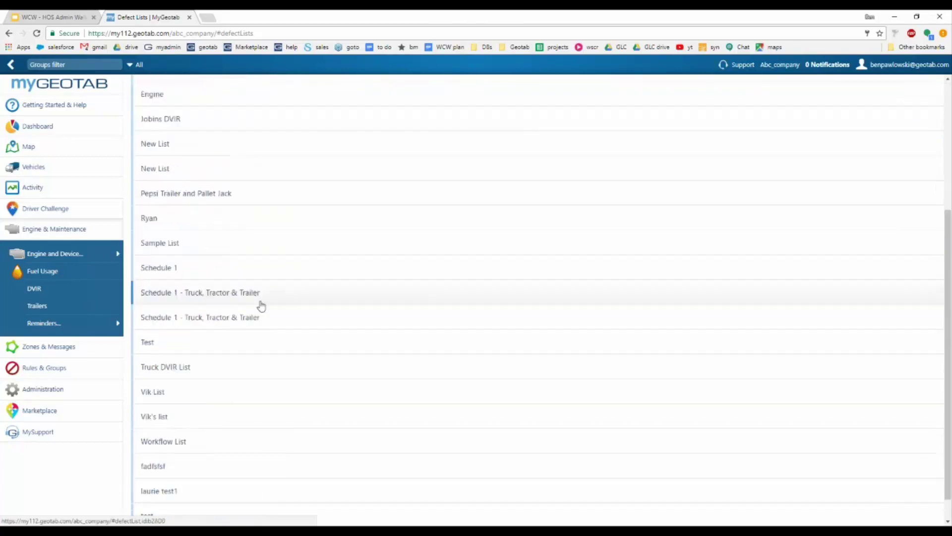
pyautogui.scroll(4, 372, 317)
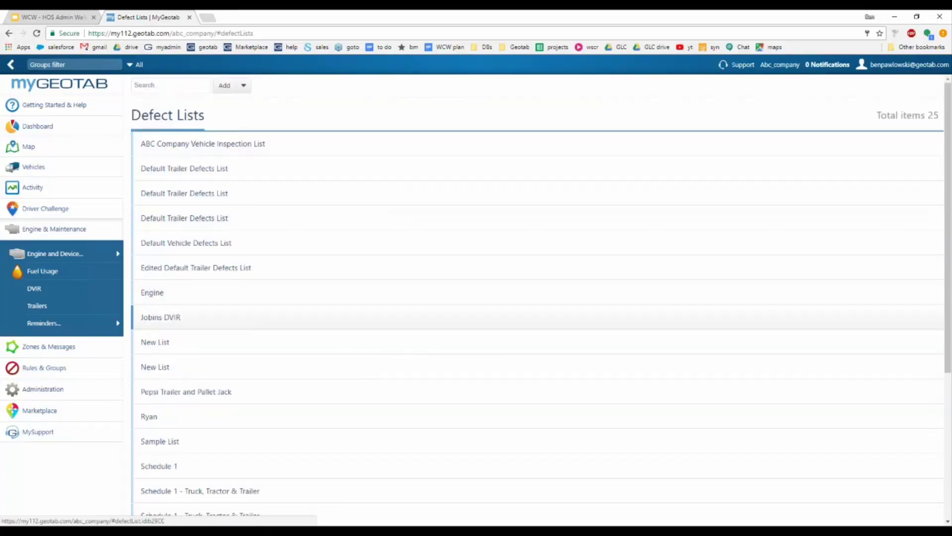
pyautogui.click(224, 88)
# Step: Name the new defect list 'WCW Defects' and add 'Tires' as its first part
pyautogui.click(289, 149)
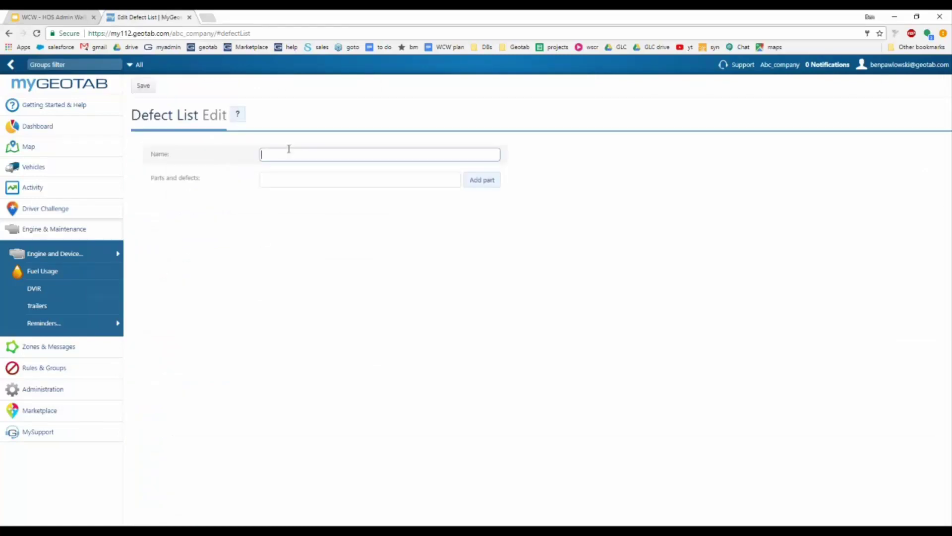
pyautogui.write('WCW Defects')
pyautogui.click(289, 181)
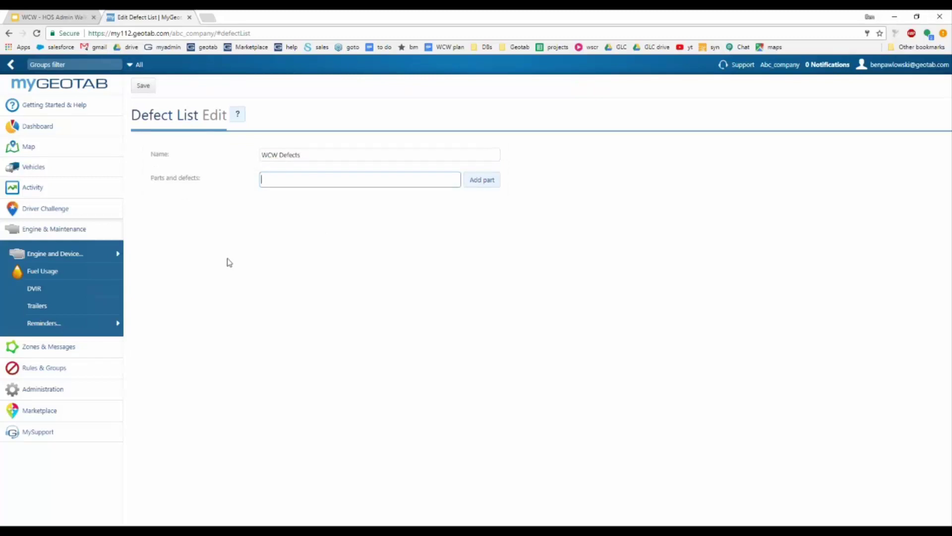
pyautogui.write('Tires')
pyautogui.click(483, 183)
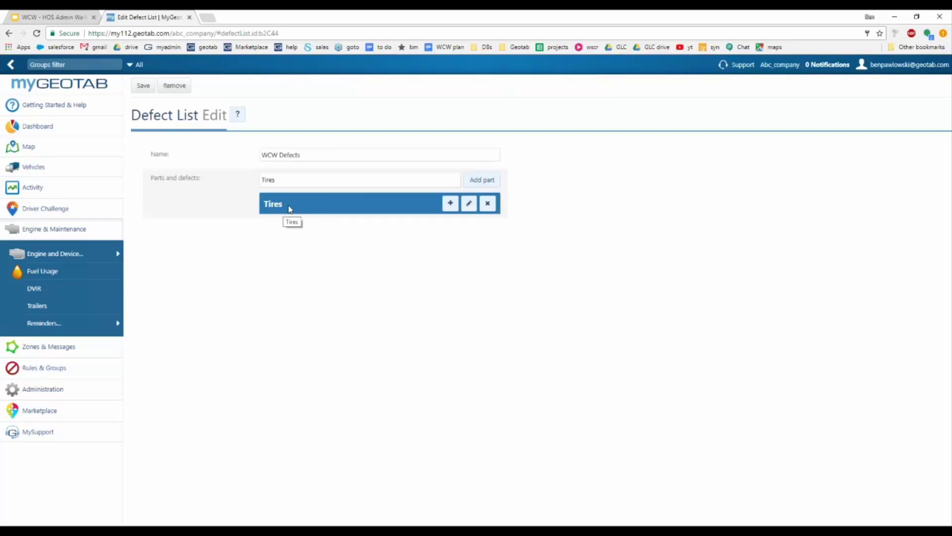
# Step: Add a normal 'Low tire pressure' defect under the Tires part
pyautogui.click(450, 203)
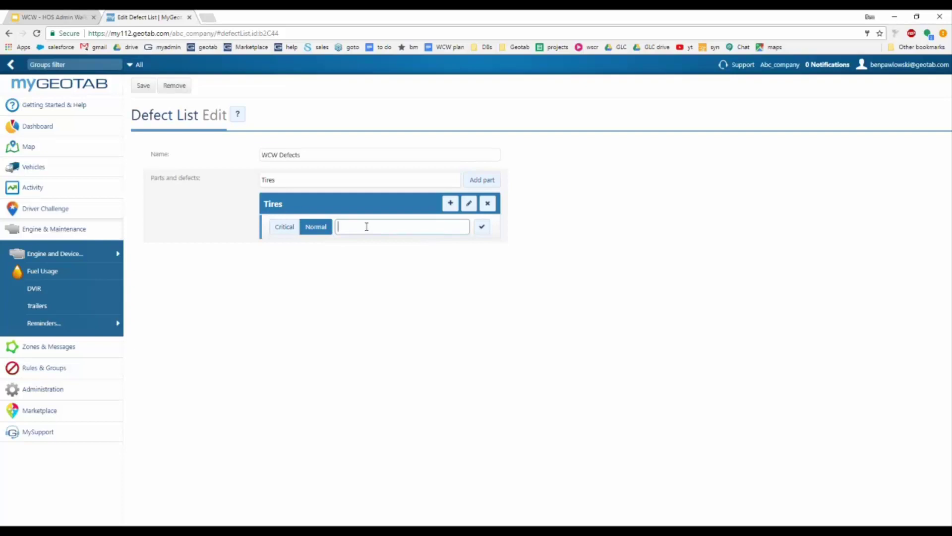
pyautogui.write('w tire pressure')
pyautogui.click(481, 227)
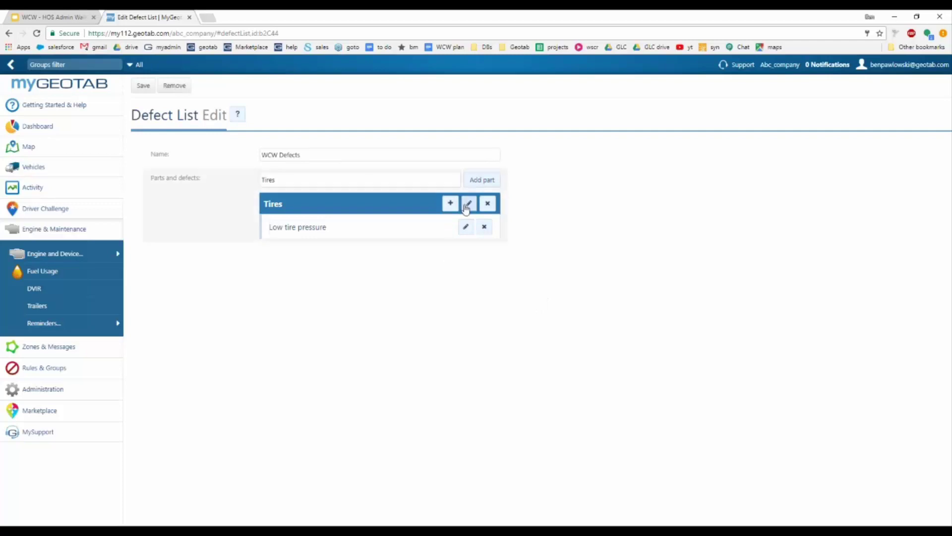
# Step: Add a critical 'Low tread - bald' defect under Tires and save the WCW Defects list
pyautogui.click(450, 203)
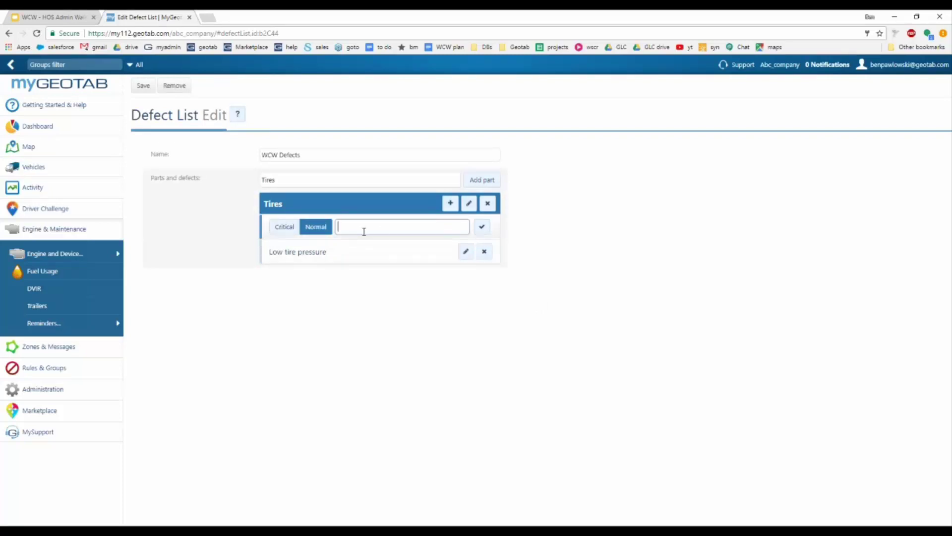
pyautogui.click(283, 229)
pyautogui.click(347, 226)
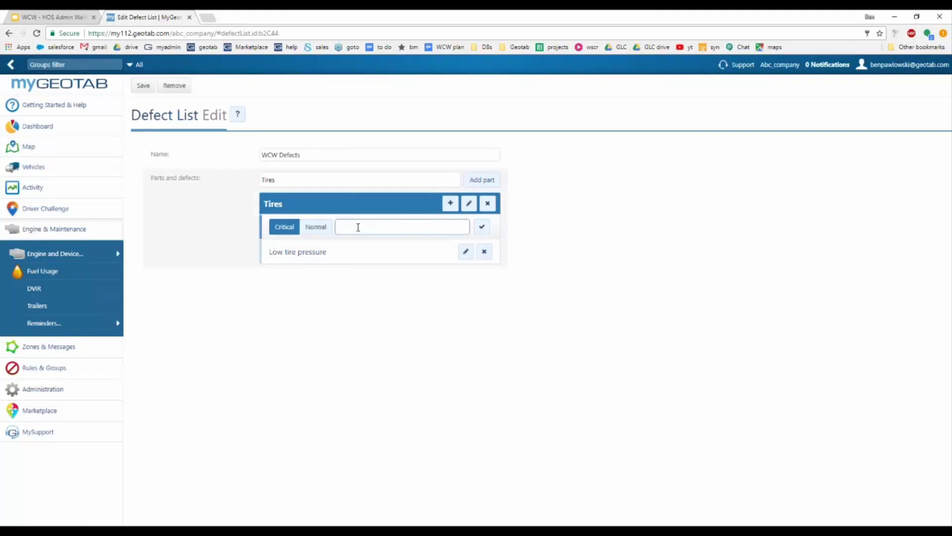
pyautogui.write('Low tread - bald')
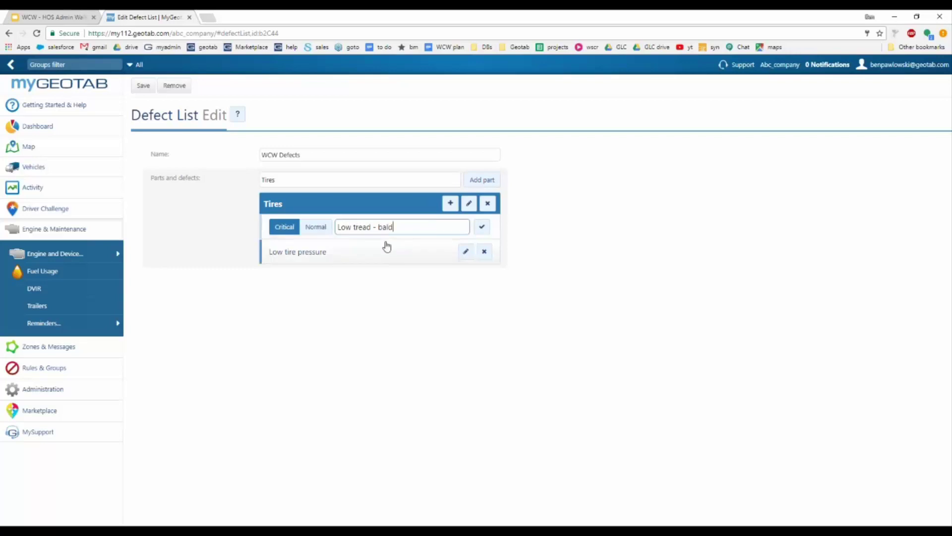
pyautogui.click(482, 228)
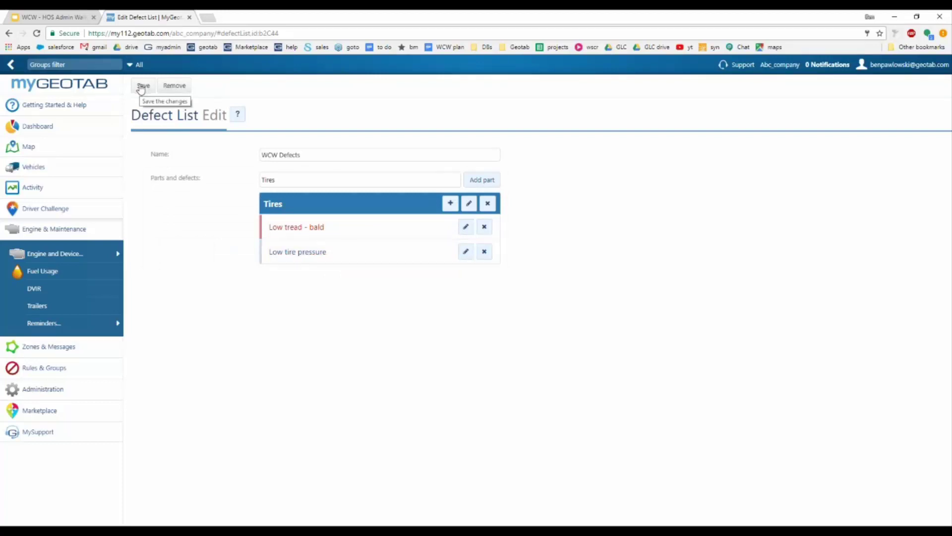
pyautogui.click(142, 88)
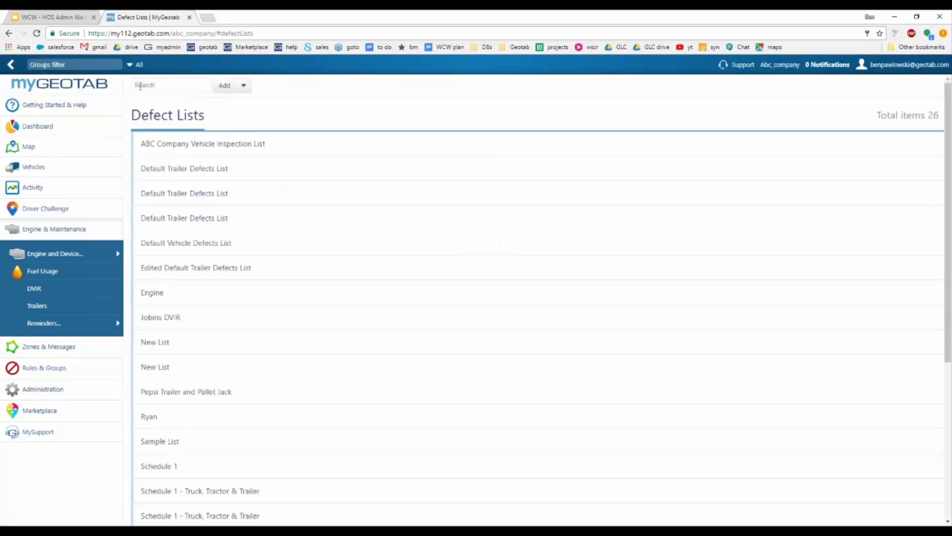
# Step: Scroll the Defect Lists to find WCW Defects, then expand Administration in the sidebar
pyautogui.scroll(-5, 338, 218)
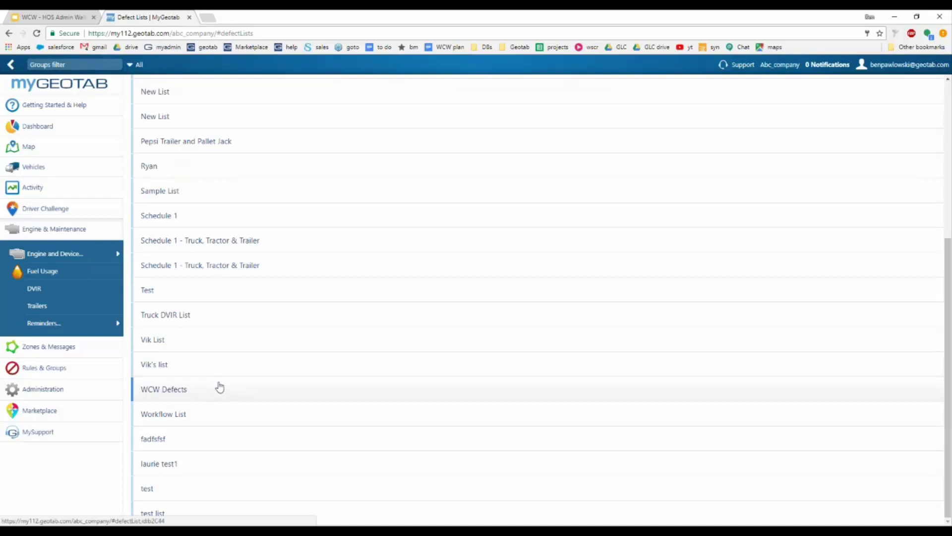
pyautogui.click(64, 393)
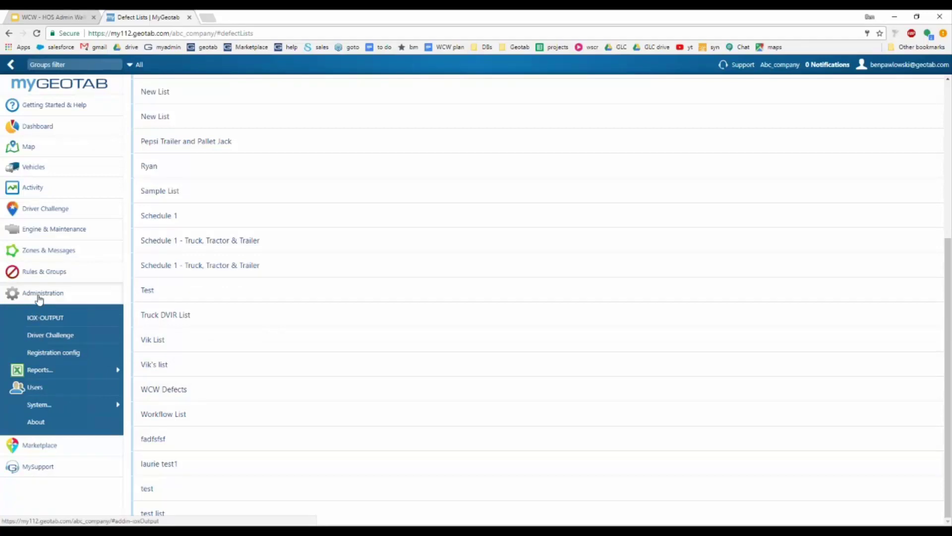
# Step: Open System Settings and highlight the DVIR default vehicle and trailer defect list settings
pyautogui.moveTo(68, 412)
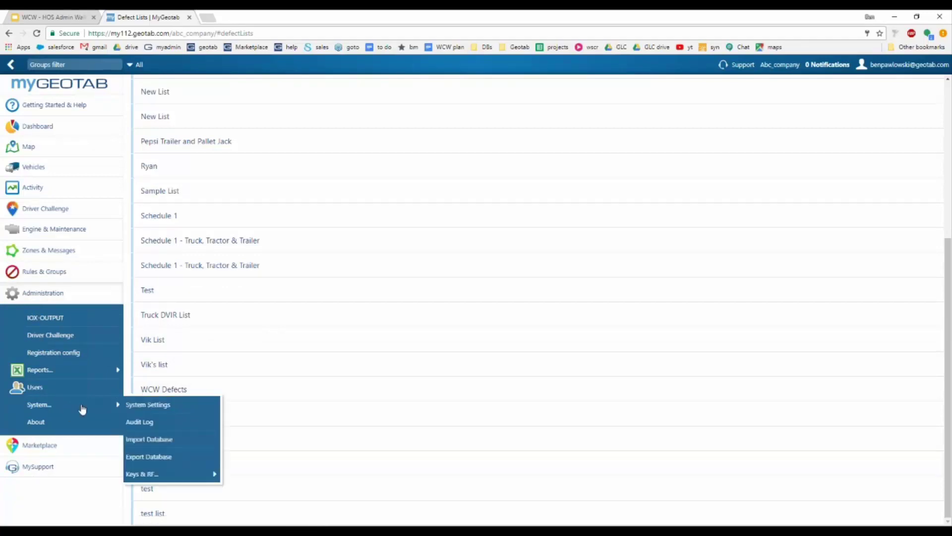
pyautogui.click(151, 405)
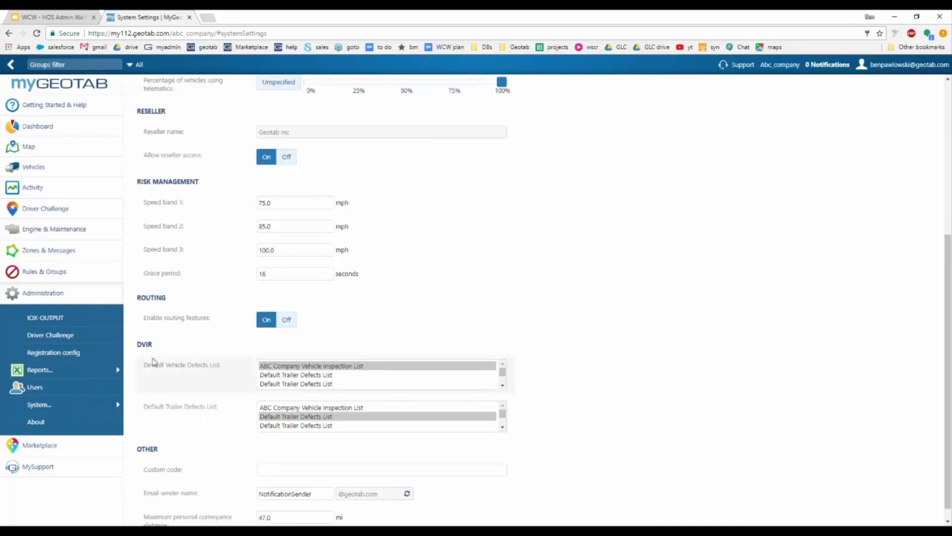
pyautogui.doubleClick(144, 344)
pyautogui.moveTo(144, 365); pyautogui.dragTo(229, 367)
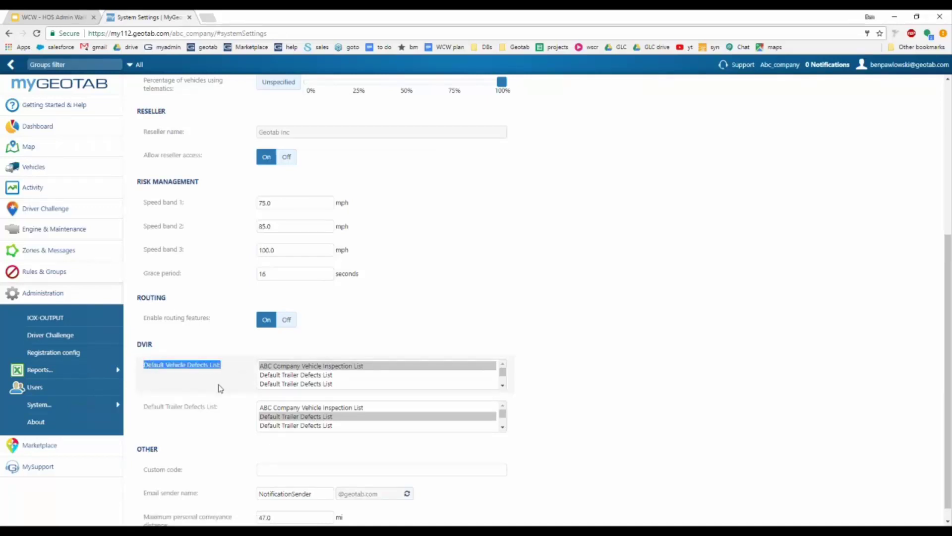
pyautogui.moveTo(145, 406); pyautogui.dragTo(233, 408)
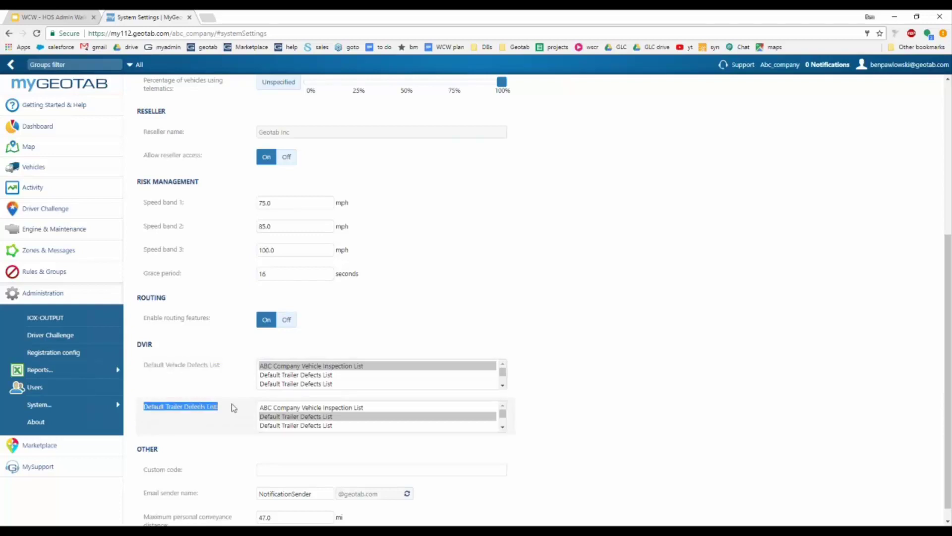
pyautogui.click(219, 415)
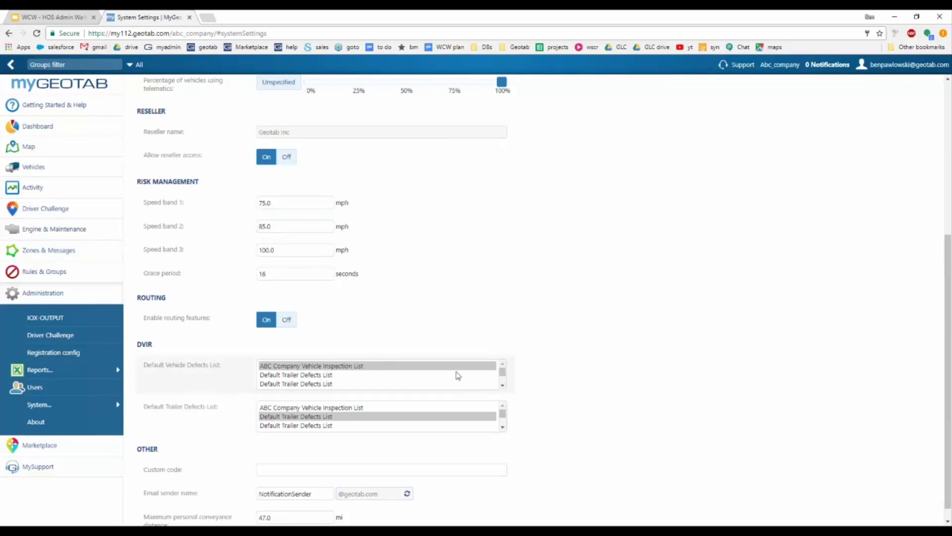
# Step: Make WCW Defects the default vehicle defects list and save the settings
pyautogui.moveTo(503, 373); pyautogui.dragTo(505, 391)
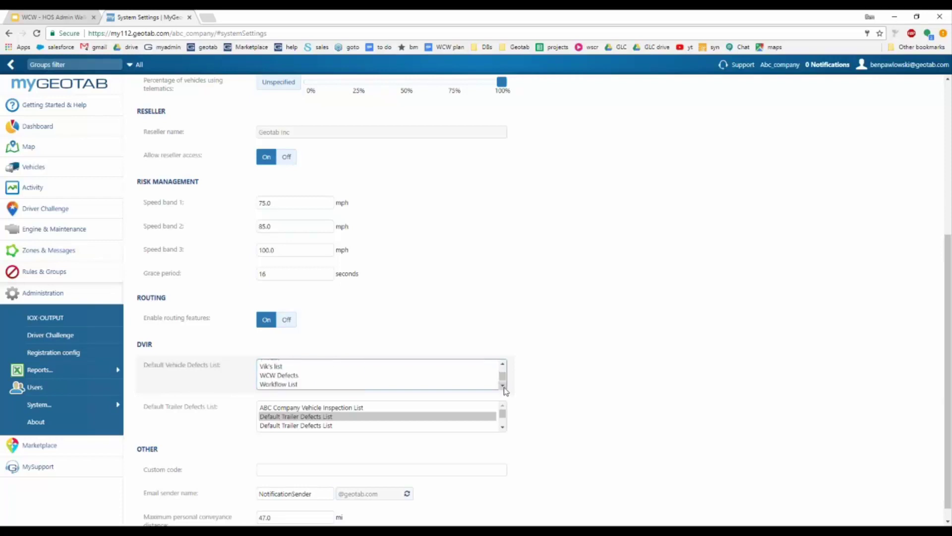
pyautogui.click(293, 376)
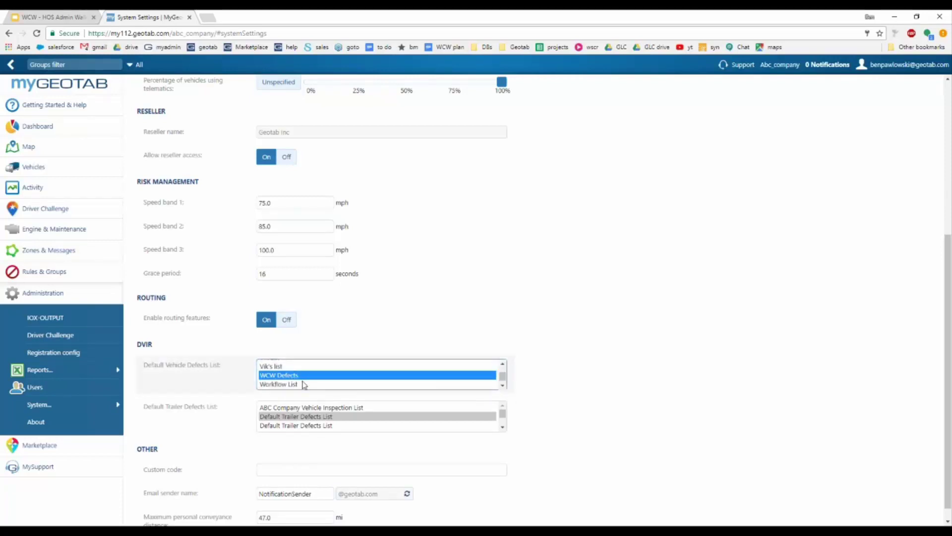
pyautogui.scroll(5, 550, 308)
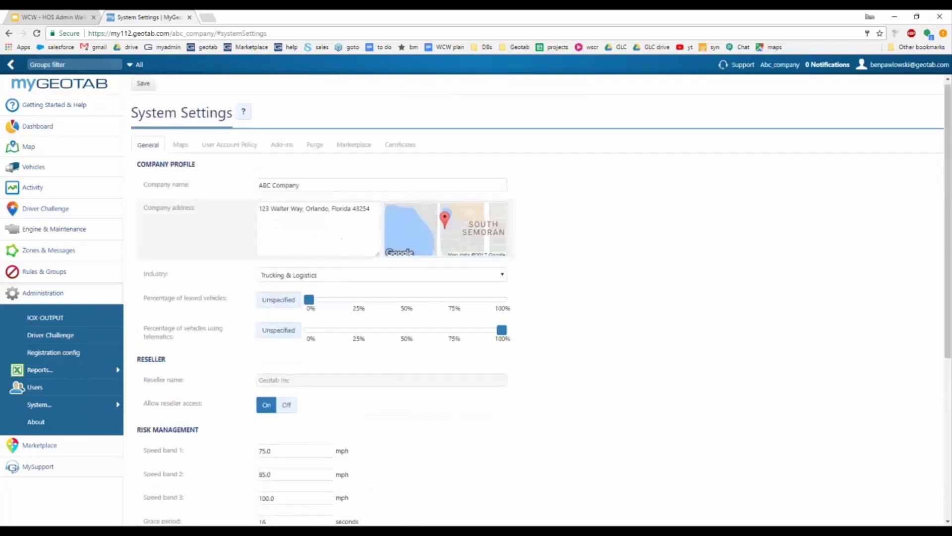
pyautogui.click(143, 84)
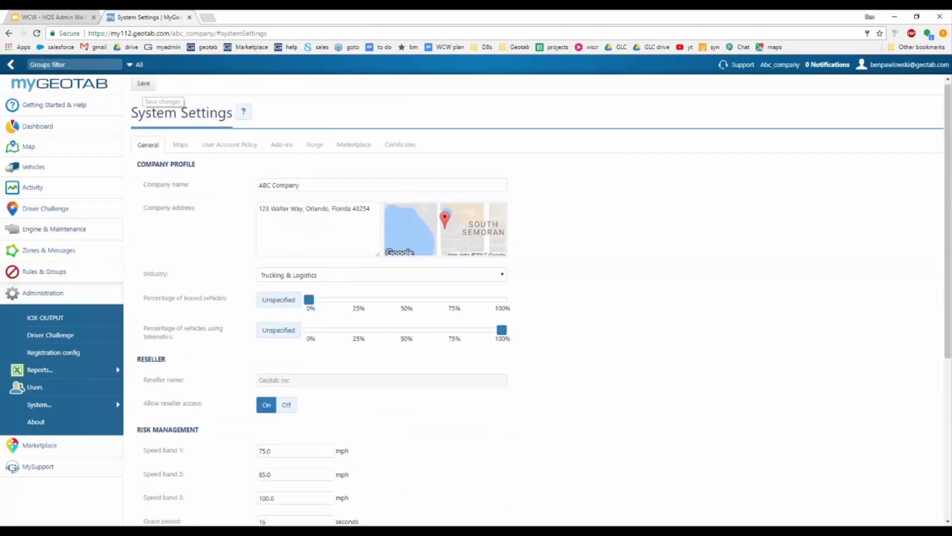
# Step: Review the General settings page and save the system settings again
pyautogui.scroll(-3, 193, 244)
pyautogui.scroll(-2, 191, 245)
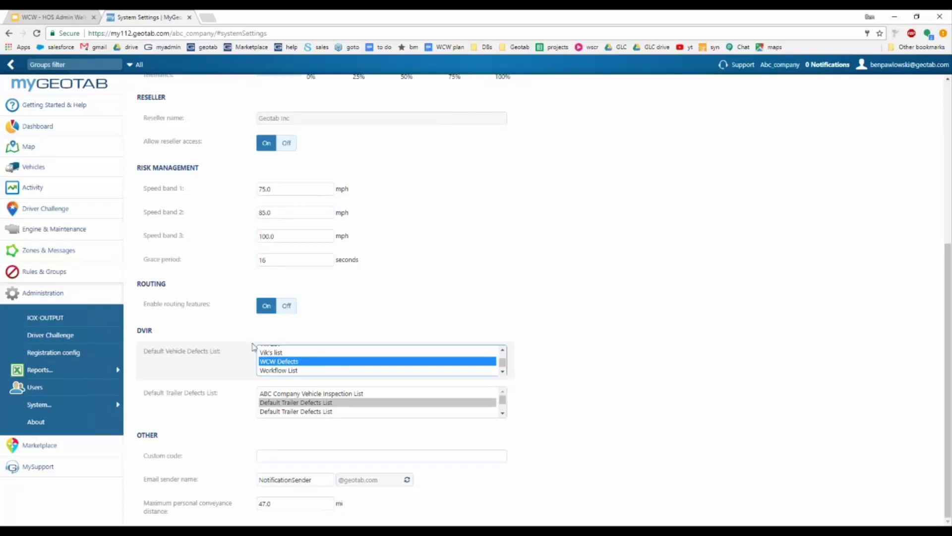
pyautogui.scroll(3, 310, 361)
pyautogui.scroll(5, 620, 349)
pyautogui.scroll(-4, 619, 350)
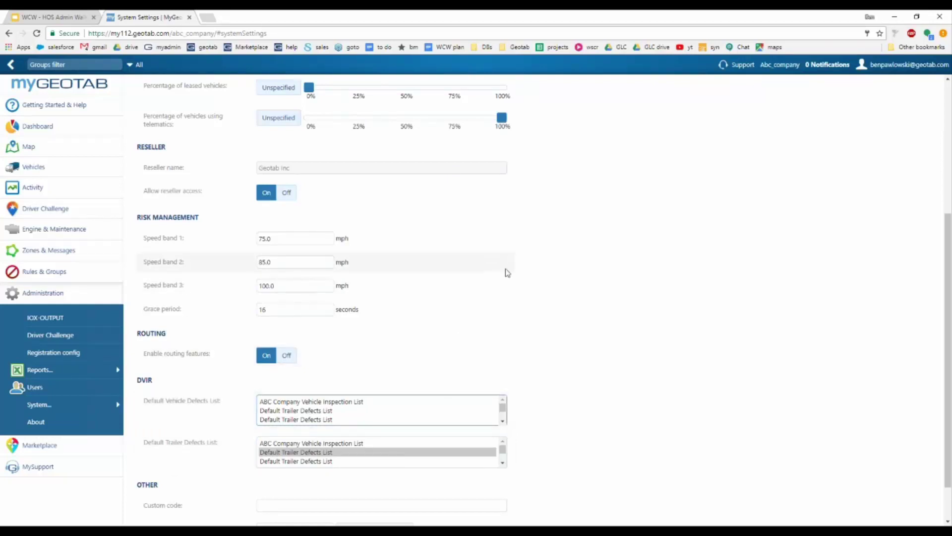
pyautogui.scroll(5, 511, 287)
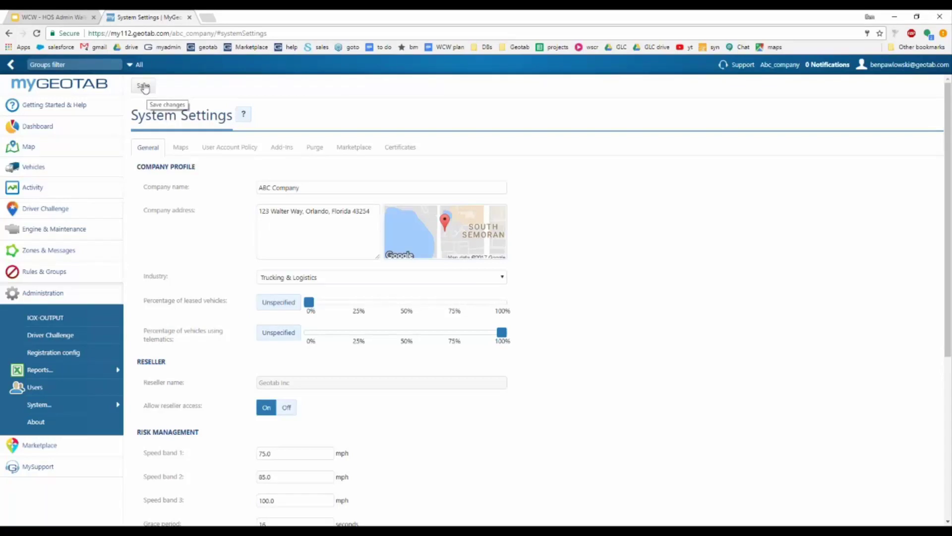
pyautogui.click(144, 86)
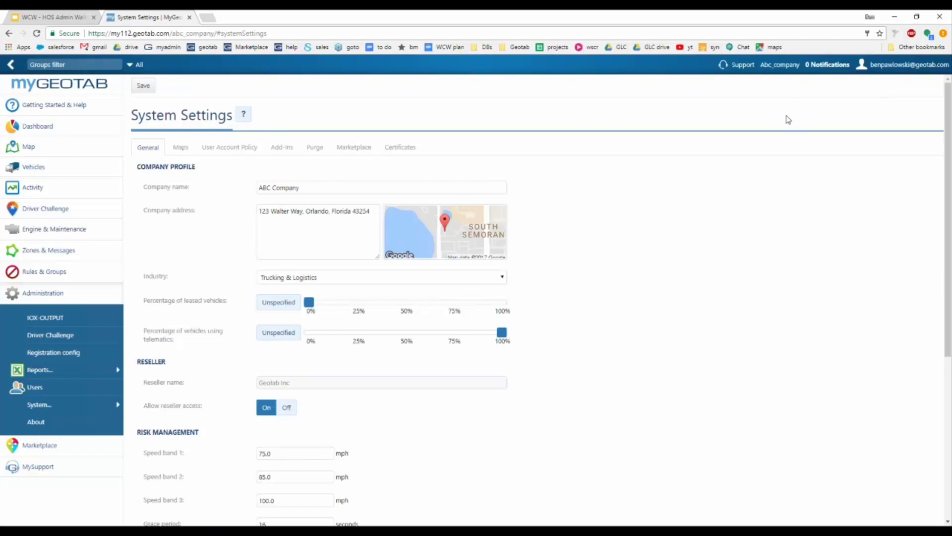
# Step: Open the account dropdown in the header showing Options, Change password and Log out
pyautogui.click(908, 64)
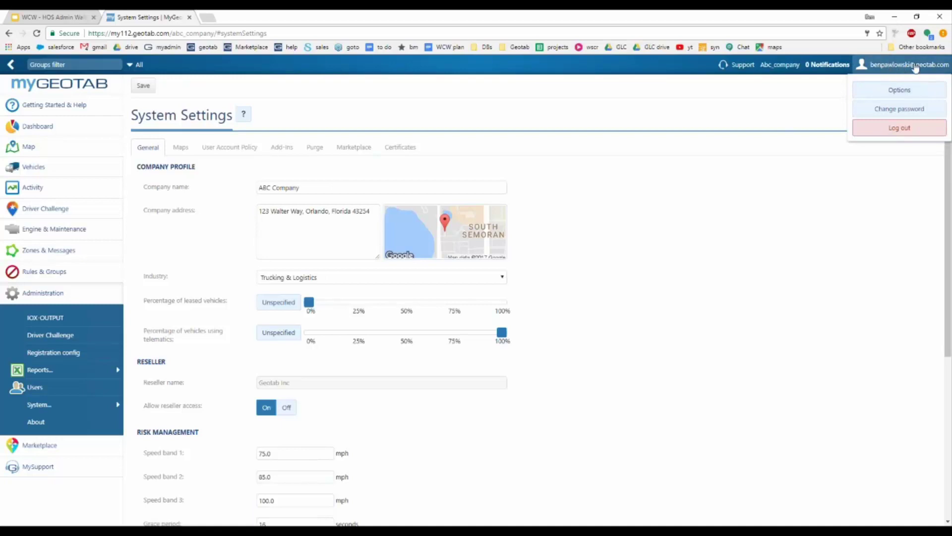
# Step: Open the user Options page and toggle Feature preview off and back on
pyautogui.click(898, 90)
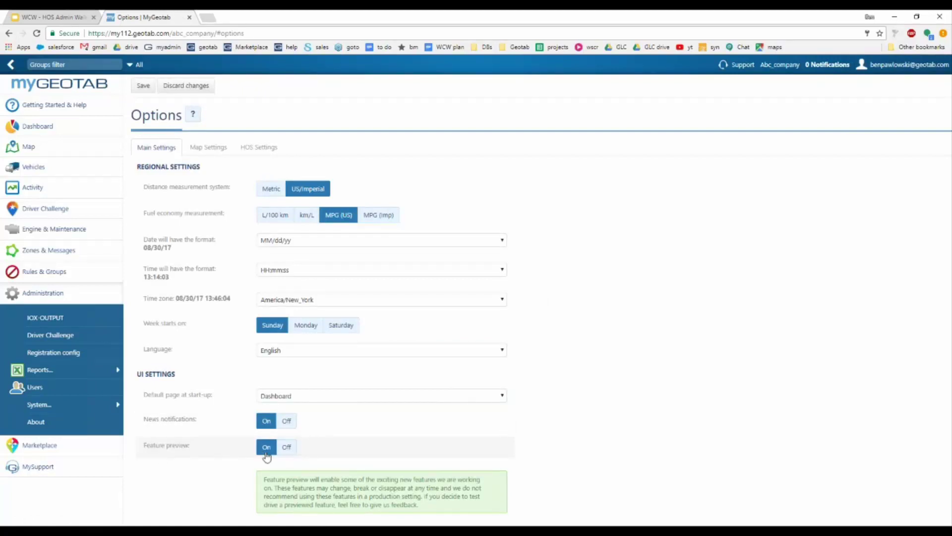
pyautogui.click(286, 447)
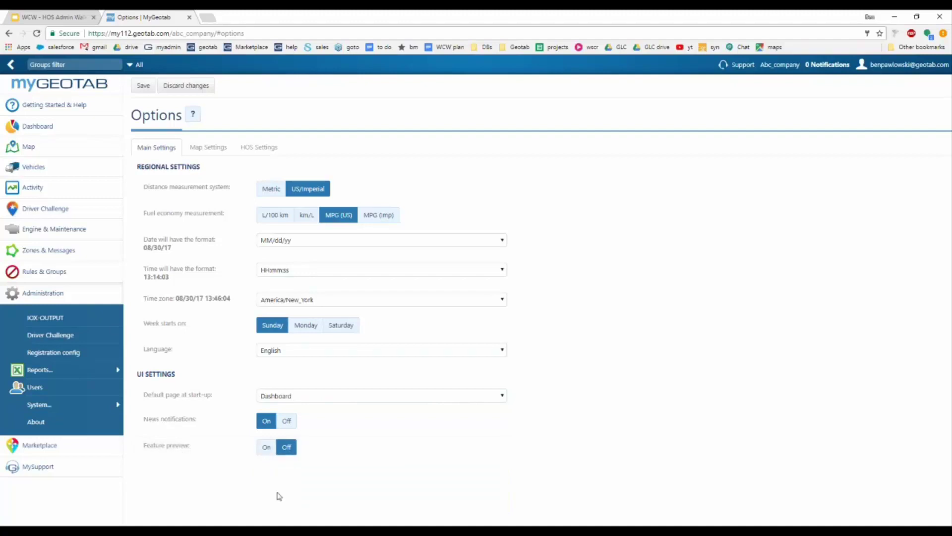
pyautogui.click(267, 447)
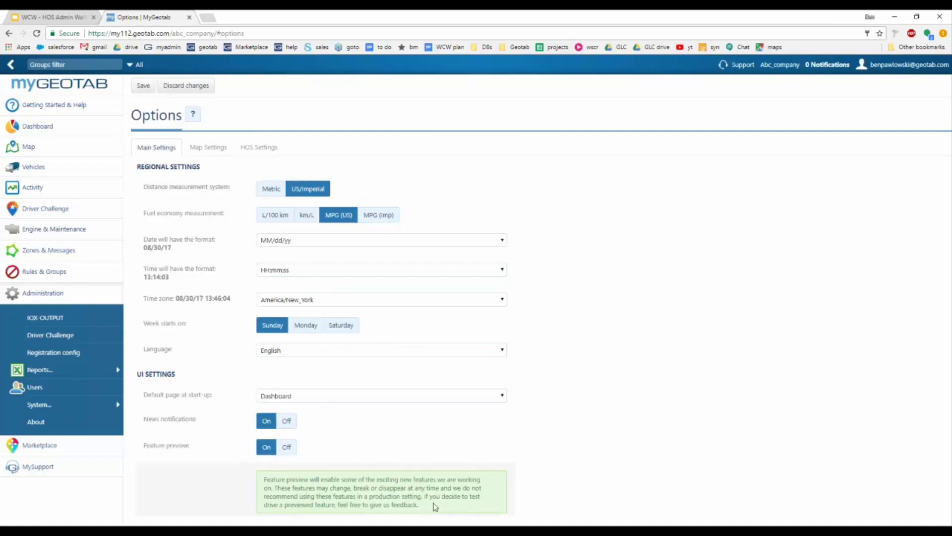
pyautogui.moveTo(421, 505); pyautogui.dragTo(263, 481)
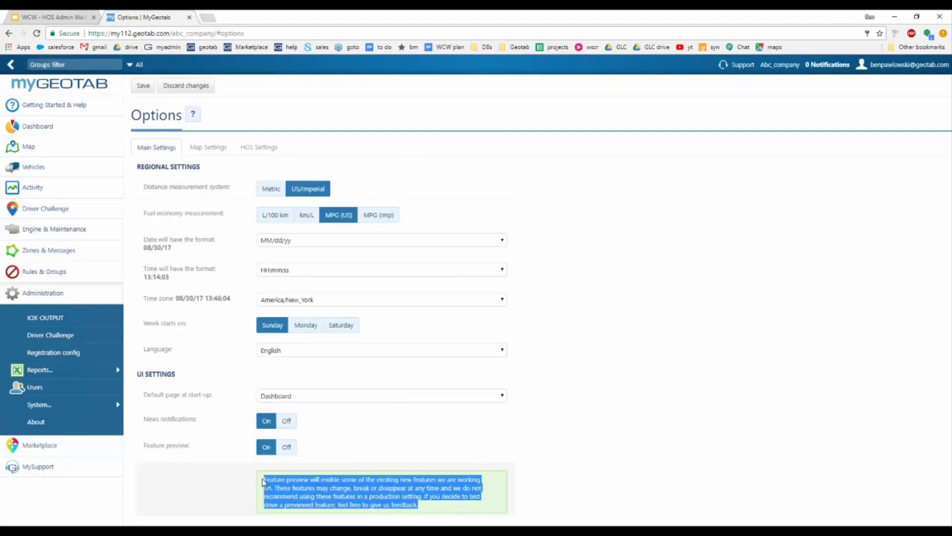
pyautogui.click(554, 480)
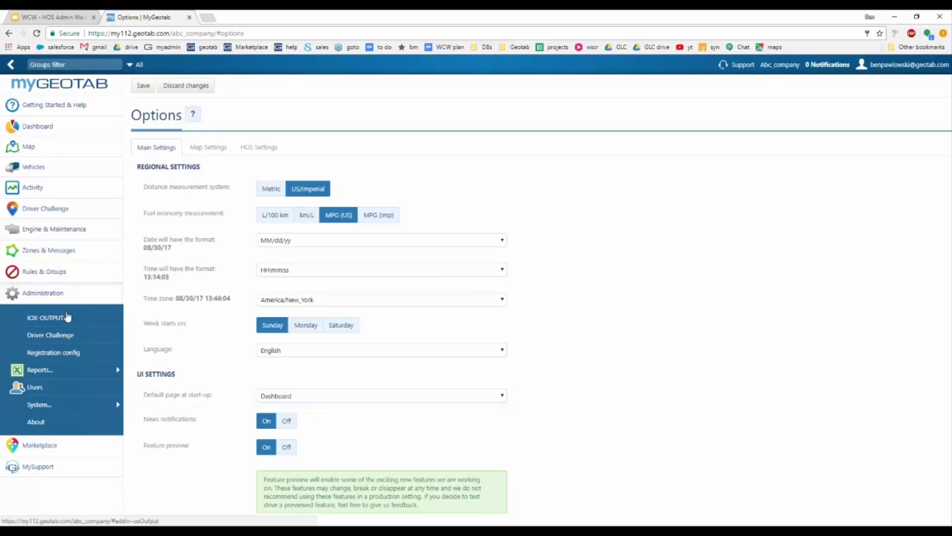
pyautogui.click(42, 253)
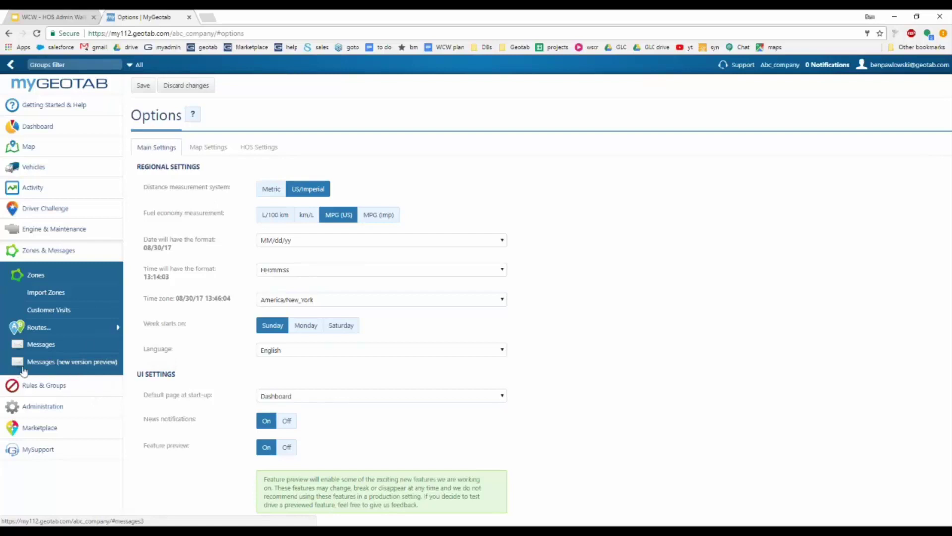
# Step: Open the new-version Messages preview and show its message search options
pyautogui.click(83, 367)
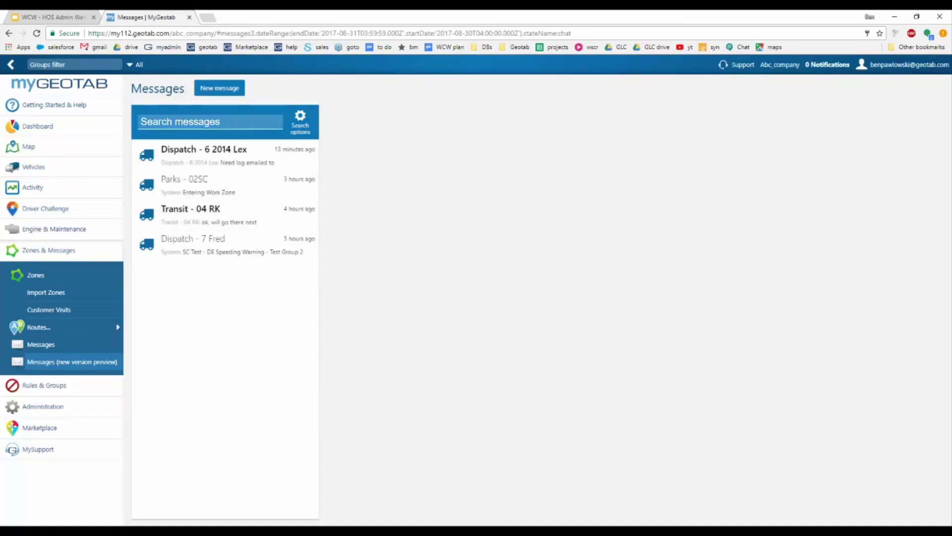
pyautogui.click(229, 121)
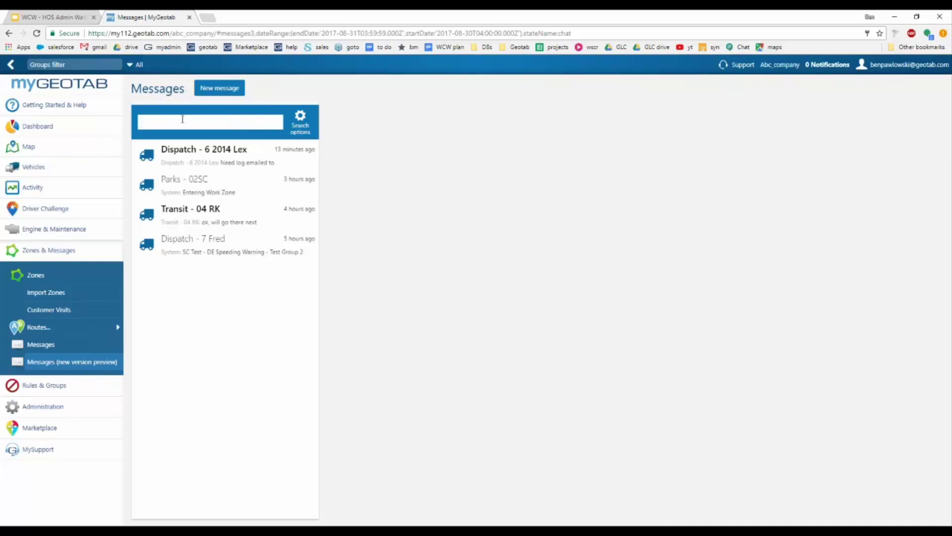
pyautogui.click(304, 121)
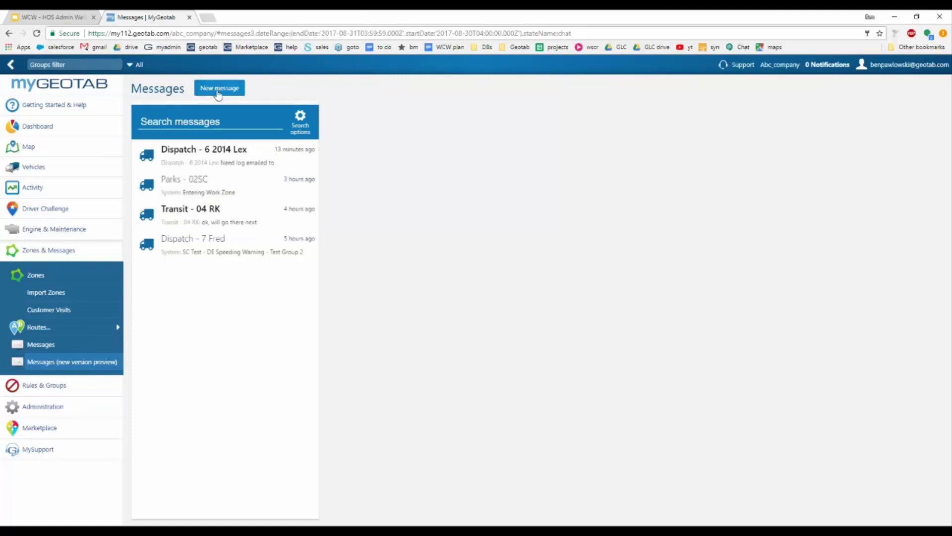
# Step: Start a new message addressed to the CC Test device after browsing drivers and groups
pyautogui.click(218, 93)
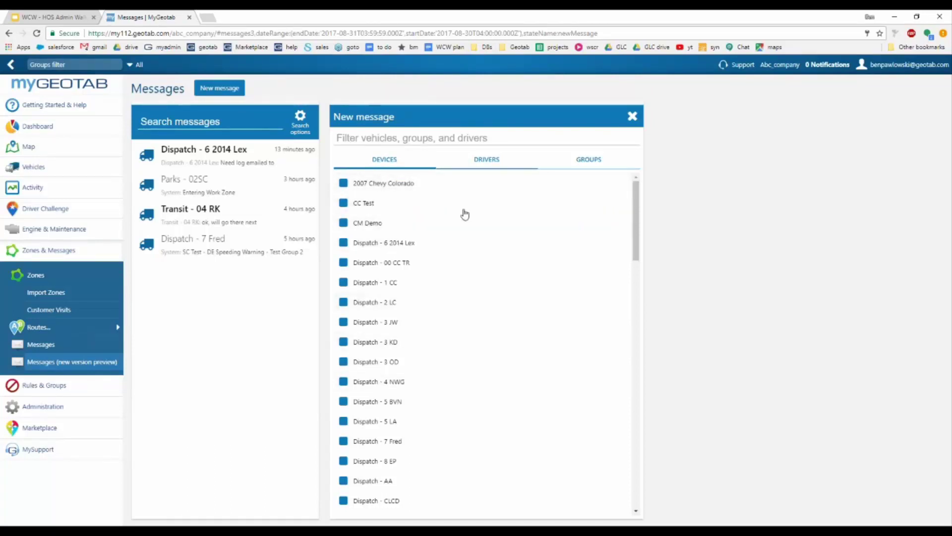
pyautogui.click(486, 159)
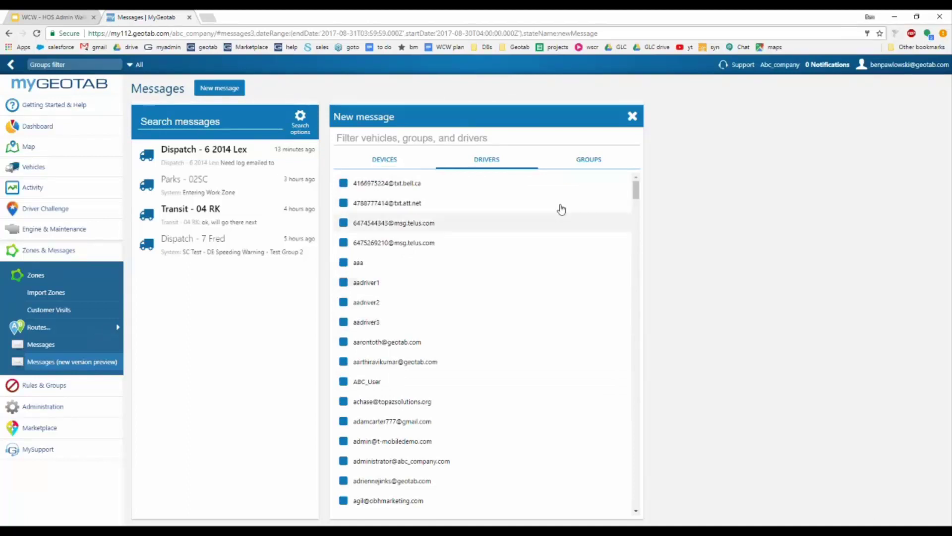
pyautogui.click(589, 159)
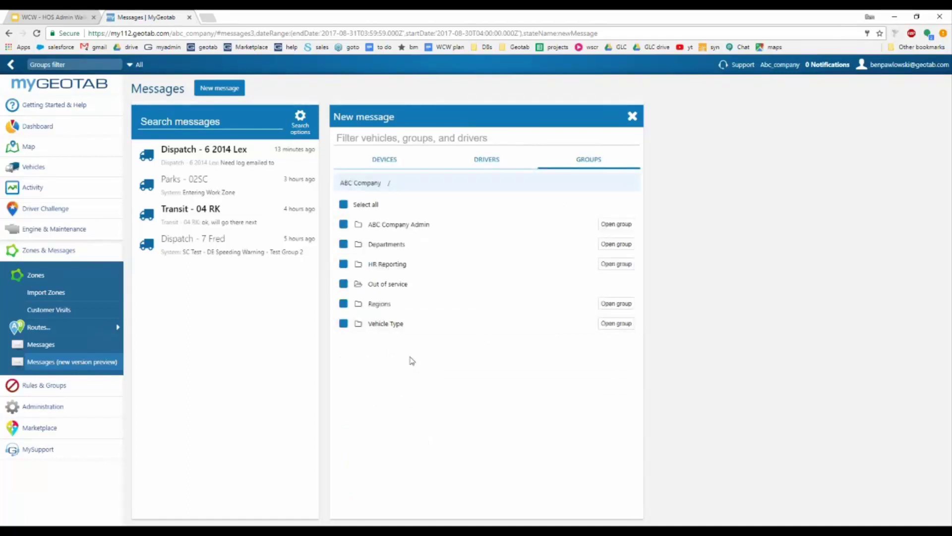
pyautogui.click(390, 159)
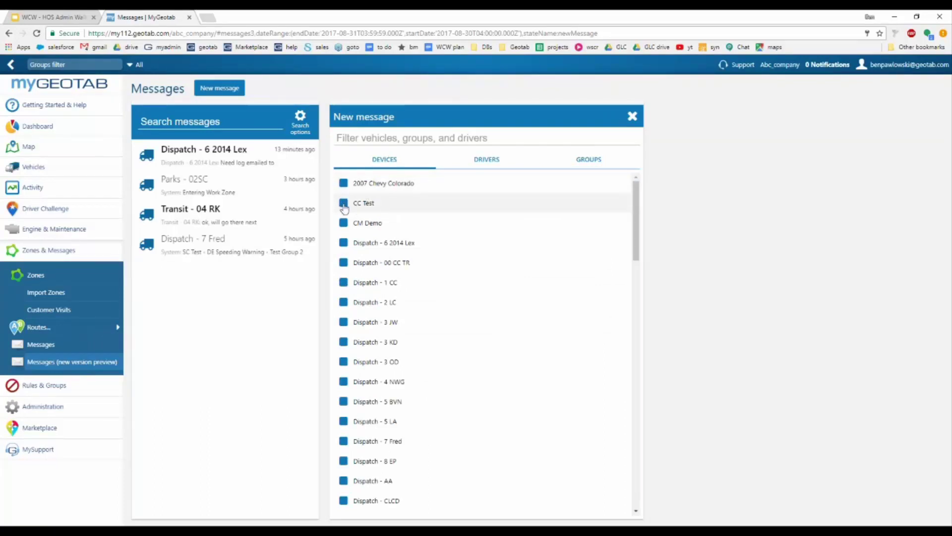
pyautogui.click(343, 204)
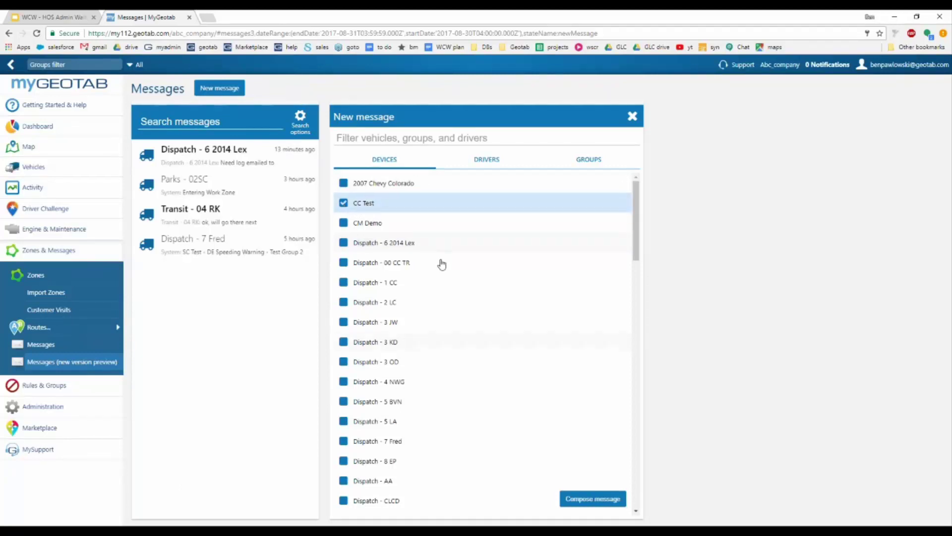
pyautogui.click(601, 504)
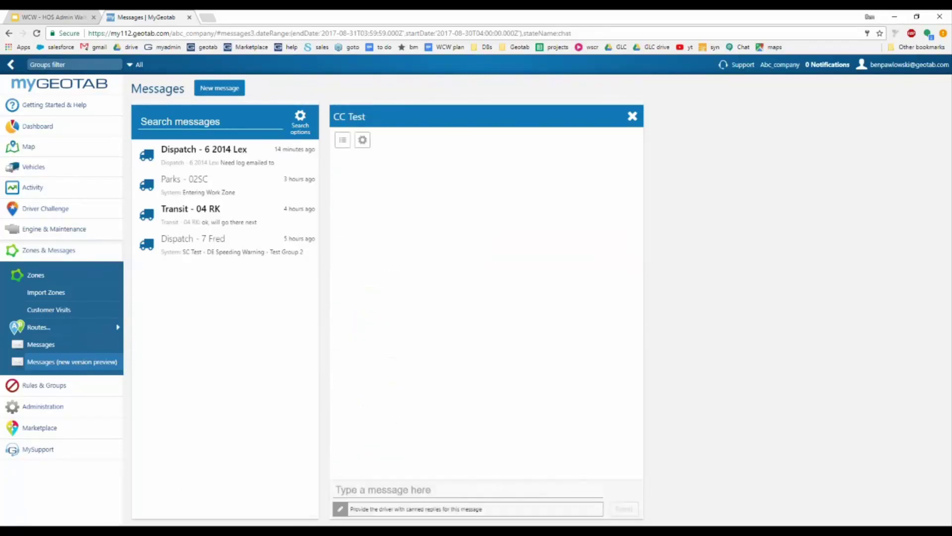
# Step: Send CC Test 'Are you lost?' with Yes, No and Maybe canned replies, then attach the Drive App manual tab
pyautogui.click(383, 489)
pyautogui.write('Are y')
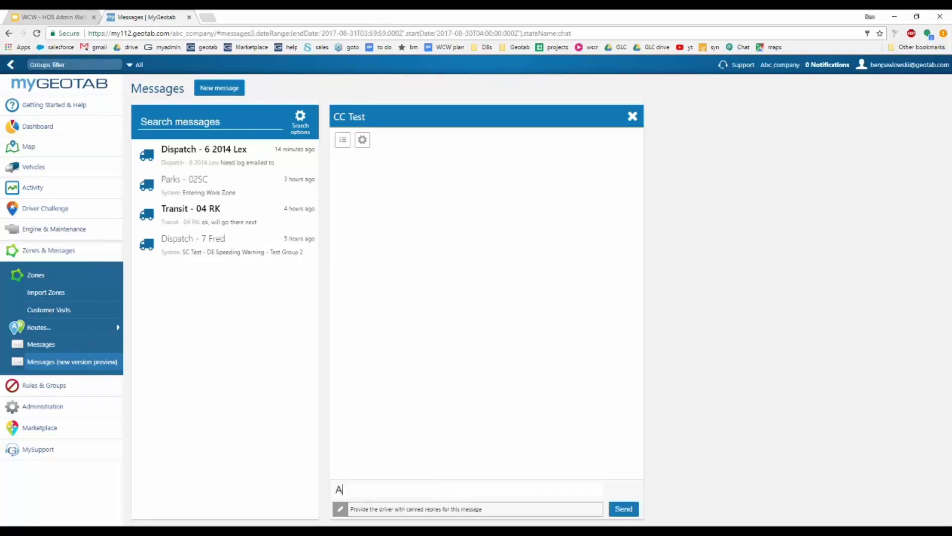
pyautogui.write('ou lost?')
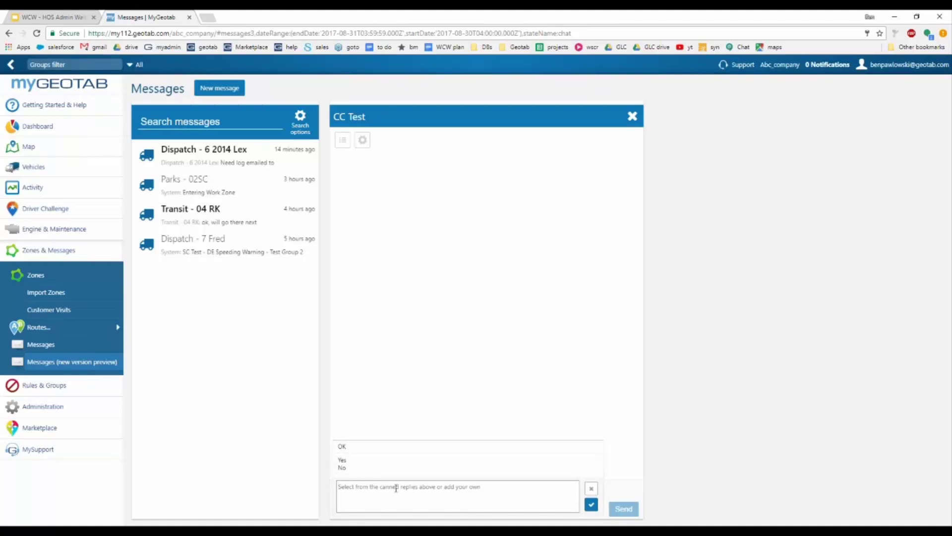
pyautogui.write('Yes')
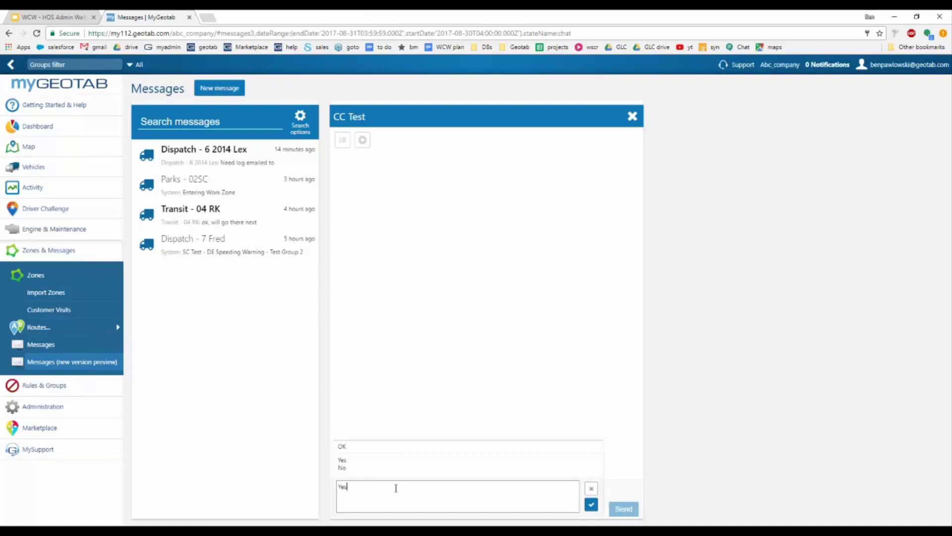
pyautogui.press('Return')
pyautogui.write('No')
pyautogui.press('Return')
pyautogui.write('Maybe')
pyautogui.click(591, 504)
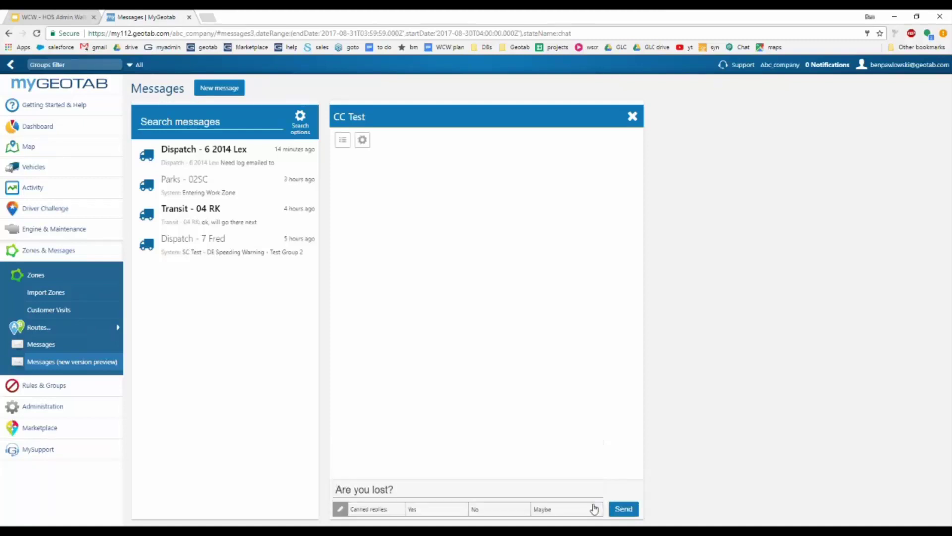
pyautogui.click(625, 509)
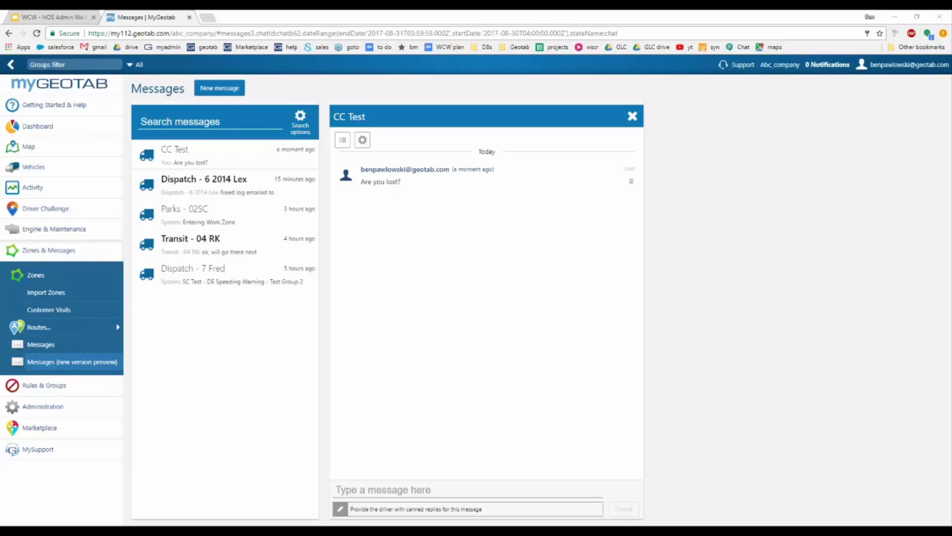
pyautogui.moveTo(1, 204); pyautogui.dragTo(318, 18)
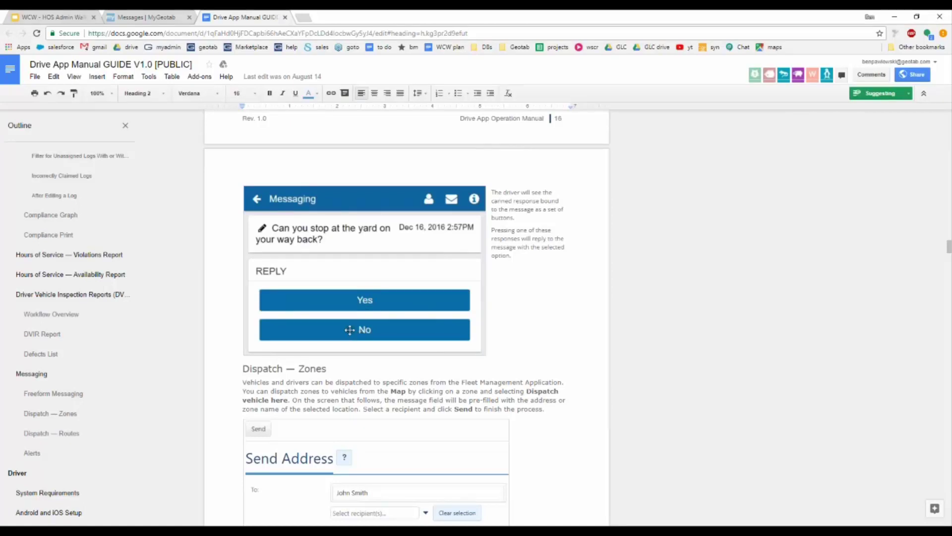
# Step: Return to the MyGeotab Messages tab showing the CC Test chat
pyautogui.click(149, 18)
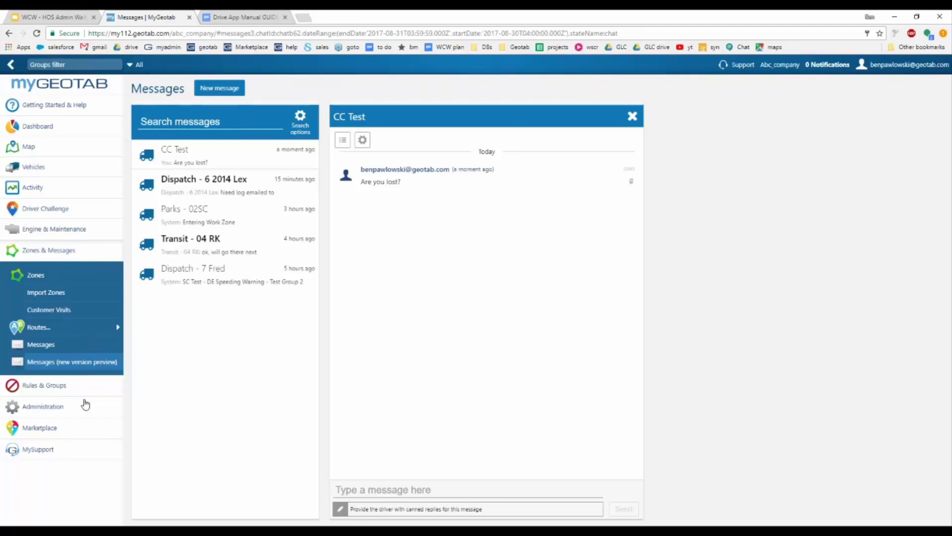
pyautogui.click(69, 278)
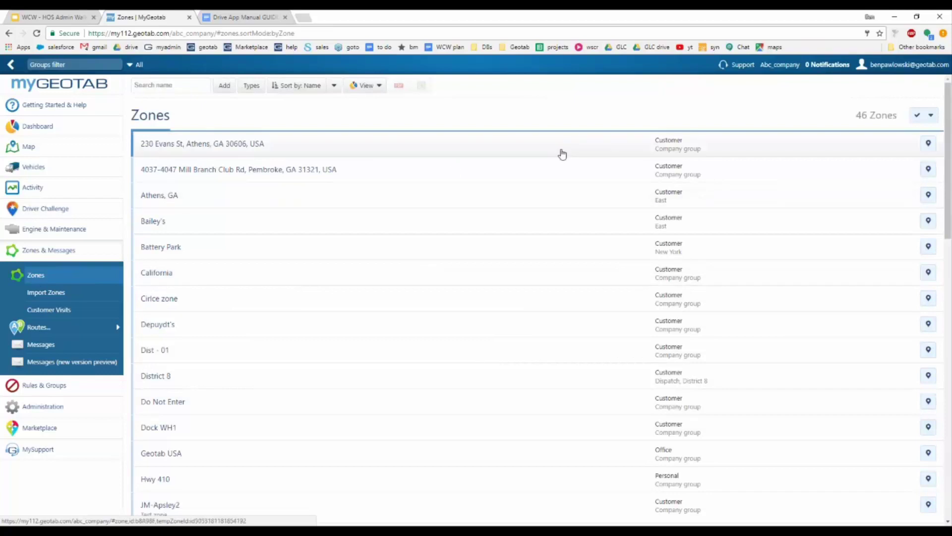
pyautogui.click(929, 145)
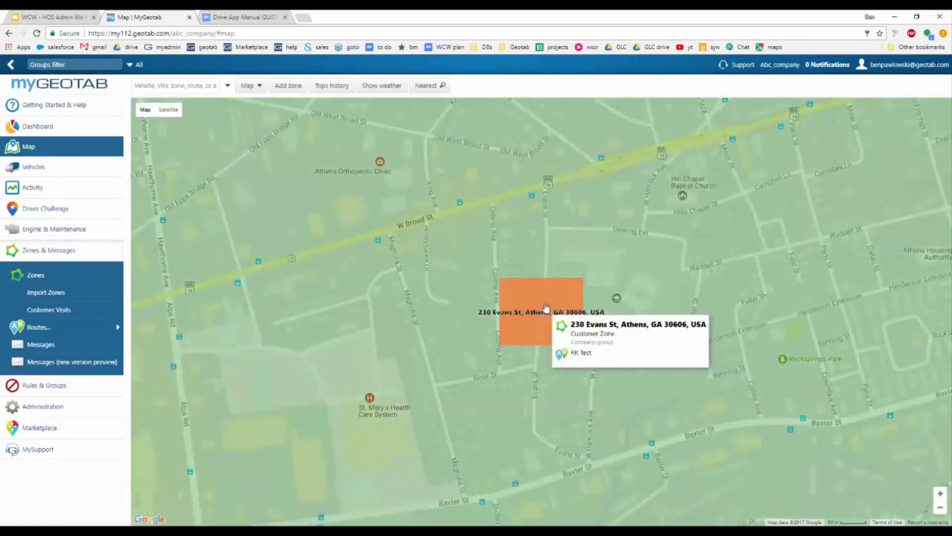
pyautogui.click(546, 305)
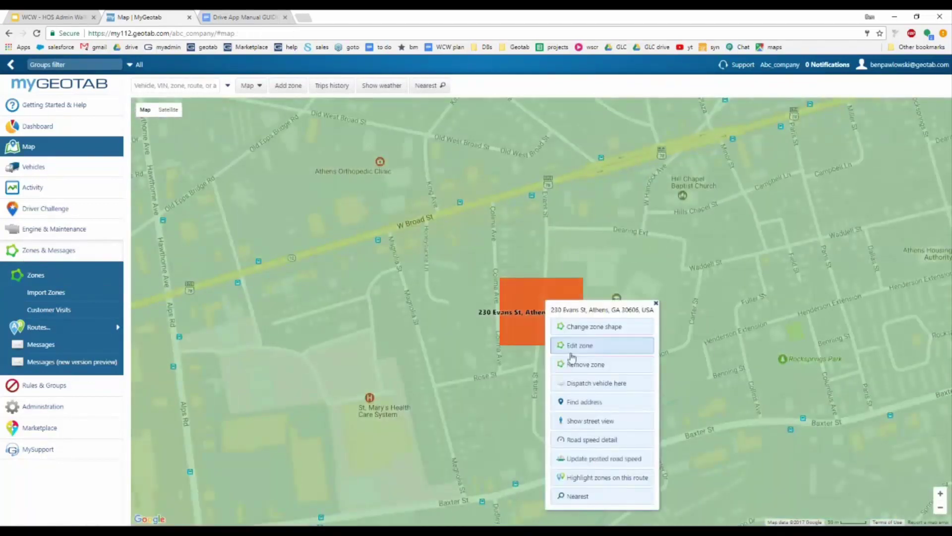
pyautogui.click(610, 387)
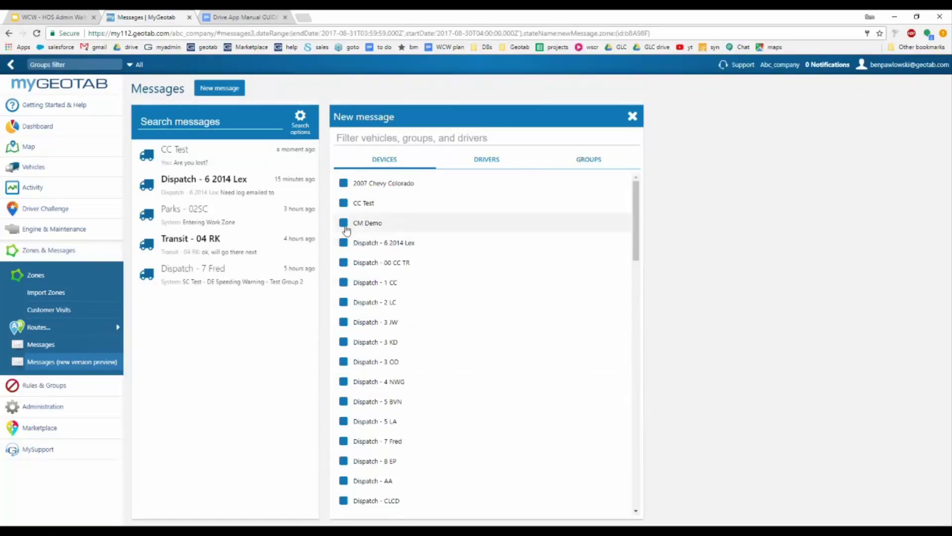
pyautogui.click(343, 203)
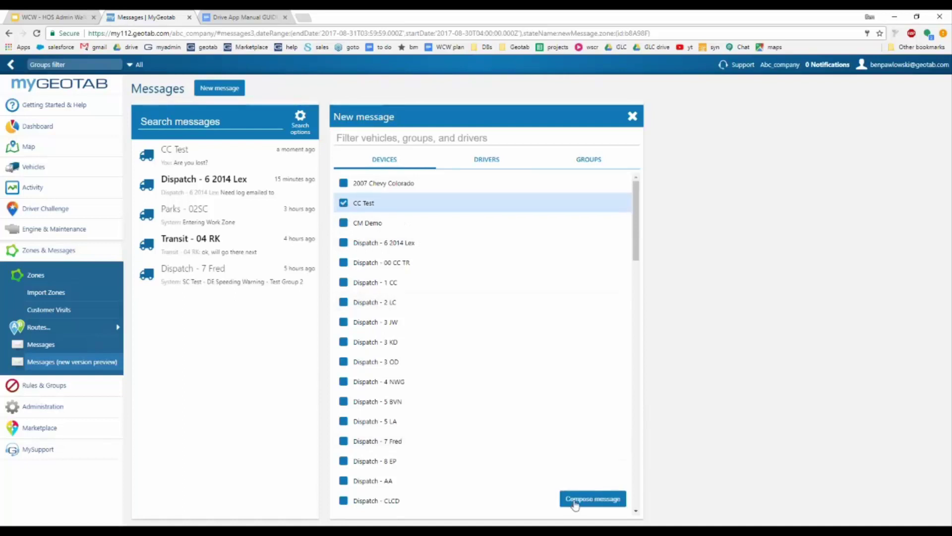
pyautogui.click(576, 501)
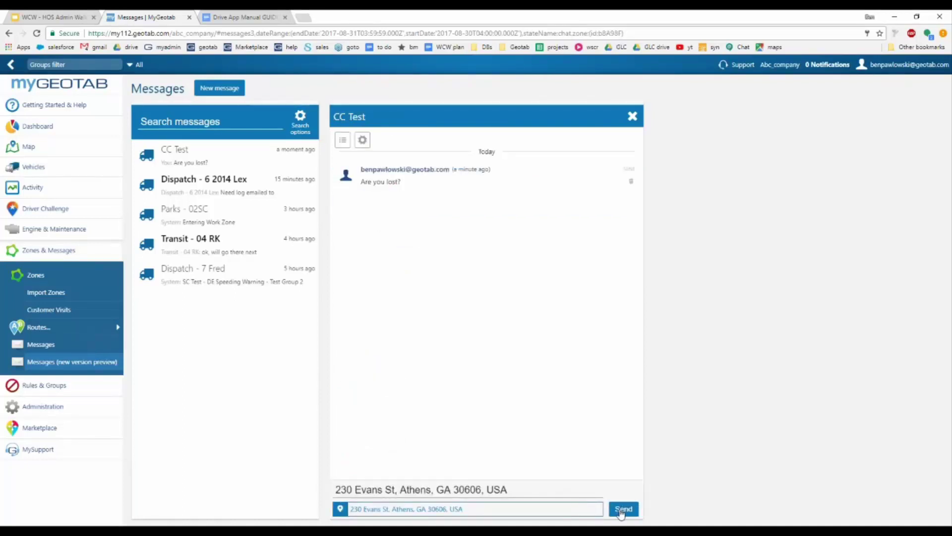
pyautogui.click(238, 19)
# Step: Scroll the Drive App Manual to Dispatch — Routes, jump to its table of contents, then return to MyGeotab
pyautogui.scroll(-2, 406, 318)
pyautogui.scroll(-8, 252, 340)
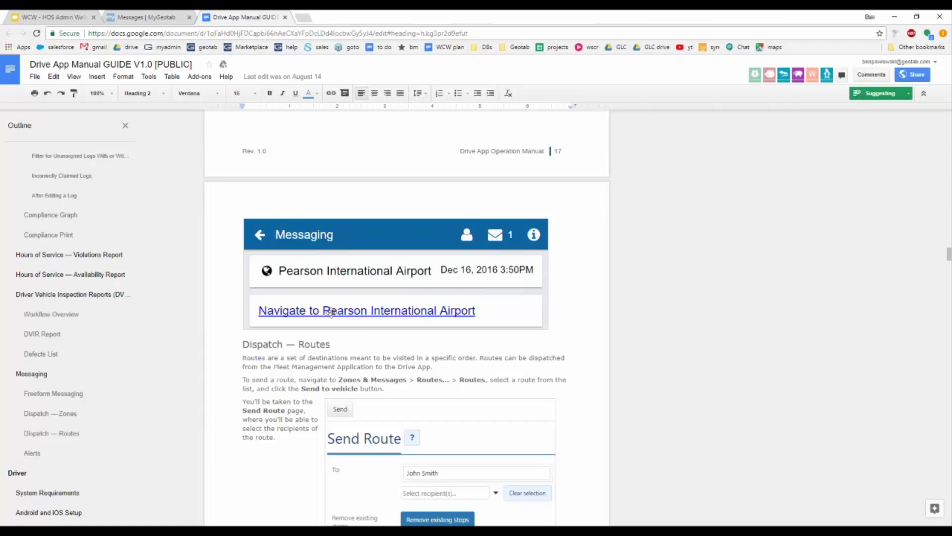
pyautogui.hotkey('ctrl', 'Home')
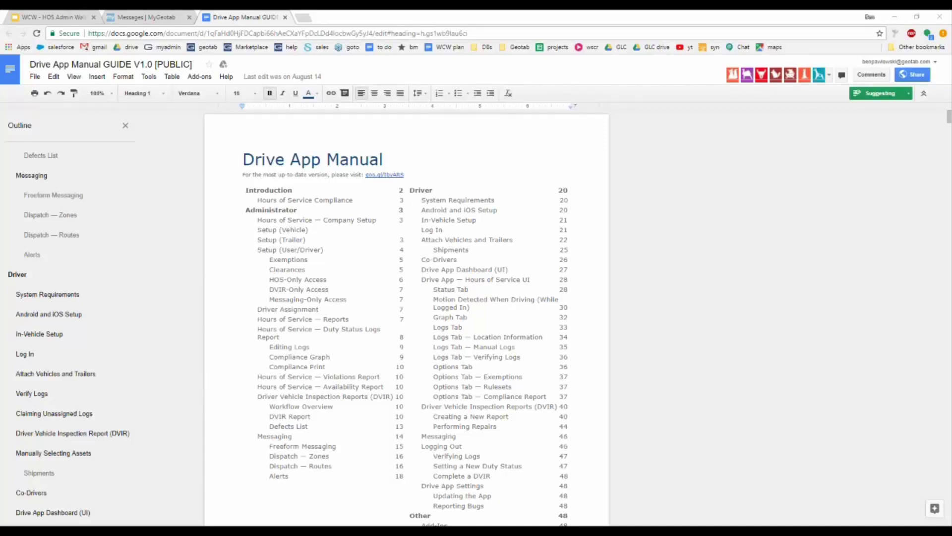
pyautogui.click(124, 19)
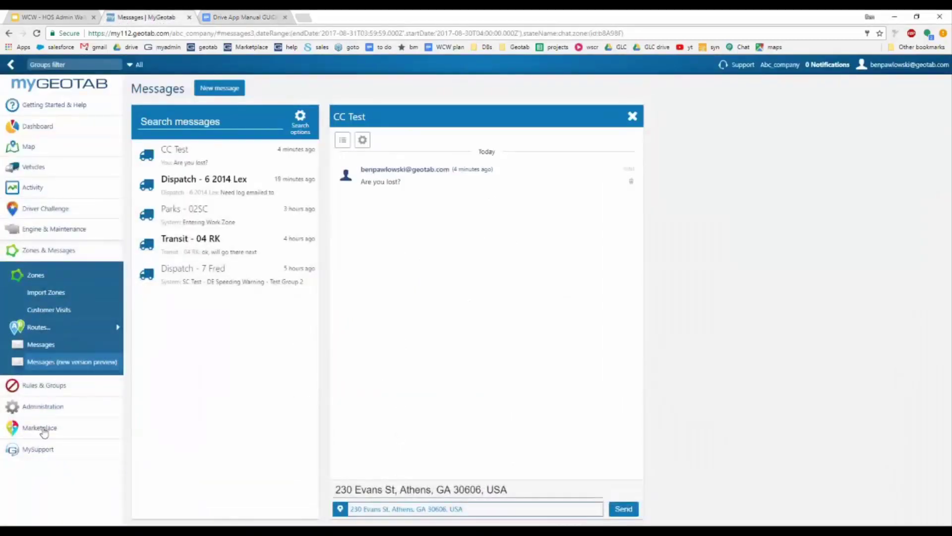
# Step: Search the Marketplace for 'trailer' and duplicate the results browser tab
pyautogui.click(39, 427)
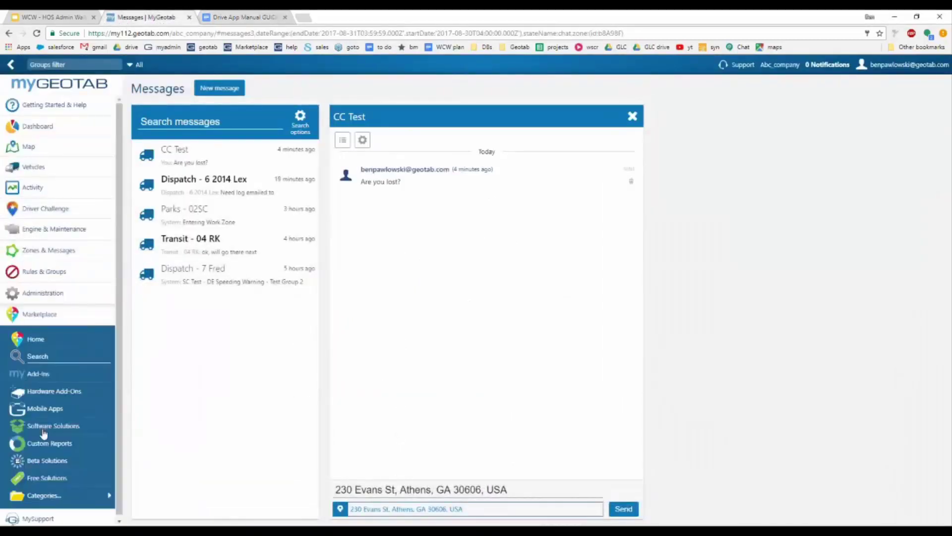
pyautogui.click(37, 355)
pyautogui.write('trailer')
pyautogui.press('Return')
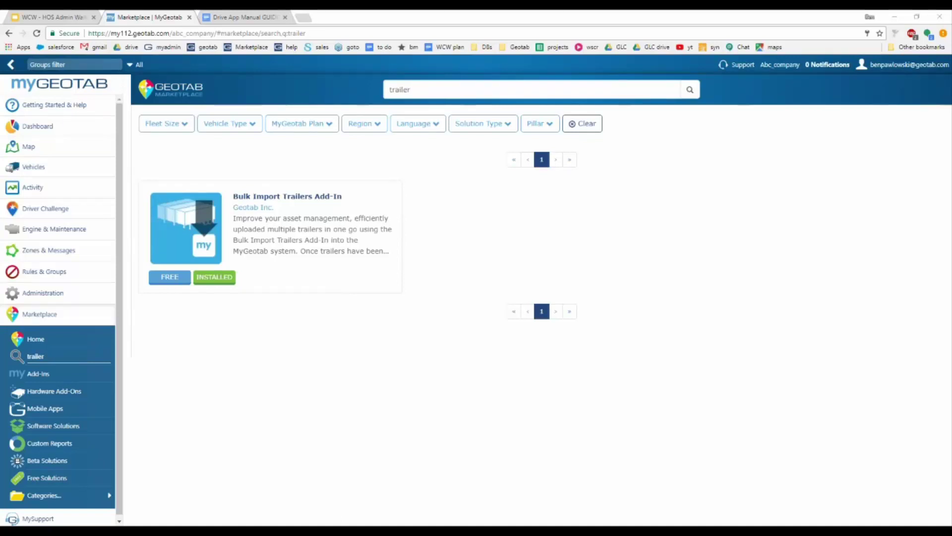
pyautogui.rightClick(143, 19)
pyautogui.click(166, 42)
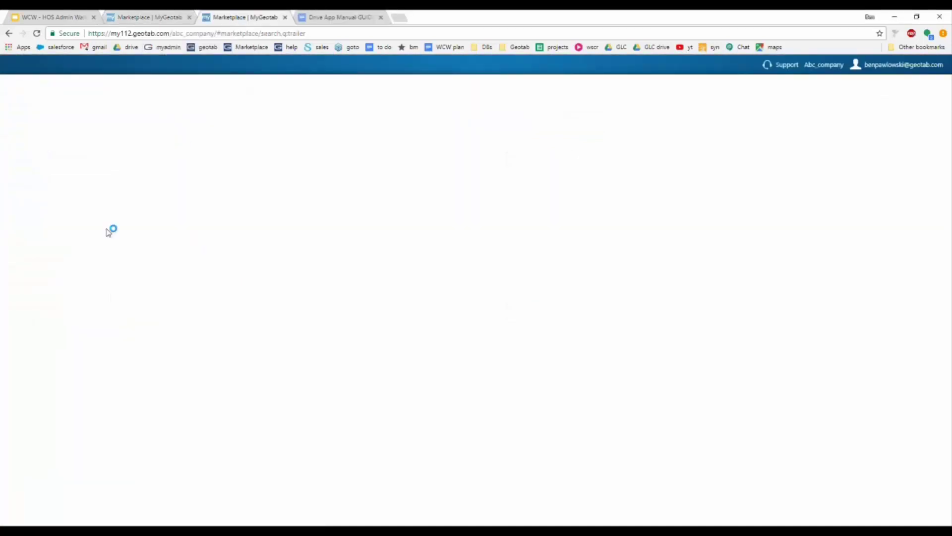
# Step: Show this week's HOS duty status logs for a driver found by name search
pyautogui.click(59, 196)
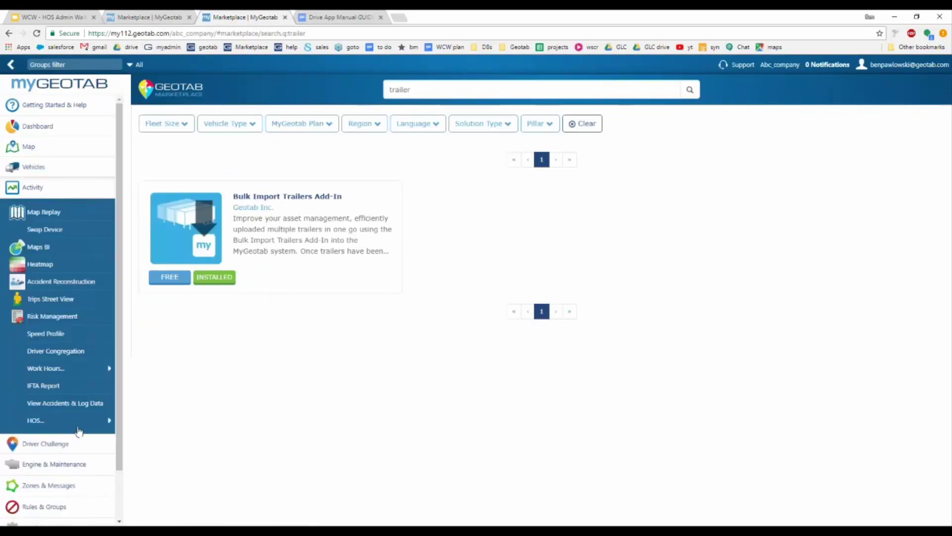
pyautogui.moveTo(75, 429)
pyautogui.click(168, 420)
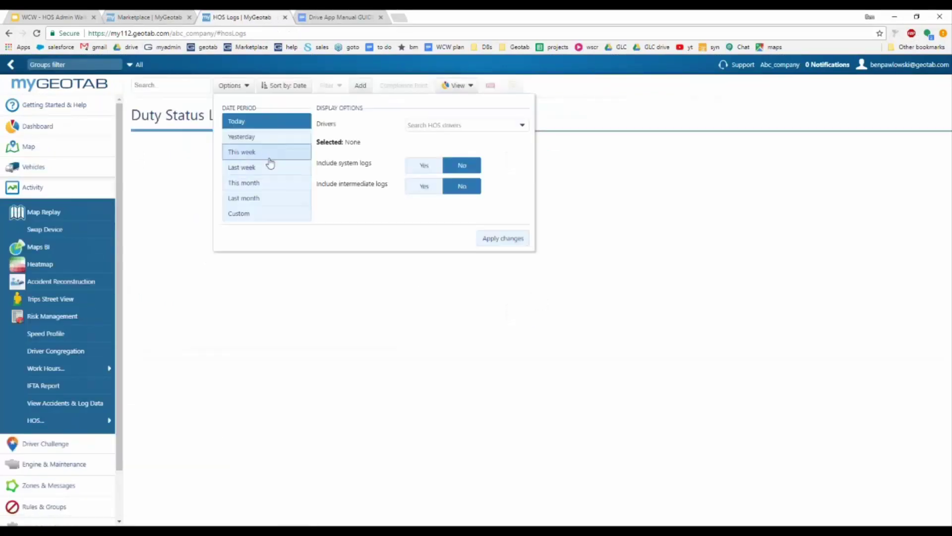
pyautogui.click(266, 153)
pyautogui.click(441, 127)
pyautogui.write('robin')
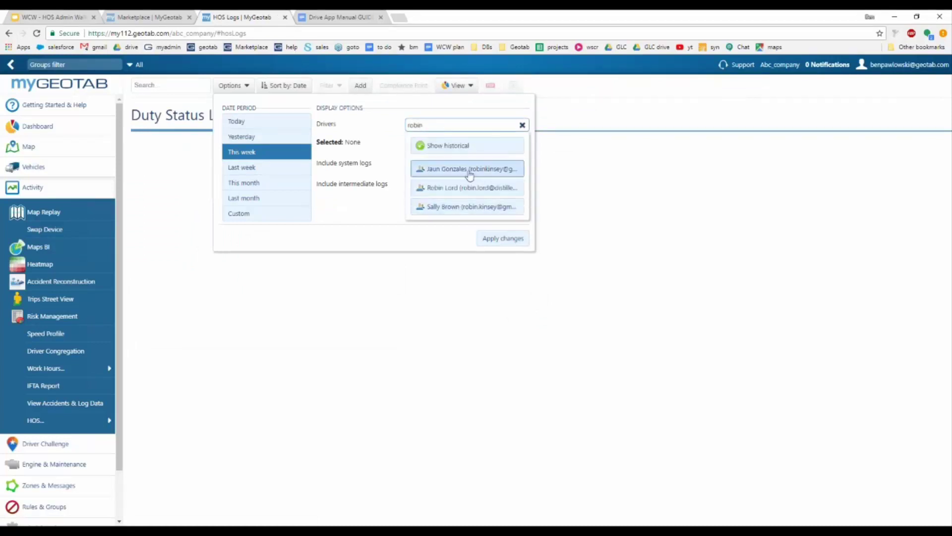
pyautogui.click(470, 169)
pyautogui.click(502, 238)
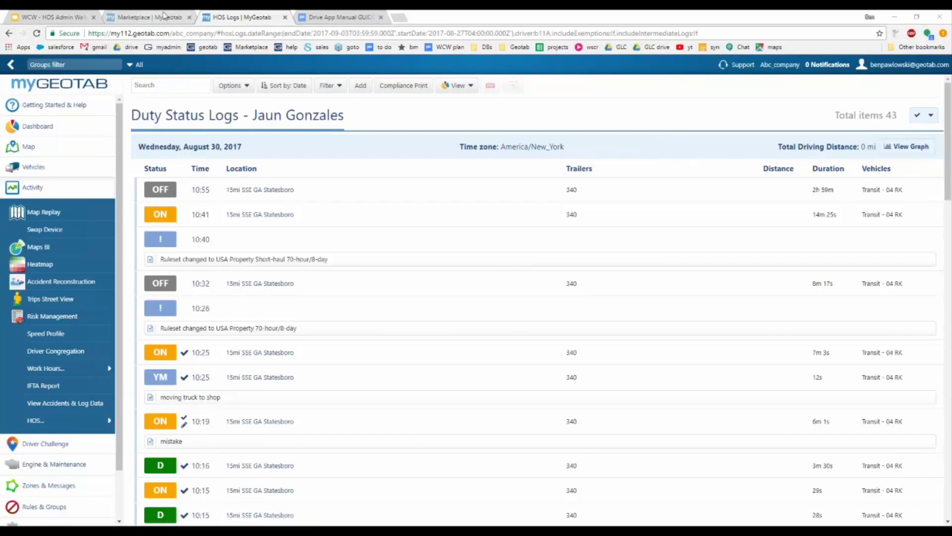
# Step: Open the Bulk Import Trailers Add-In details from the Marketplace 'trailer' results
pyautogui.click(142, 20)
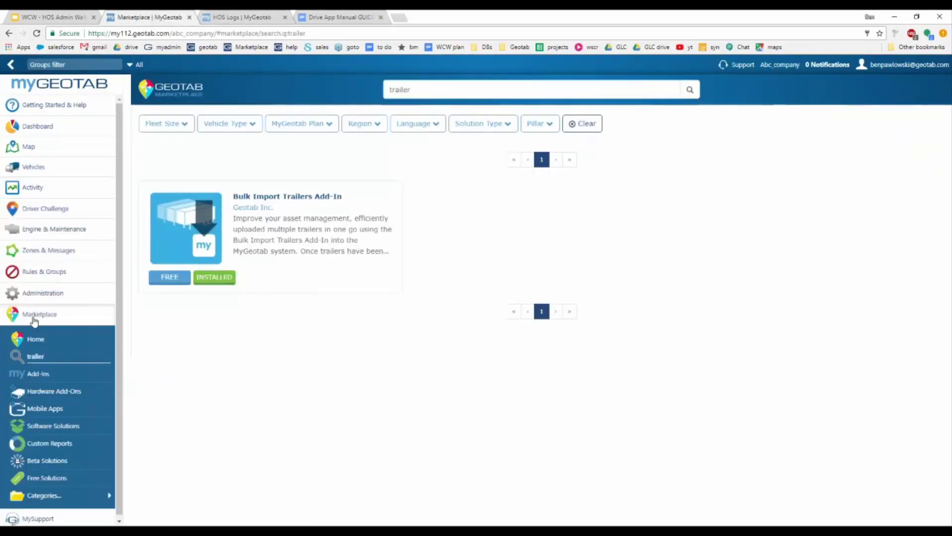
pyautogui.click(51, 315)
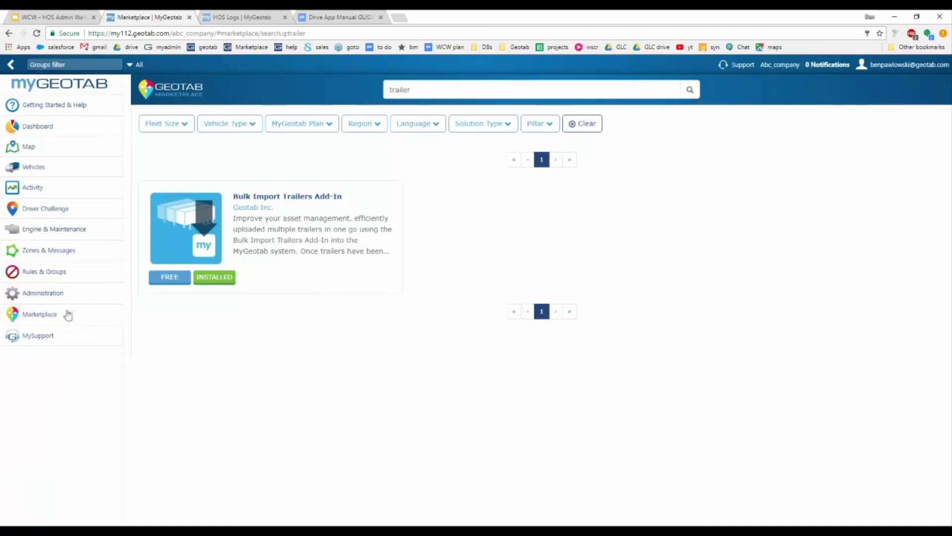
pyautogui.click(79, 313)
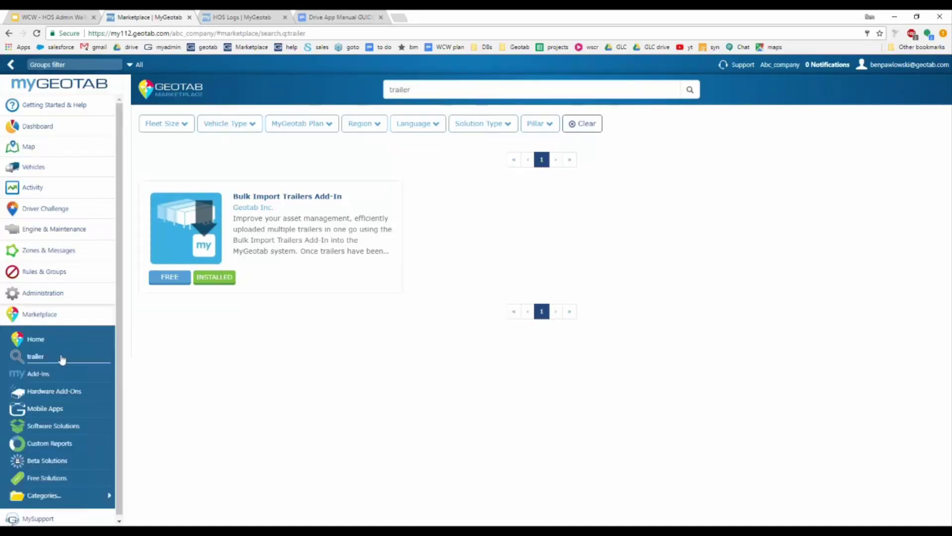
pyautogui.moveTo(47, 364); pyautogui.dragTo(29, 361)
pyautogui.click(29, 361)
pyautogui.click(274, 218)
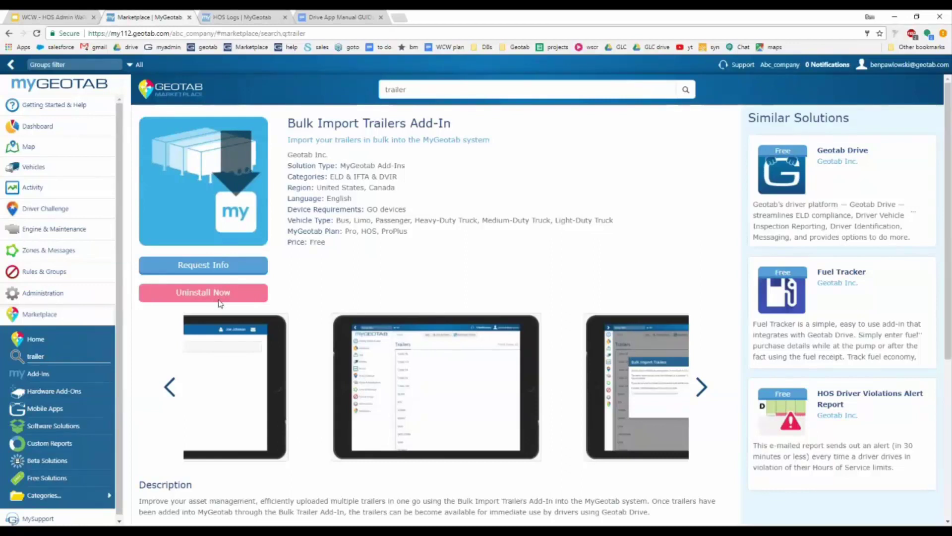
pyautogui.click(50, 314)
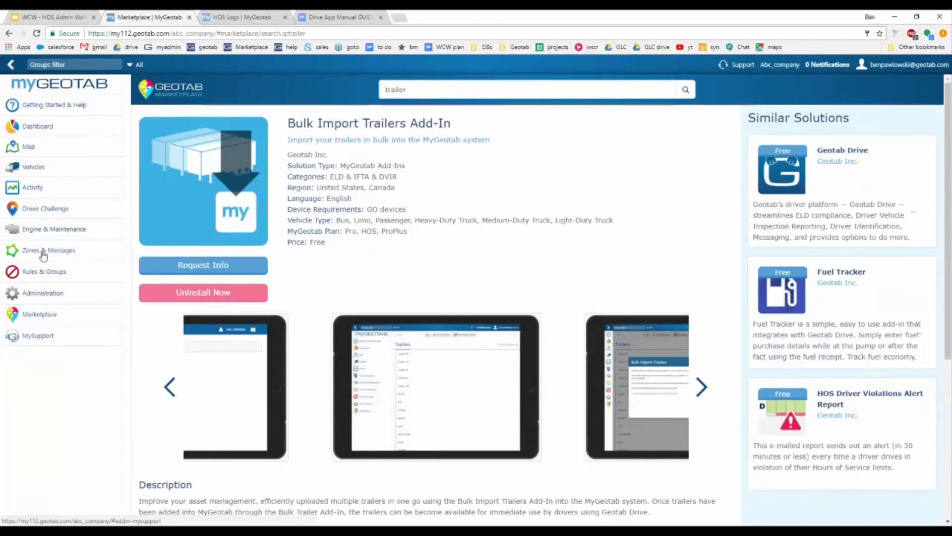
# Step: Go to the Vehicles page listing the fleet's 23 vehicles
pyautogui.click(54, 177)
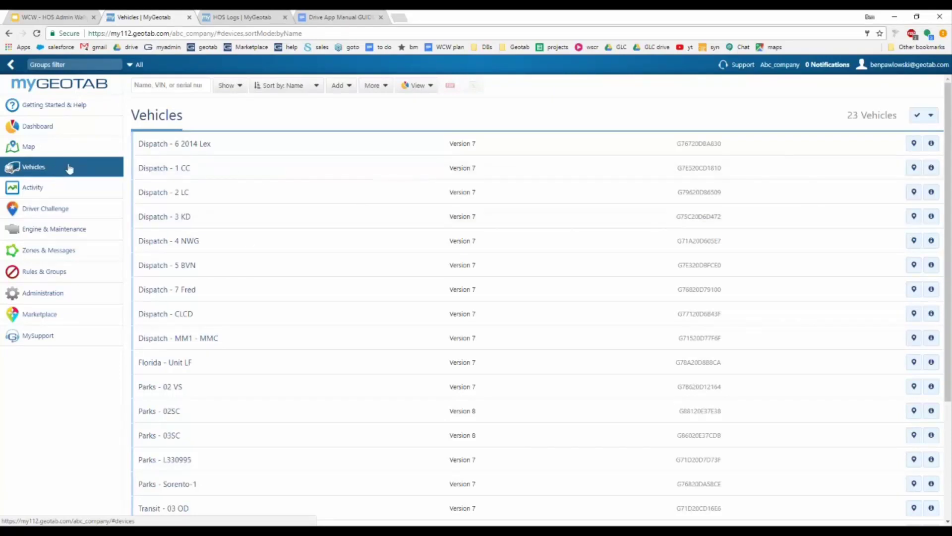
# Step: Inspect Dispatch - 1 CC's license plate, then go to Administration > Users
pyautogui.click(234, 175)
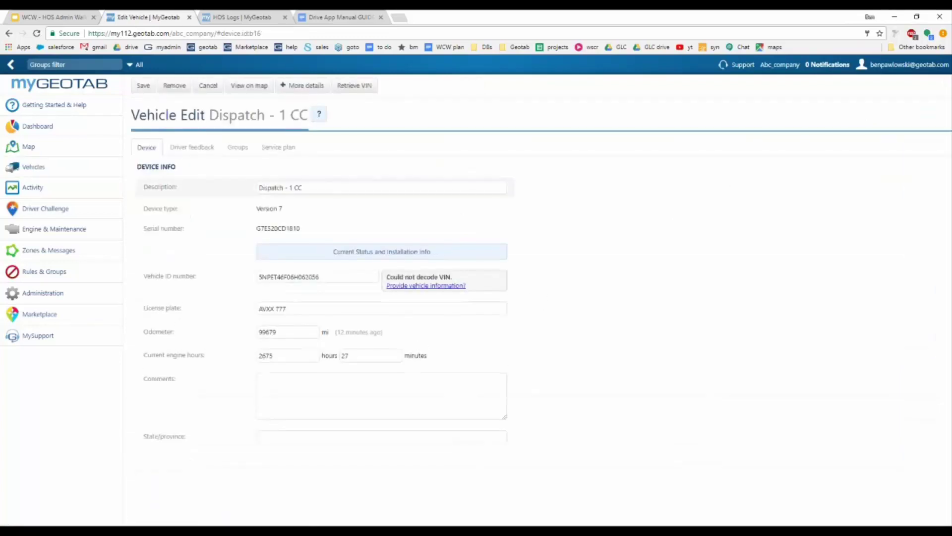
pyautogui.moveTo(288, 309); pyautogui.dragTo(245, 311)
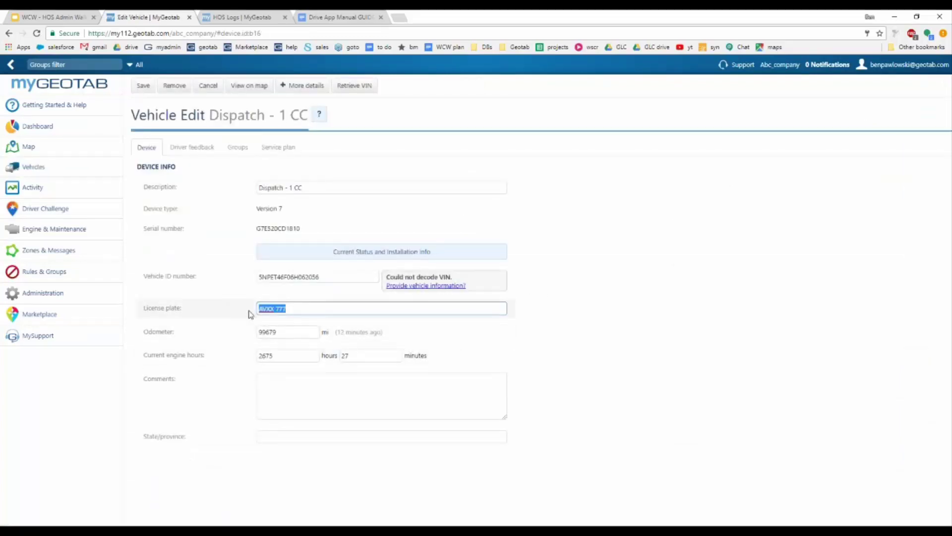
pyautogui.click(67, 297)
pyautogui.click(52, 387)
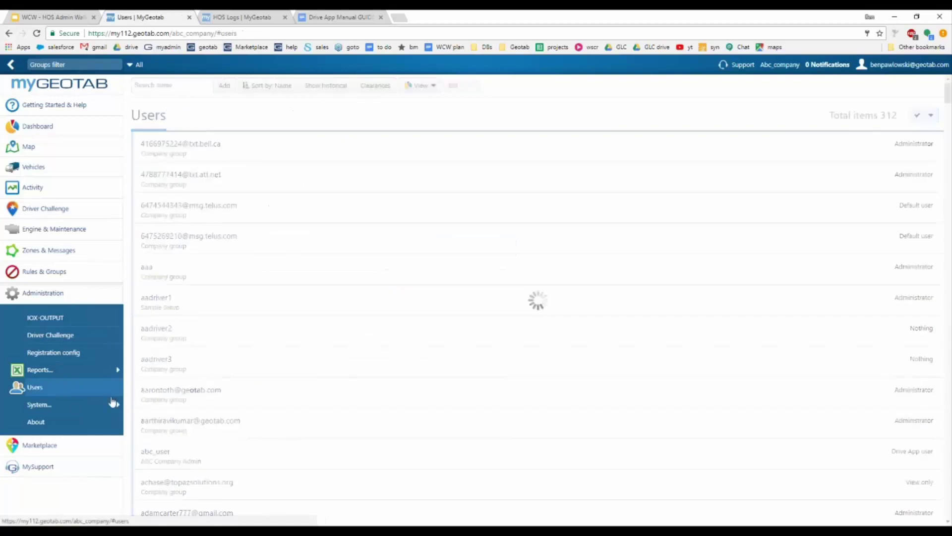